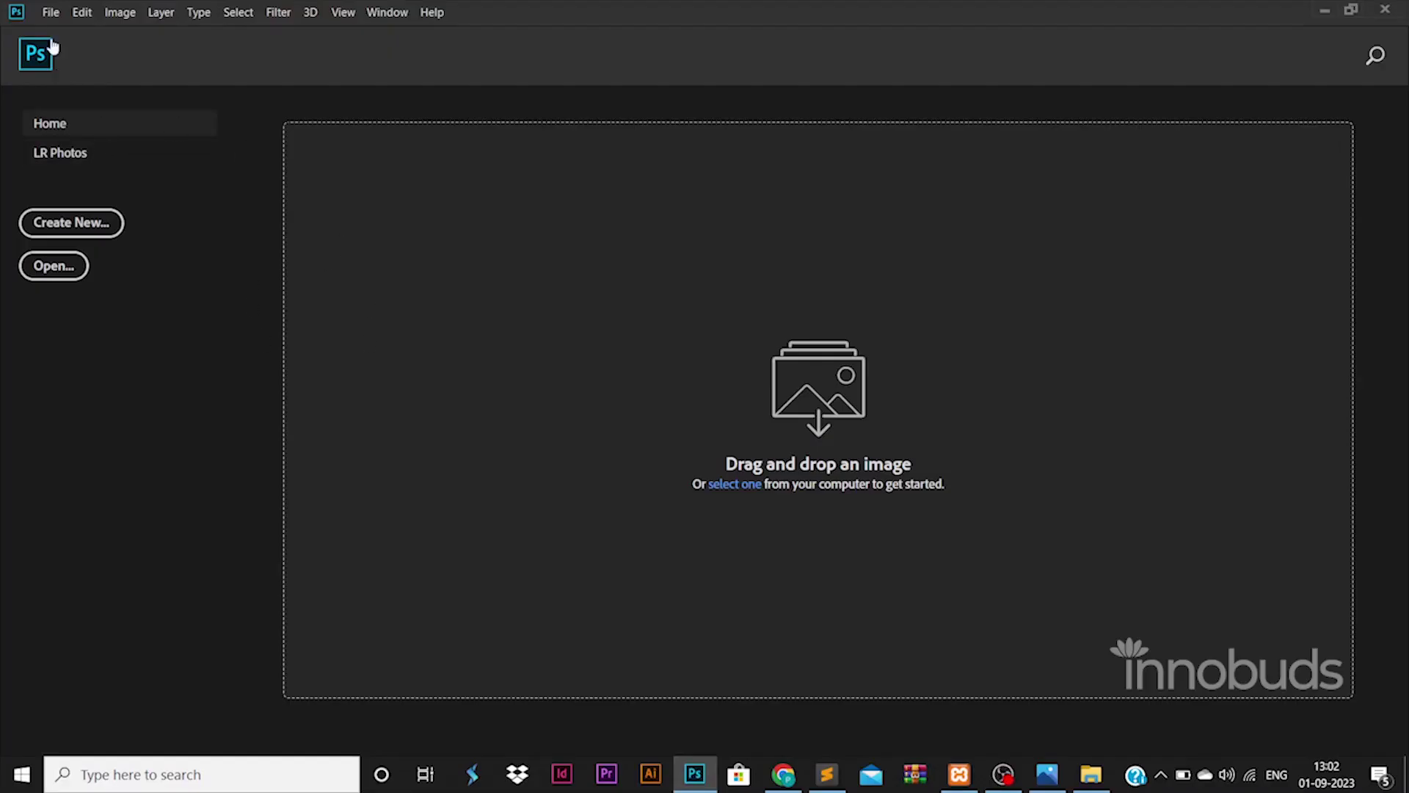
Step: Create a new 1500×1500 px blank document at 72 ppi
{"action": "left_click", "coordinate": [50, 12]}
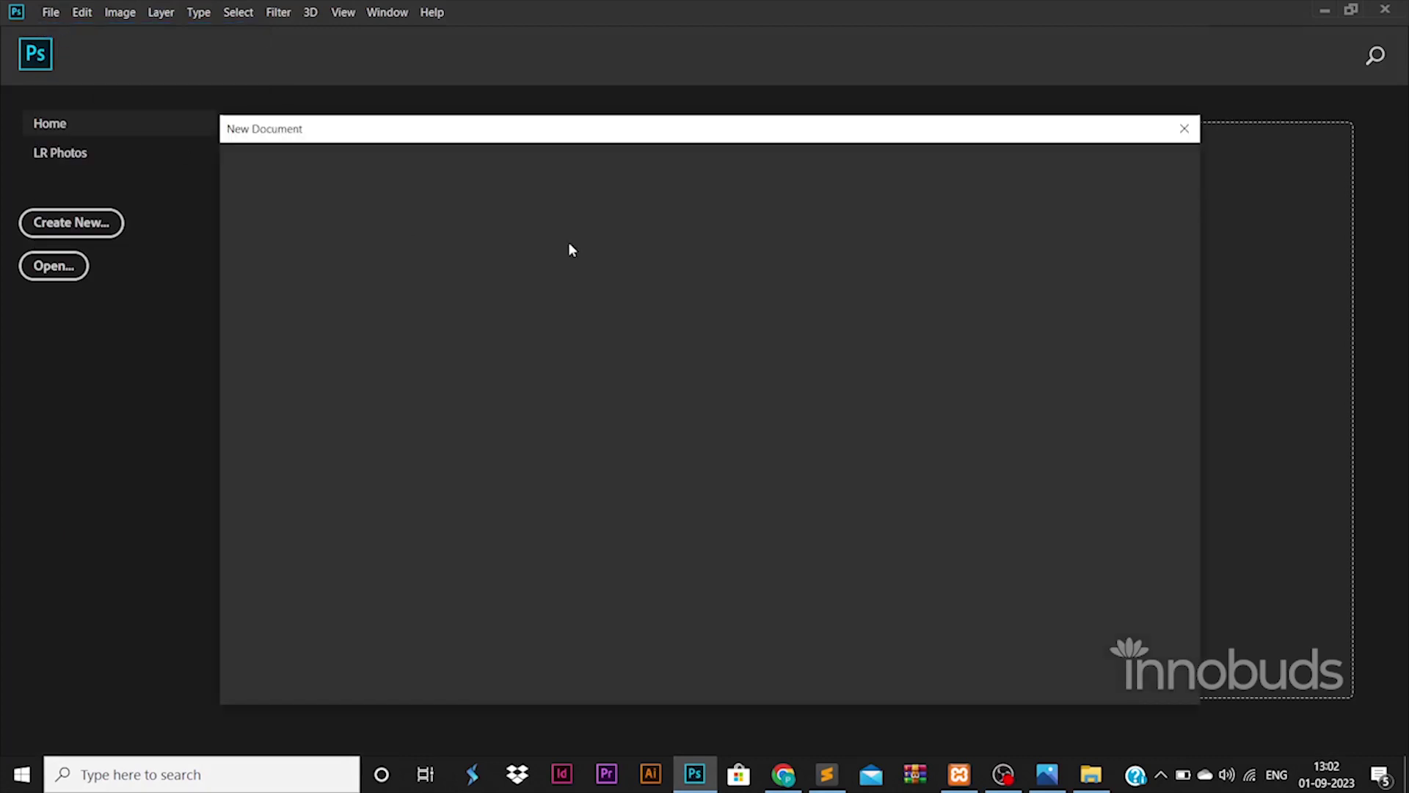
{"action": "key", "text": "Tab"}
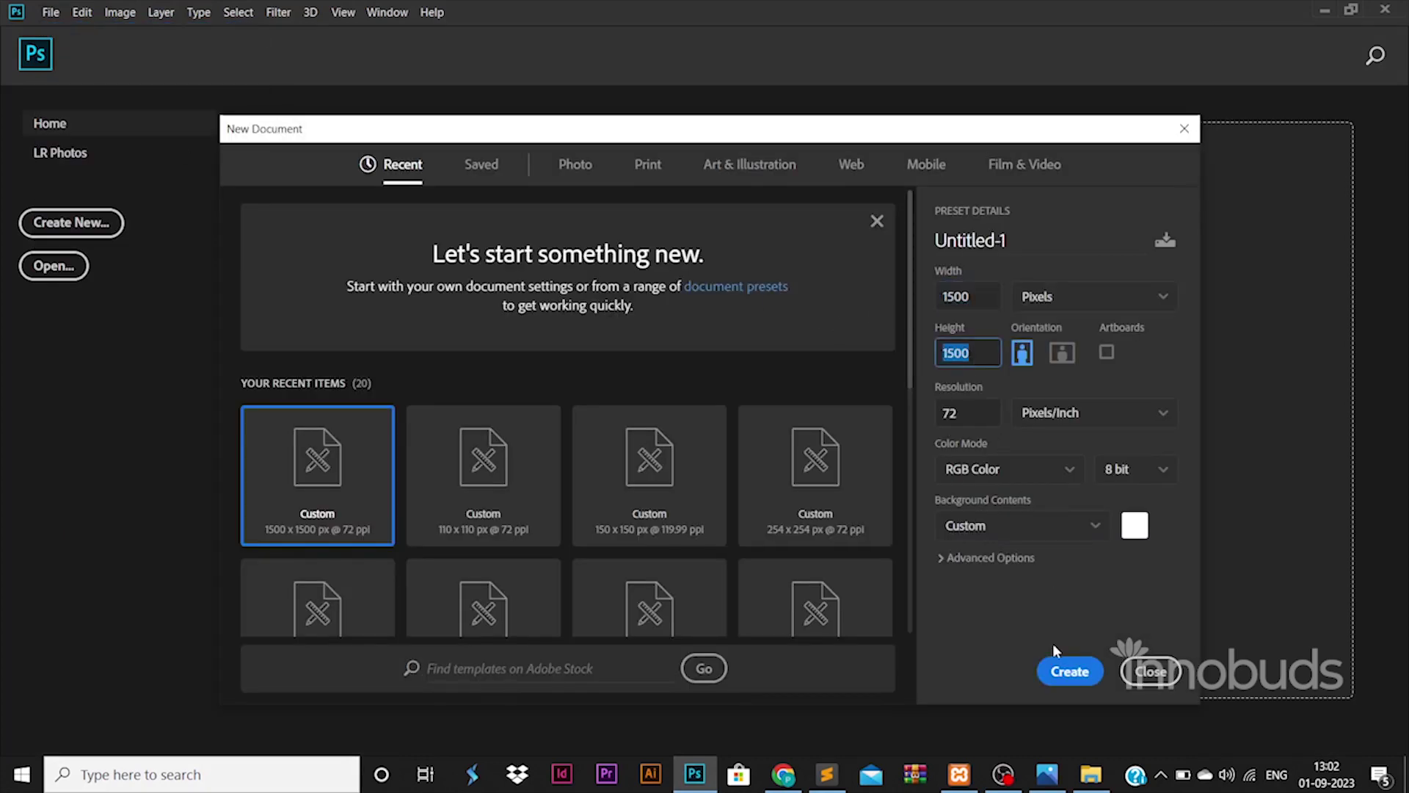
{"action": "key", "text": "Tab"}
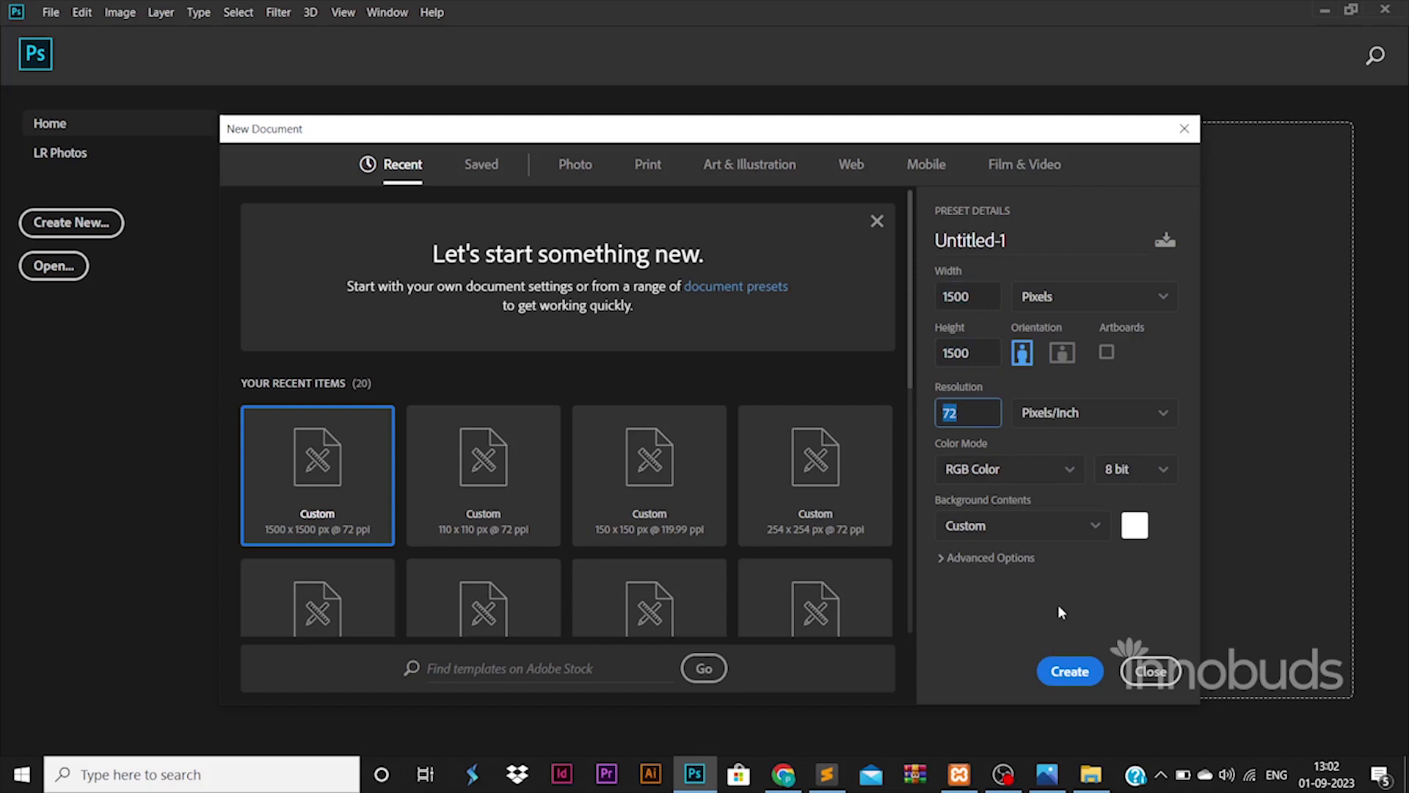
{"action": "left_click", "coordinate": [1069, 670]}
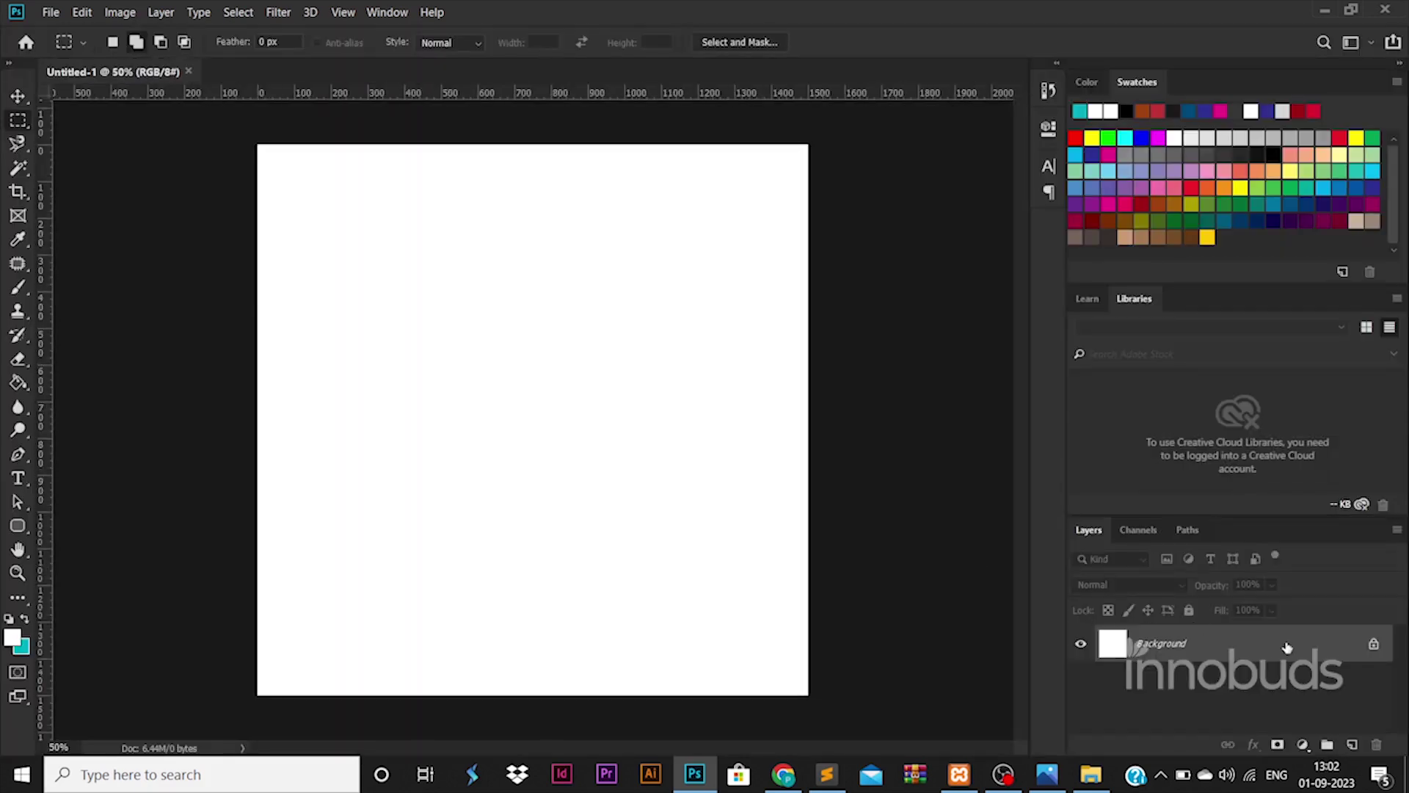
Step: Unlock the Background layer, add margin guides near all four edges, and pick the Rounded Rectangle tool
{"action": "left_click", "coordinate": [1373, 644]}
{"action": "left_click_drag", "start_coordinate": [42, 580], "coordinate": [274, 576]}
{"action": "left_click_drag", "start_coordinate": [43, 602], "coordinate": [791, 585]}
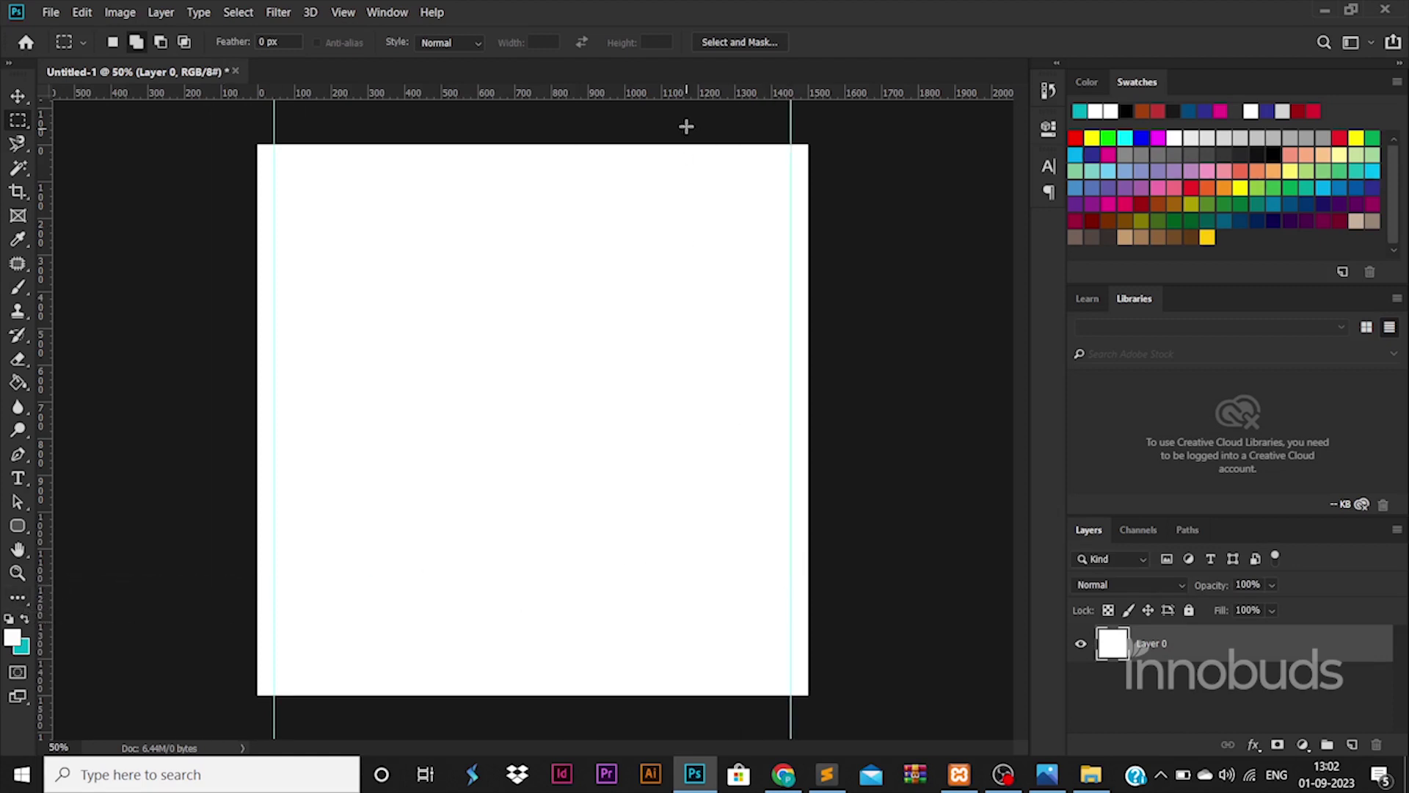
{"action": "left_click_drag", "start_coordinate": [686, 92], "coordinate": [686, 167]}
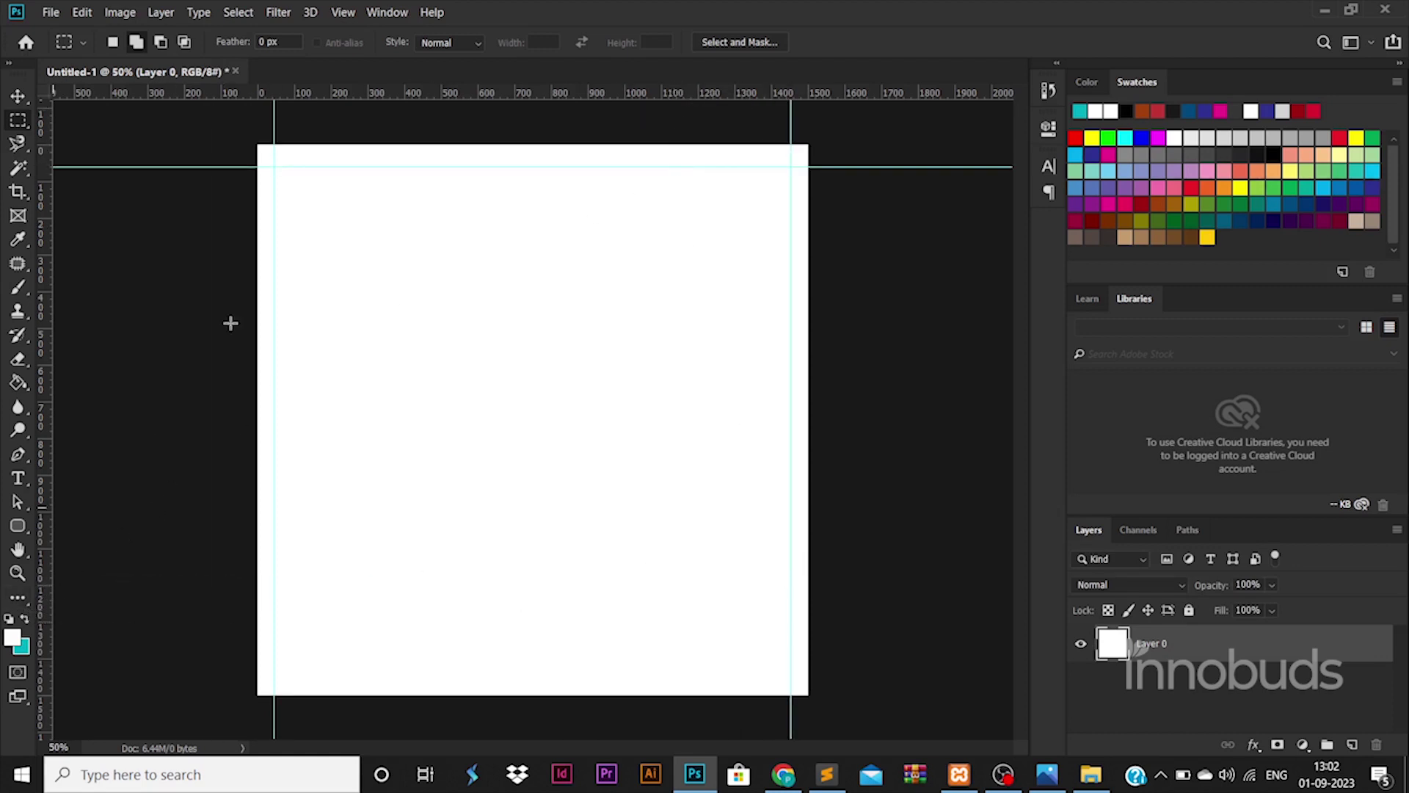
{"action": "mouse_move", "coordinate": [420, 96]}
{"action": "left_mouse_down"}
{"action": "mouse_move", "coordinate": [430, 409]}
{"action": "mouse_move", "coordinate": [471, 672]}
{"action": "left_mouse_up"}
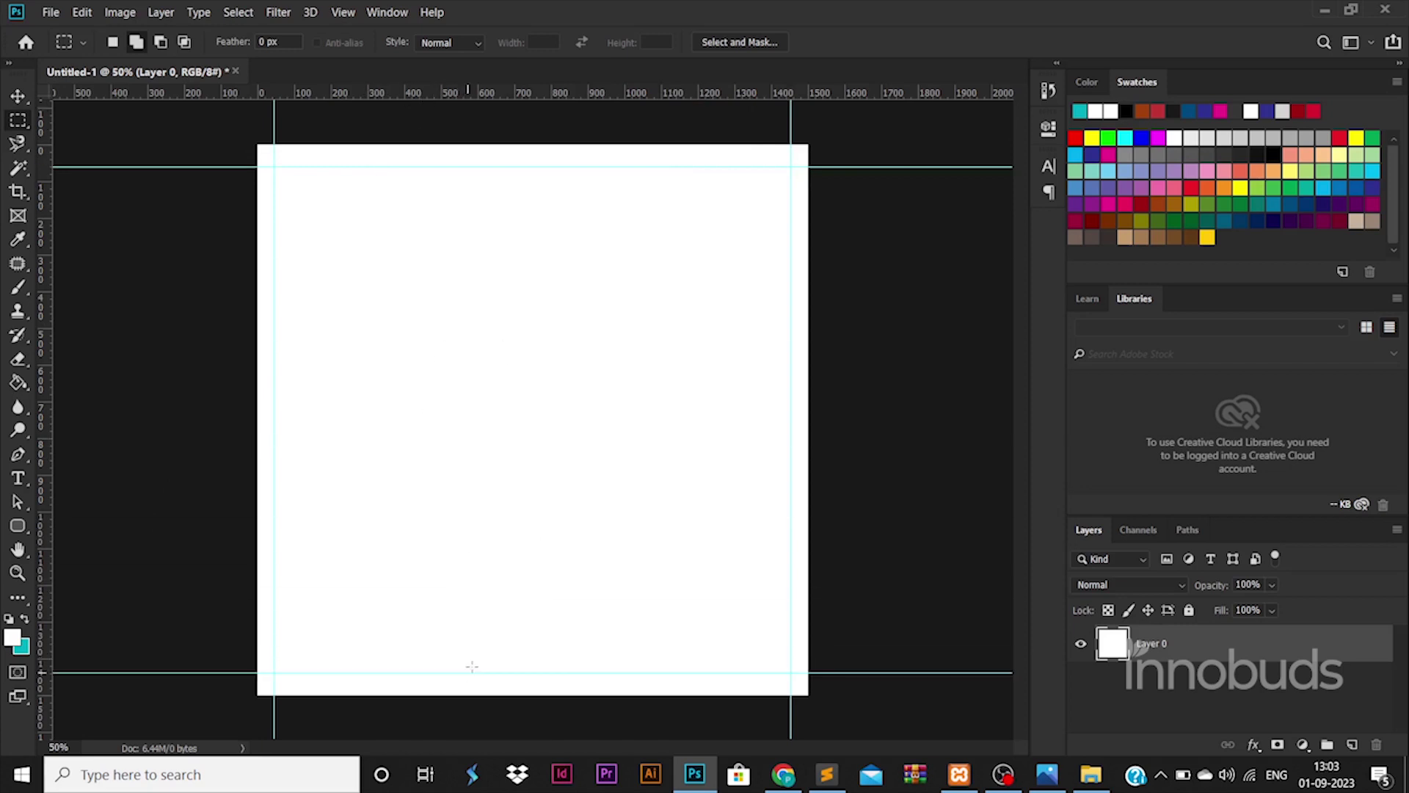
{"action": "left_click", "coordinate": [18, 525]}
{"action": "left_click", "coordinate": [95, 544]}
Step: Draw a long rounded pill and rotate it to a steep diagonal, accepting the path conversion
{"action": "mouse_move", "coordinate": [159, 383]}
{"action": "left_mouse_down"}
{"action": "mouse_move", "coordinate": [518, 568]}
{"action": "mouse_move", "coordinate": [574, 555]}
{"action": "left_mouse_up"}
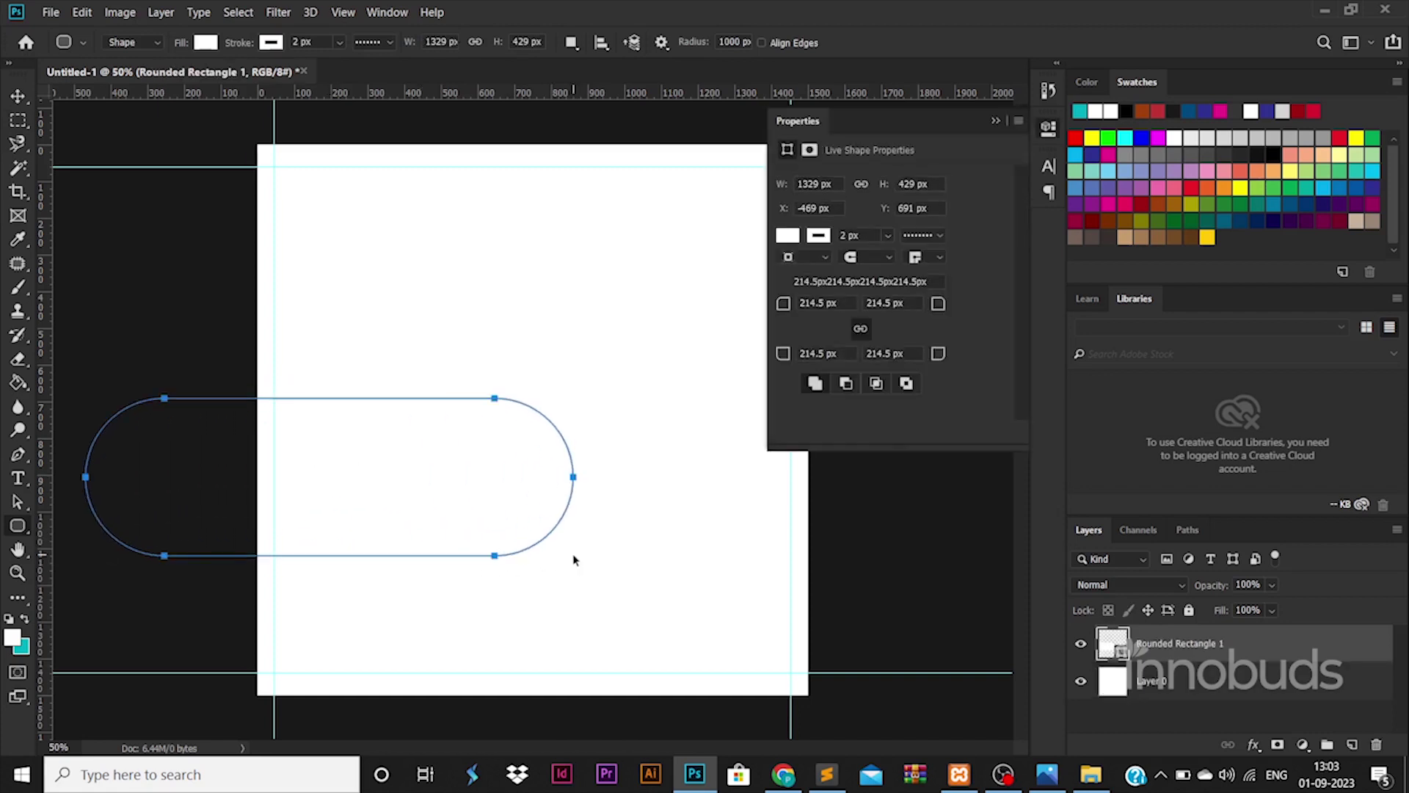
{"action": "key", "text": "ctrl+t"}
{"action": "left_click_drag", "start_coordinate": [598, 399], "coordinate": [477, 532]}
{"action": "key", "text": "Return"}
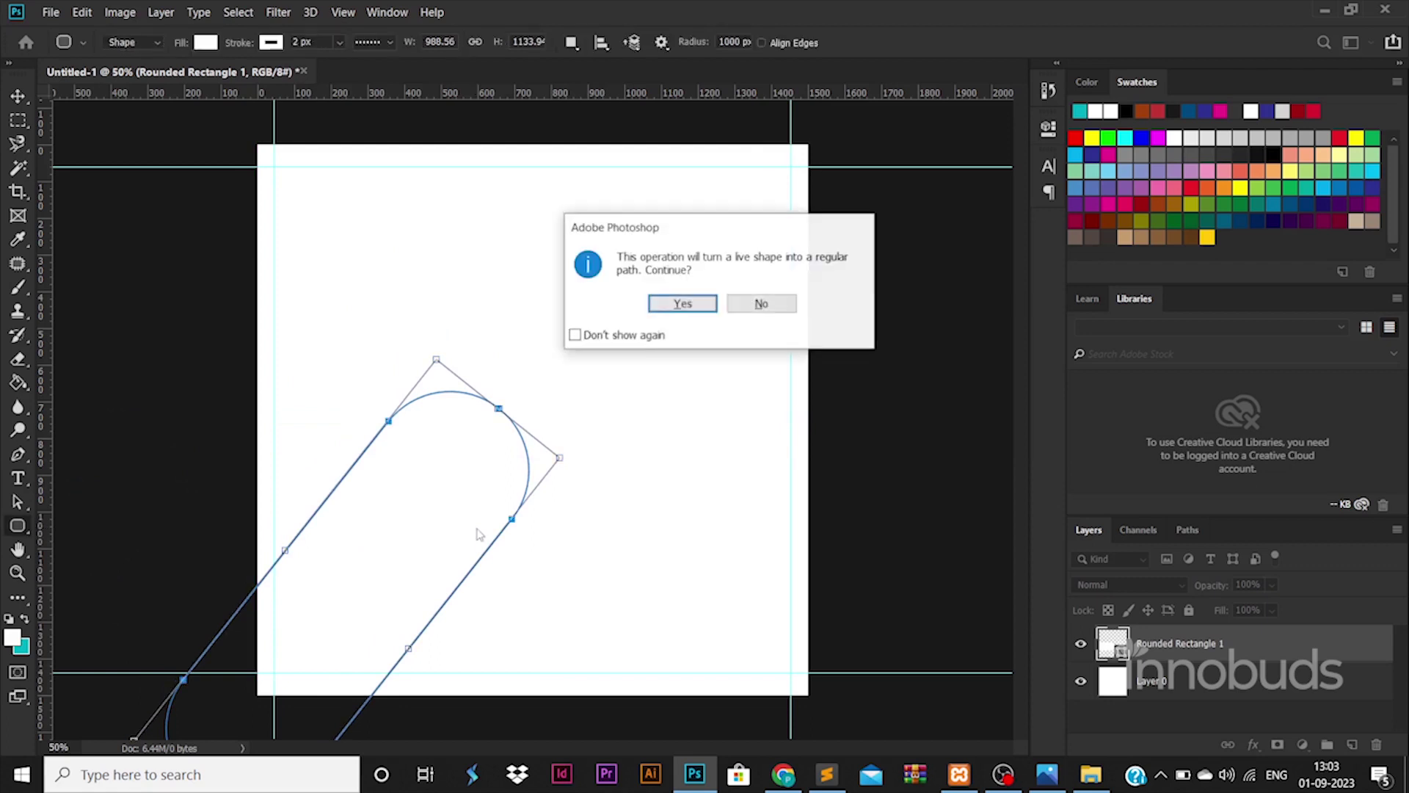
{"action": "left_click", "coordinate": [679, 306]}
Step: Give the pill a solid stroke and black fill, then duplicate it up-left
{"action": "left_click", "coordinate": [272, 43]}
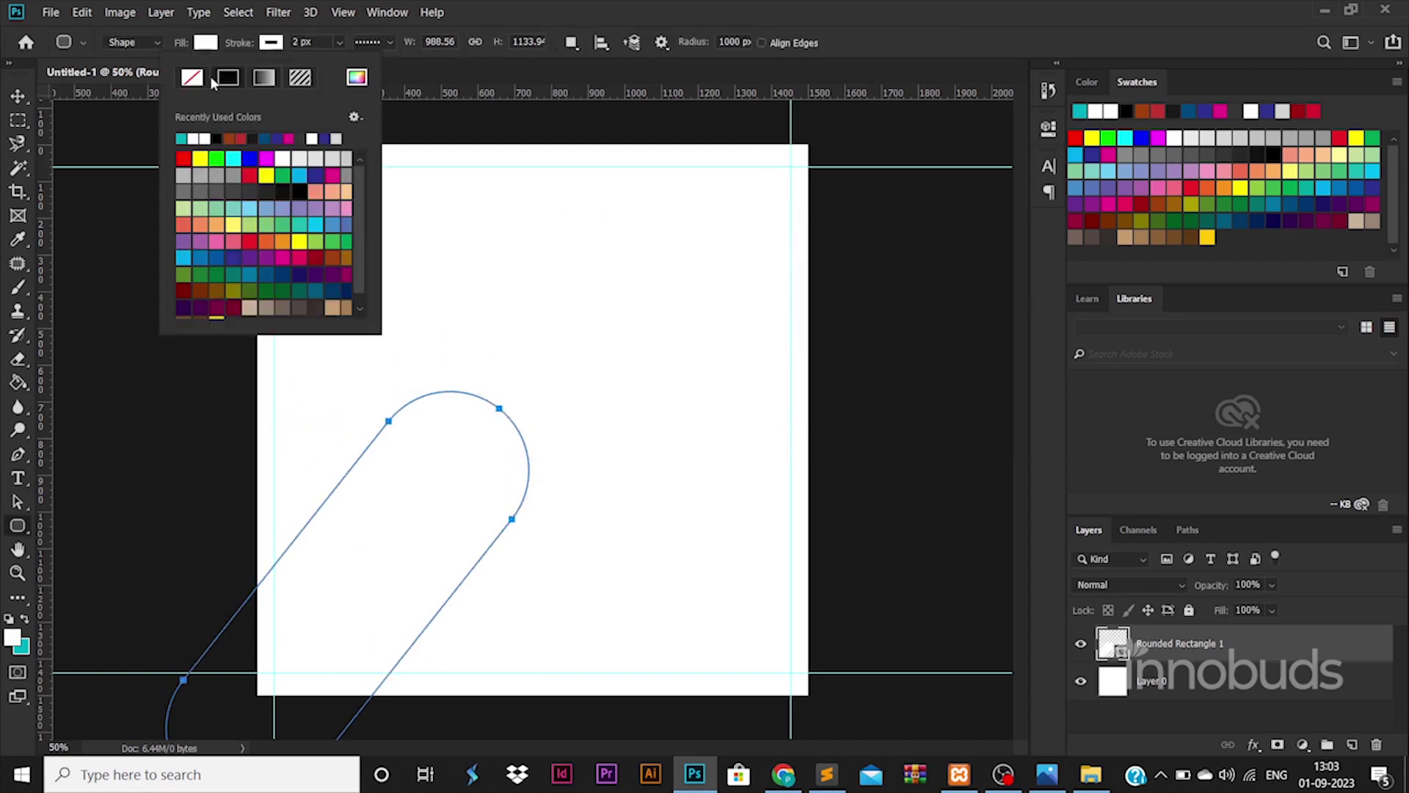
{"action": "left_click", "coordinate": [371, 42]}
{"action": "left_click", "coordinate": [367, 102]}
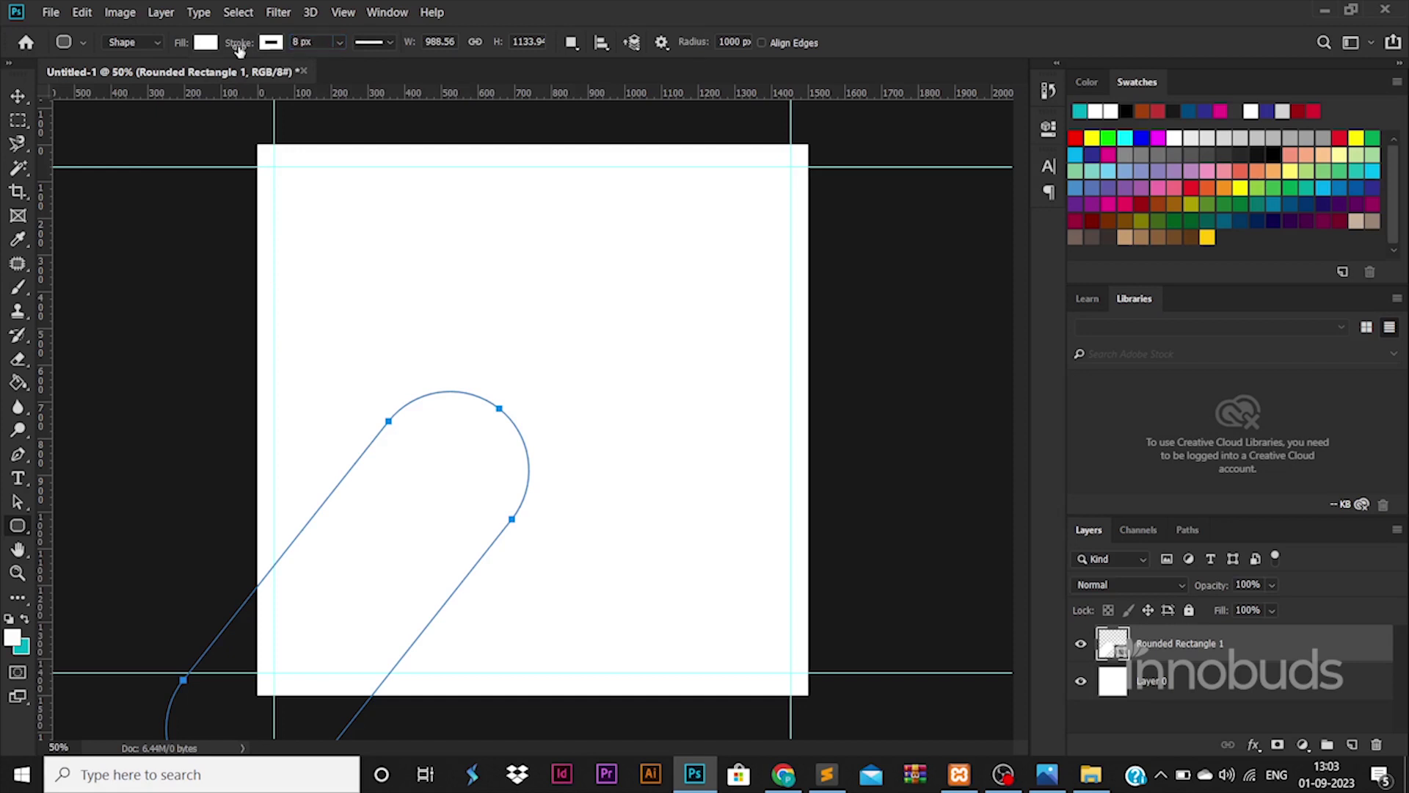
{"action": "left_click", "coordinate": [207, 42]}
{"action": "left_click", "coordinate": [152, 138]}
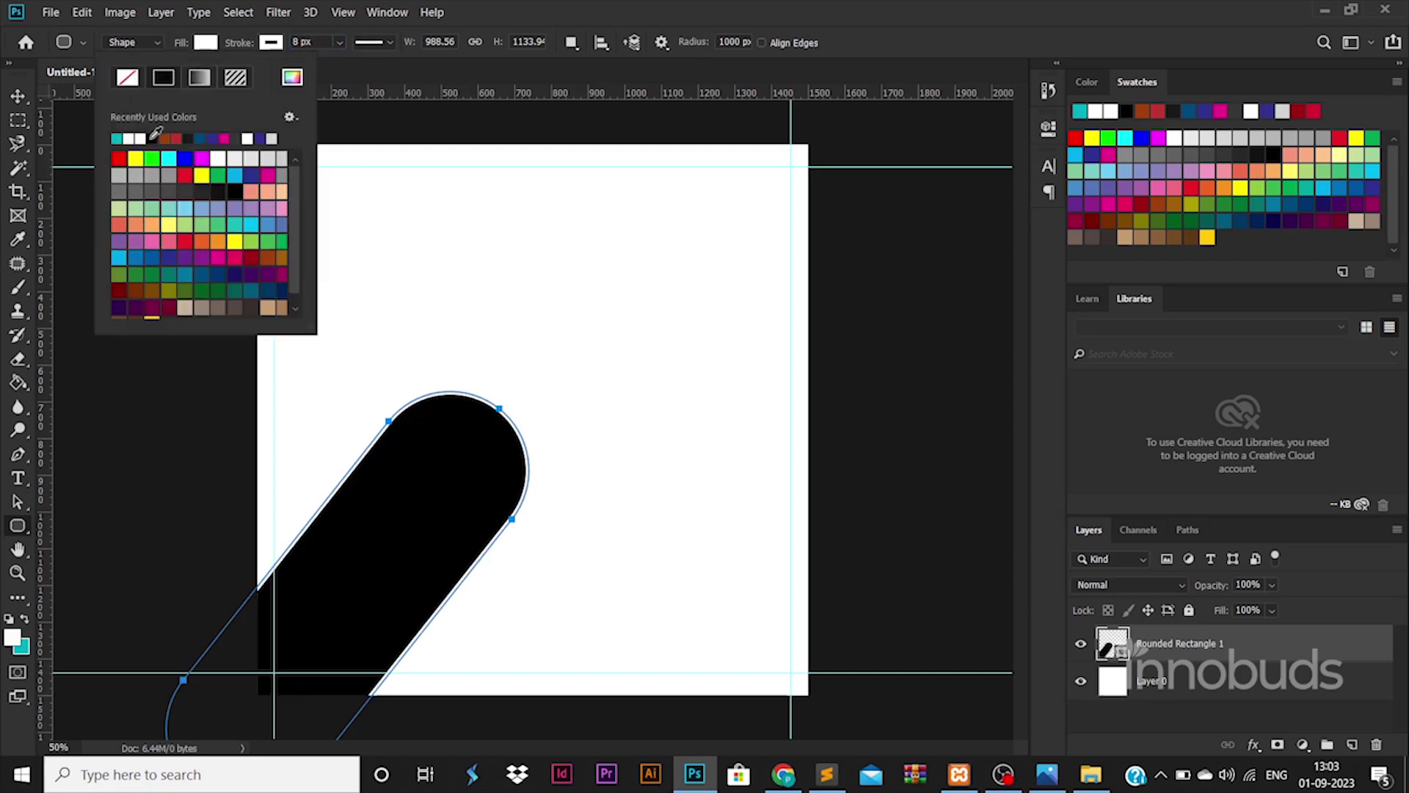
{"action": "left_click", "coordinate": [18, 96]}
{"action": "left_click_drag", "start_coordinate": [360, 483], "coordinate": [207, 446]}
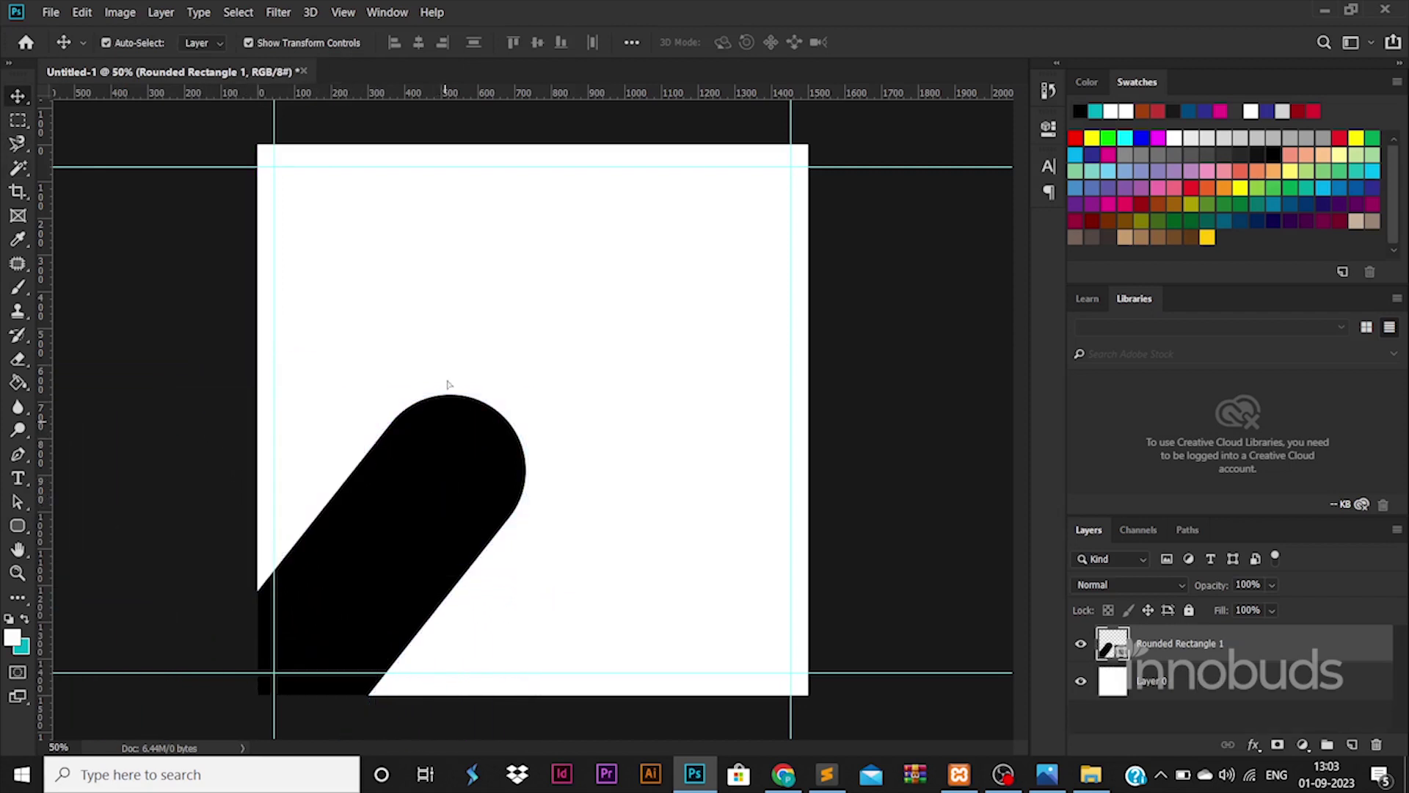
Step: Resize the duplicate into a slimmer pill set beside the big pill
{"action": "key", "text": "ctrl+t"}
{"action": "left_click_drag", "start_coordinate": [529, 432], "coordinate": [423, 415]}
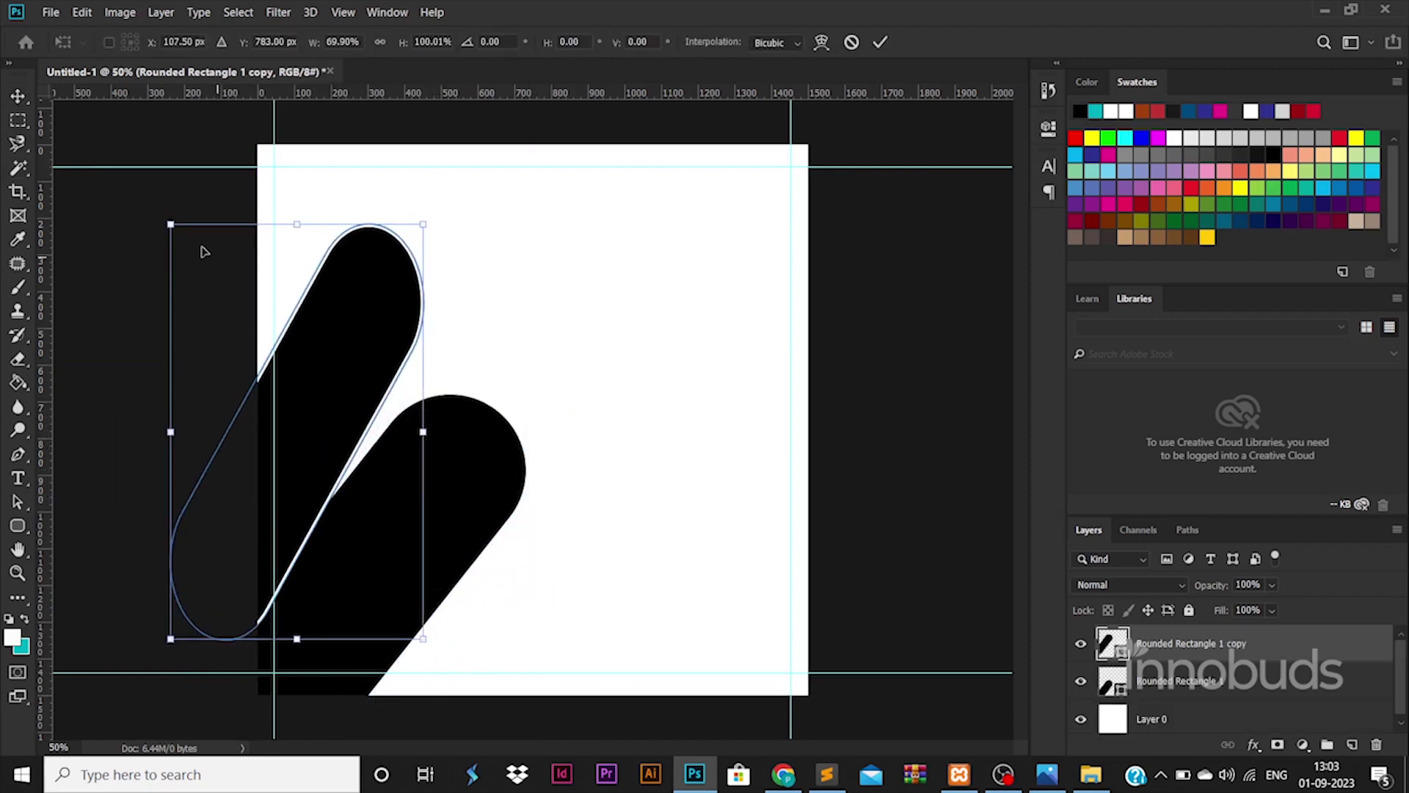
{"action": "left_click_drag", "start_coordinate": [170, 225], "coordinate": [228, 427]}
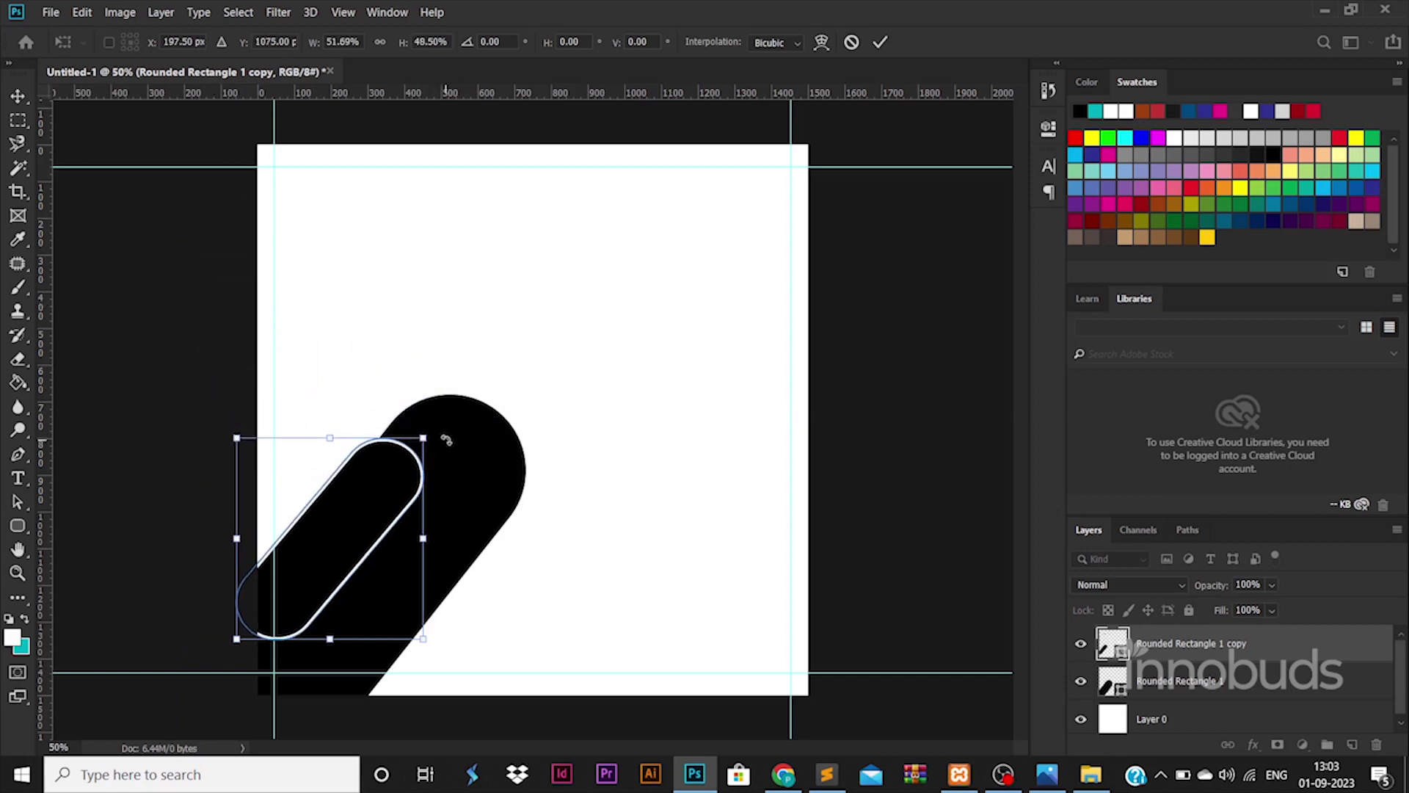
{"action": "left_click_drag", "start_coordinate": [428, 435], "coordinate": [445, 405]}
{"action": "mouse_move", "coordinate": [450, 636]}
{"action": "left_mouse_down"}
{"action": "mouse_move", "coordinate": [412, 571]}
{"action": "mouse_move", "coordinate": [327, 535]}
{"action": "left_mouse_up"}
{"action": "left_click_drag", "start_coordinate": [328, 405], "coordinate": [418, 340]}
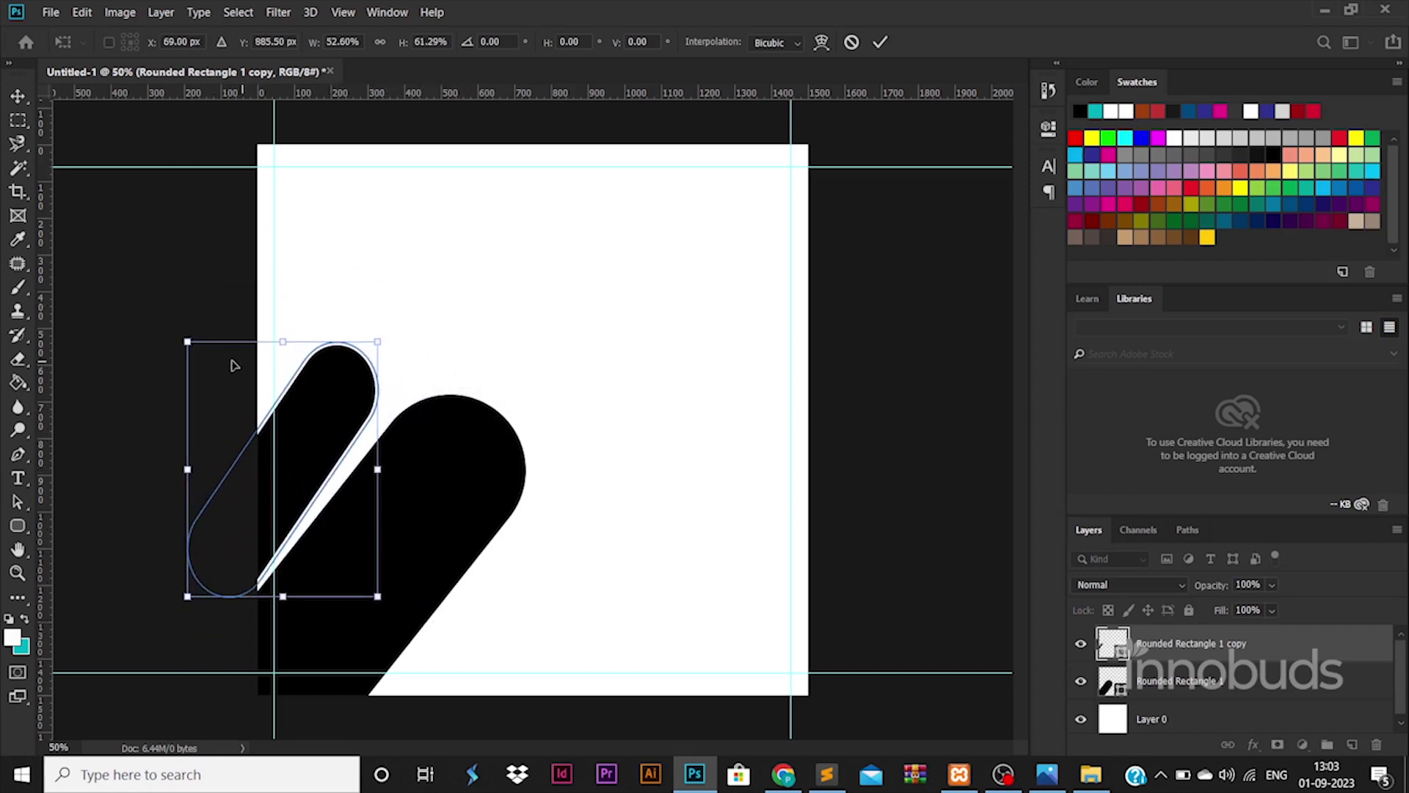
{"action": "left_click_drag", "start_coordinate": [189, 342], "coordinate": [193, 407]}
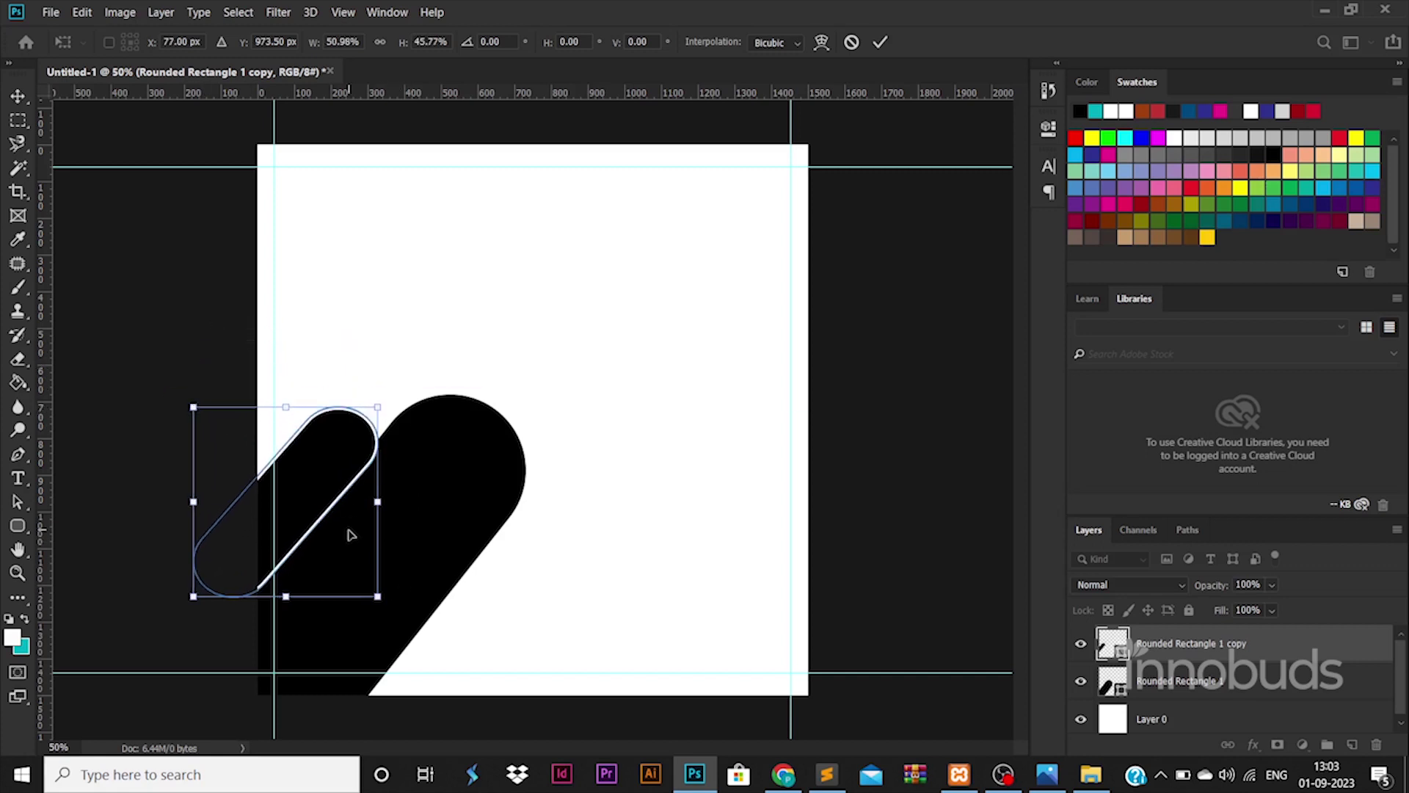
{"action": "mouse_move", "coordinate": [380, 497]}
{"action": "left_mouse_down"}
{"action": "mouse_move", "coordinate": [351, 491]}
{"action": "mouse_move", "coordinate": [476, 665]}
{"action": "mouse_move", "coordinate": [437, 719]}
{"action": "left_mouse_up"}
{"action": "key", "text": "Return"}
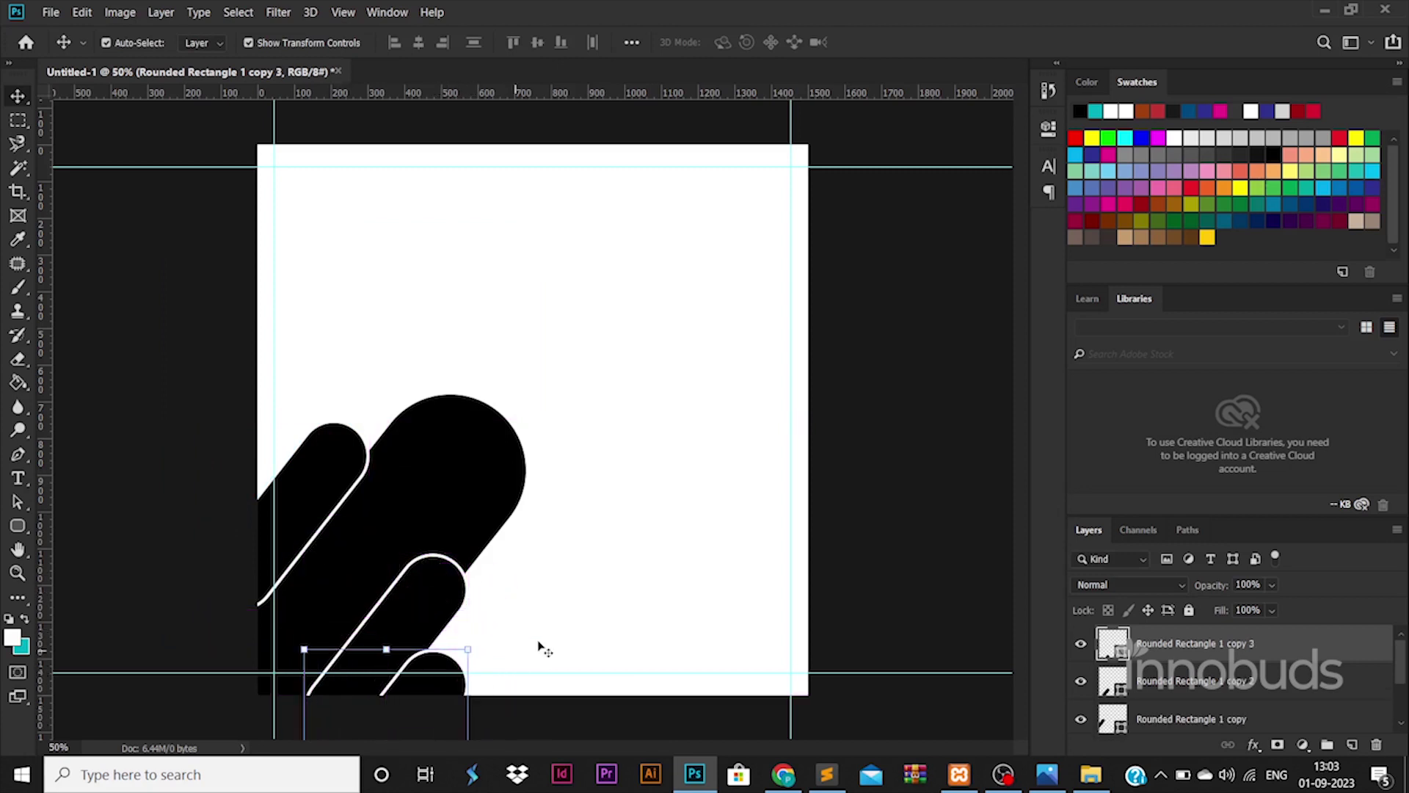
Step: Select the three pill layers and enlarge them together
{"action": "scroll", "coordinate": [1198, 716], "scroll_direction": "down", "scroll_amount": 1}
{"action": "left_click", "coordinate": [1200, 718], "text": "shift"}
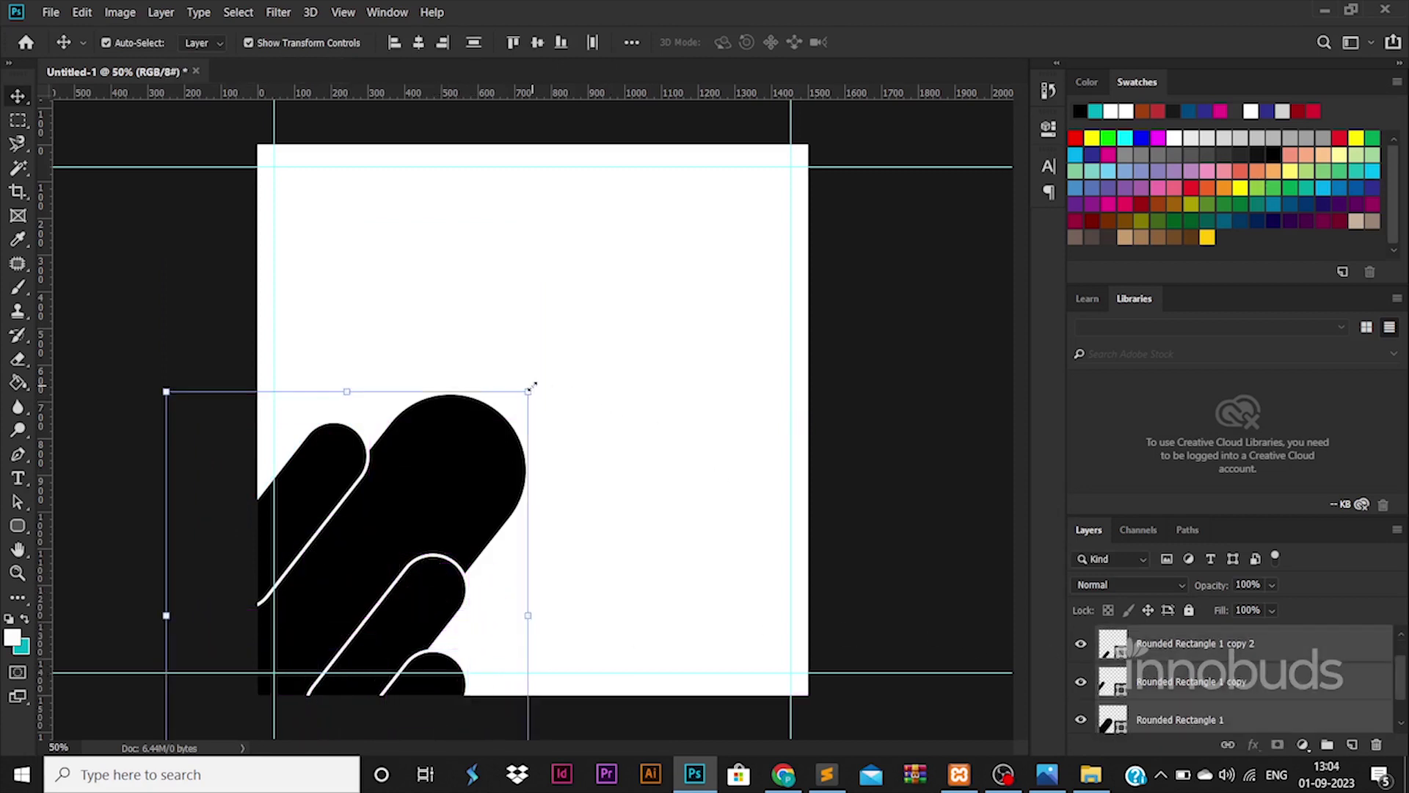
{"action": "left_click_drag", "start_coordinate": [528, 390], "coordinate": [582, 339]}
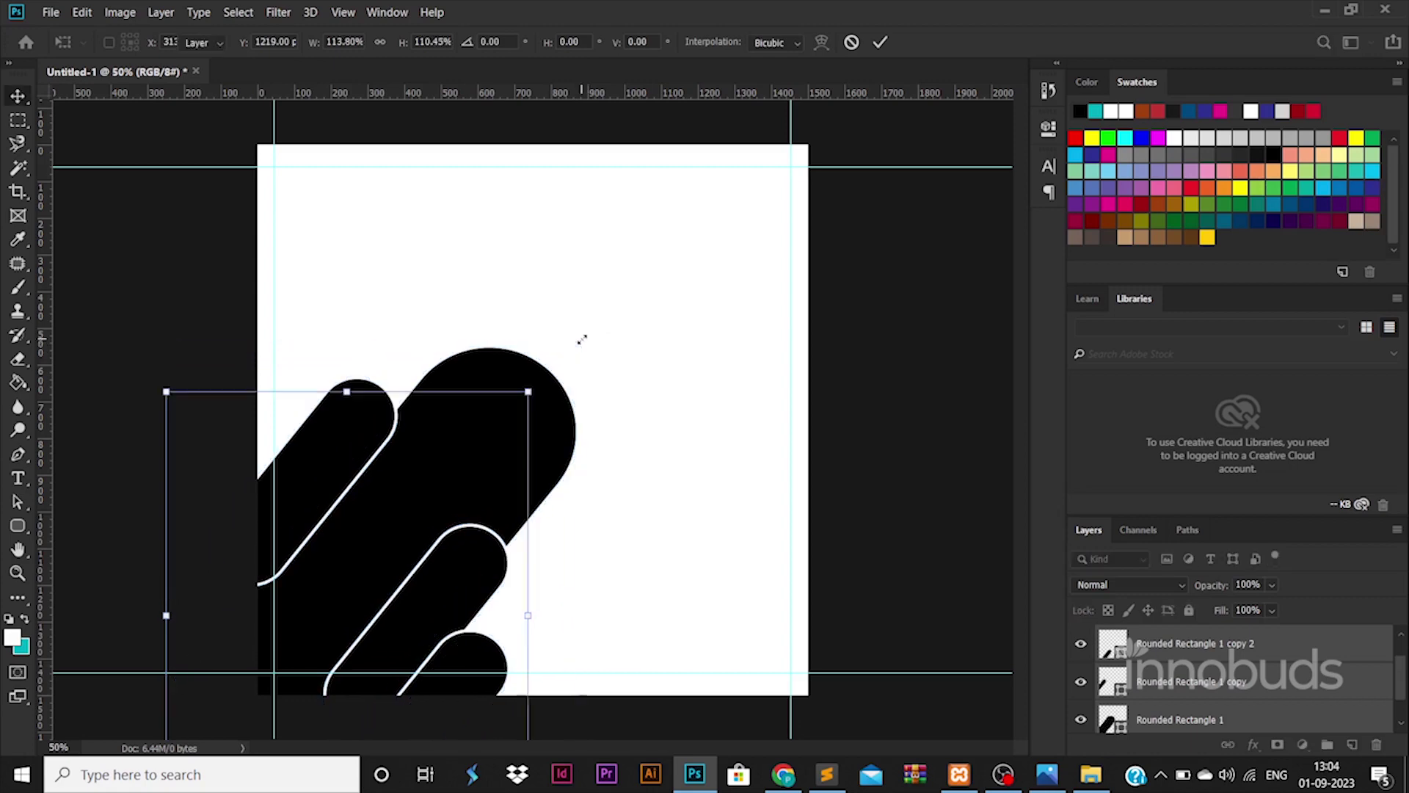
{"action": "key", "text": "Return"}
{"action": "left_click", "coordinate": [844, 502]}
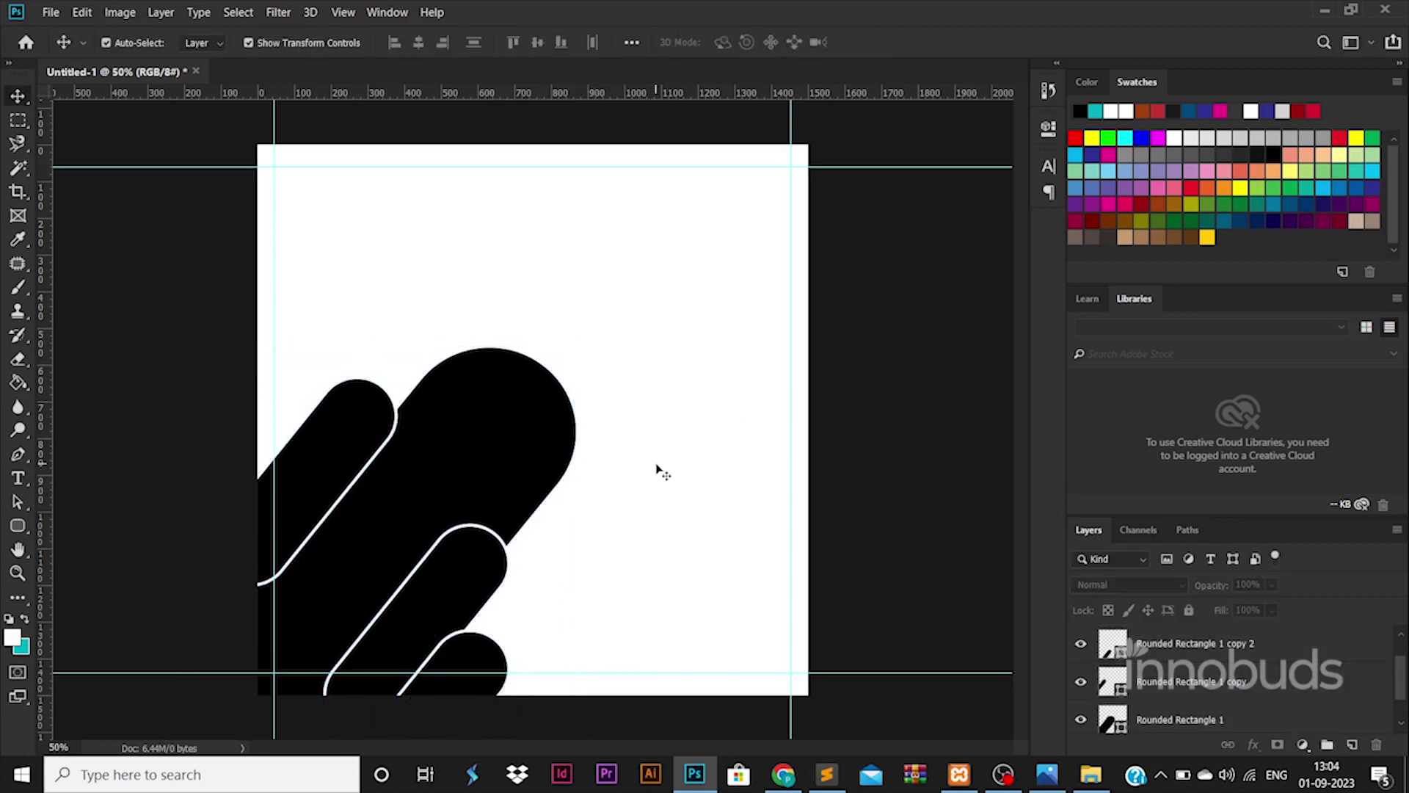
Step: Add another small pill copy lower right, shift the left pill, and enlarge the big pill
{"action": "left_click_drag", "start_coordinate": [492, 561], "coordinate": [504, 670]}
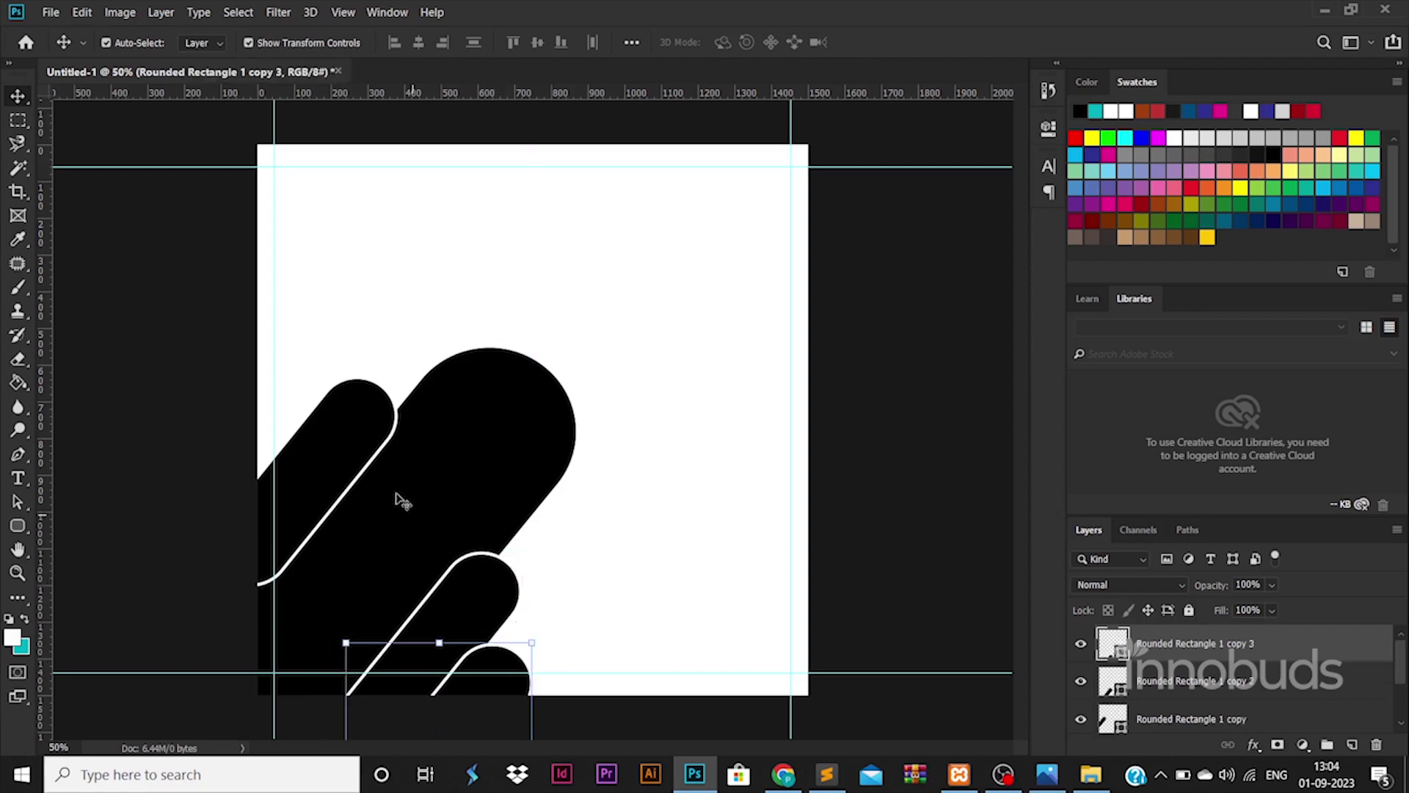
{"action": "left_click_drag", "start_coordinate": [358, 453], "coordinate": [312, 514]}
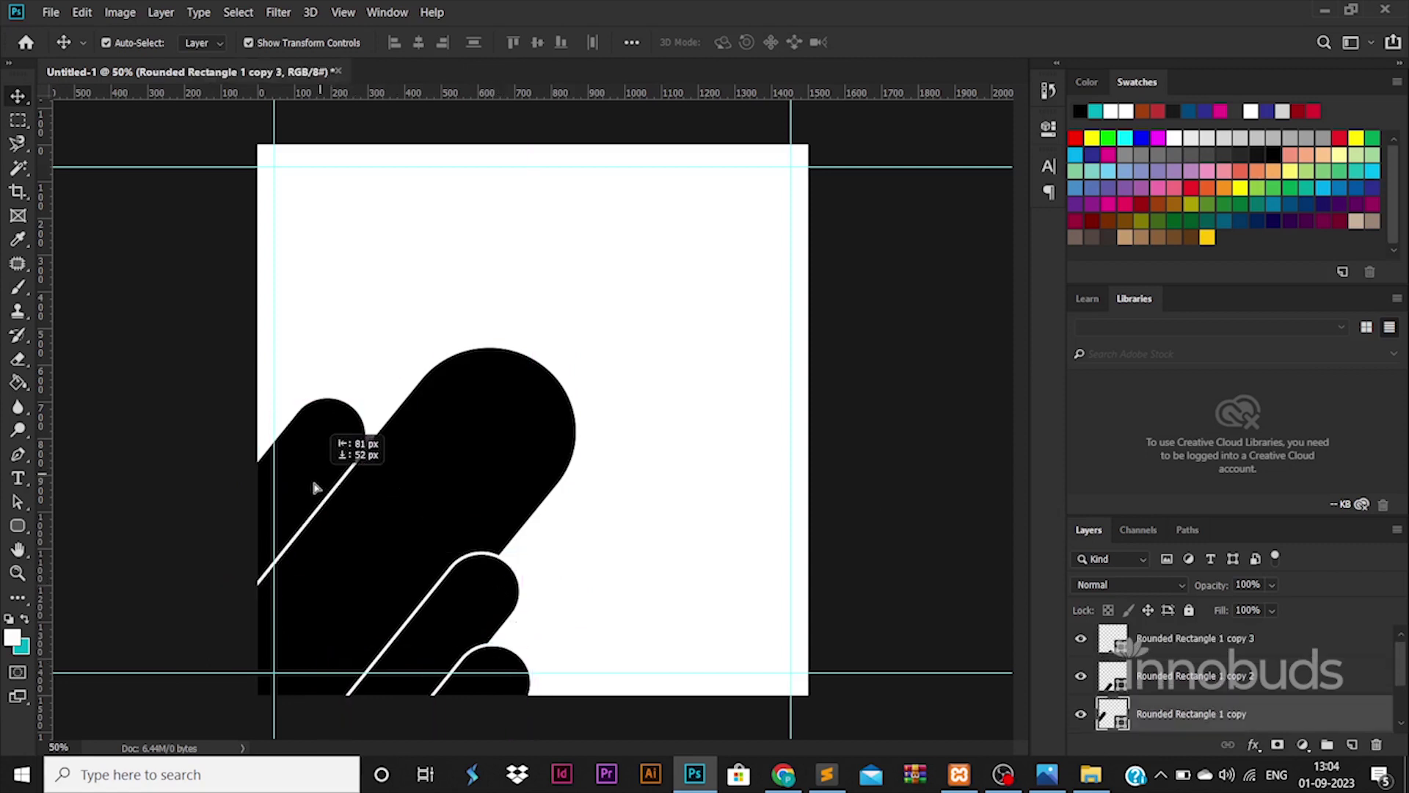
{"action": "left_click", "coordinate": [511, 492]}
{"action": "left_click_drag", "start_coordinate": [586, 346], "coordinate": [587, 335]}
{"action": "key", "text": "Return"}
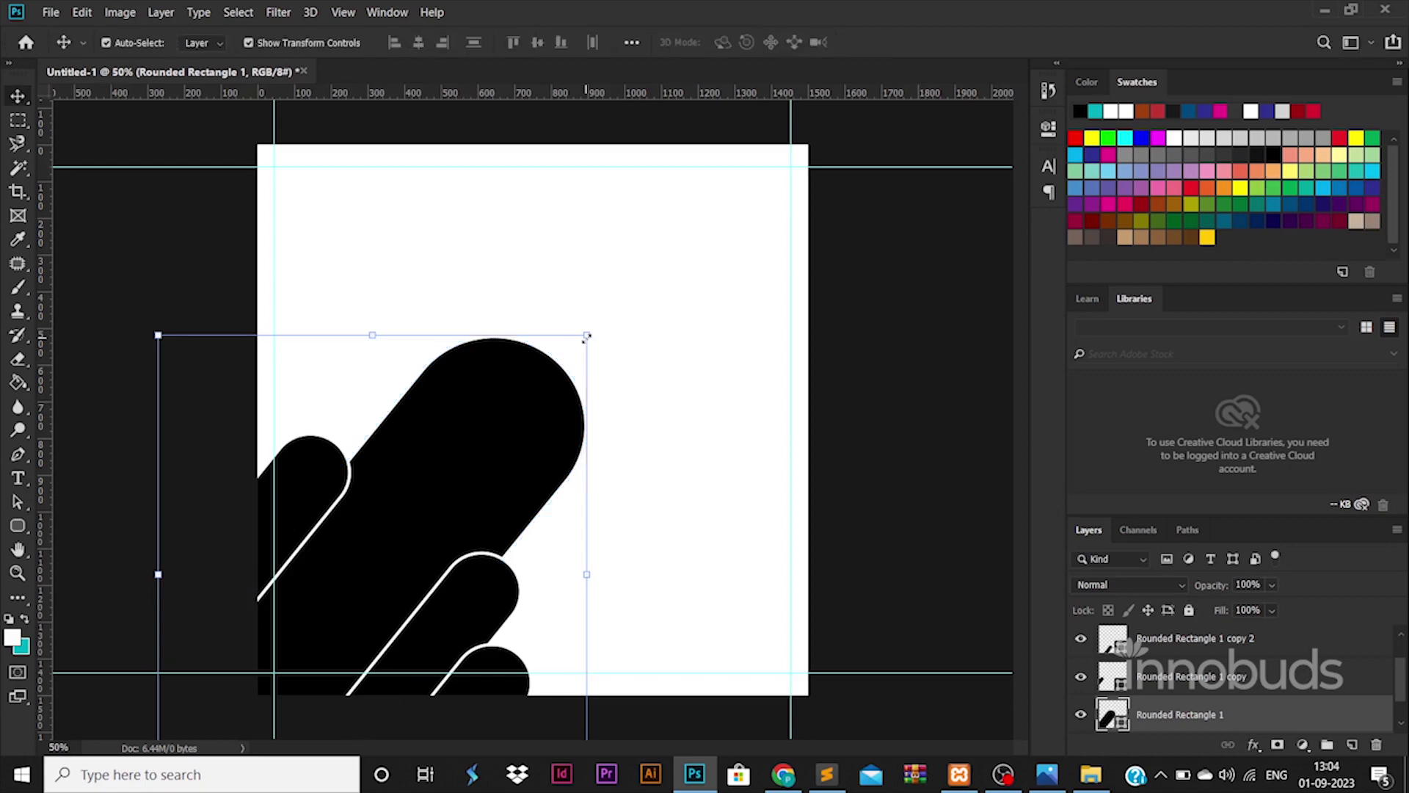
Step: Draw a large black polygon triangle over the canvas and move it up-right
{"action": "right_click", "coordinate": [18, 526]}
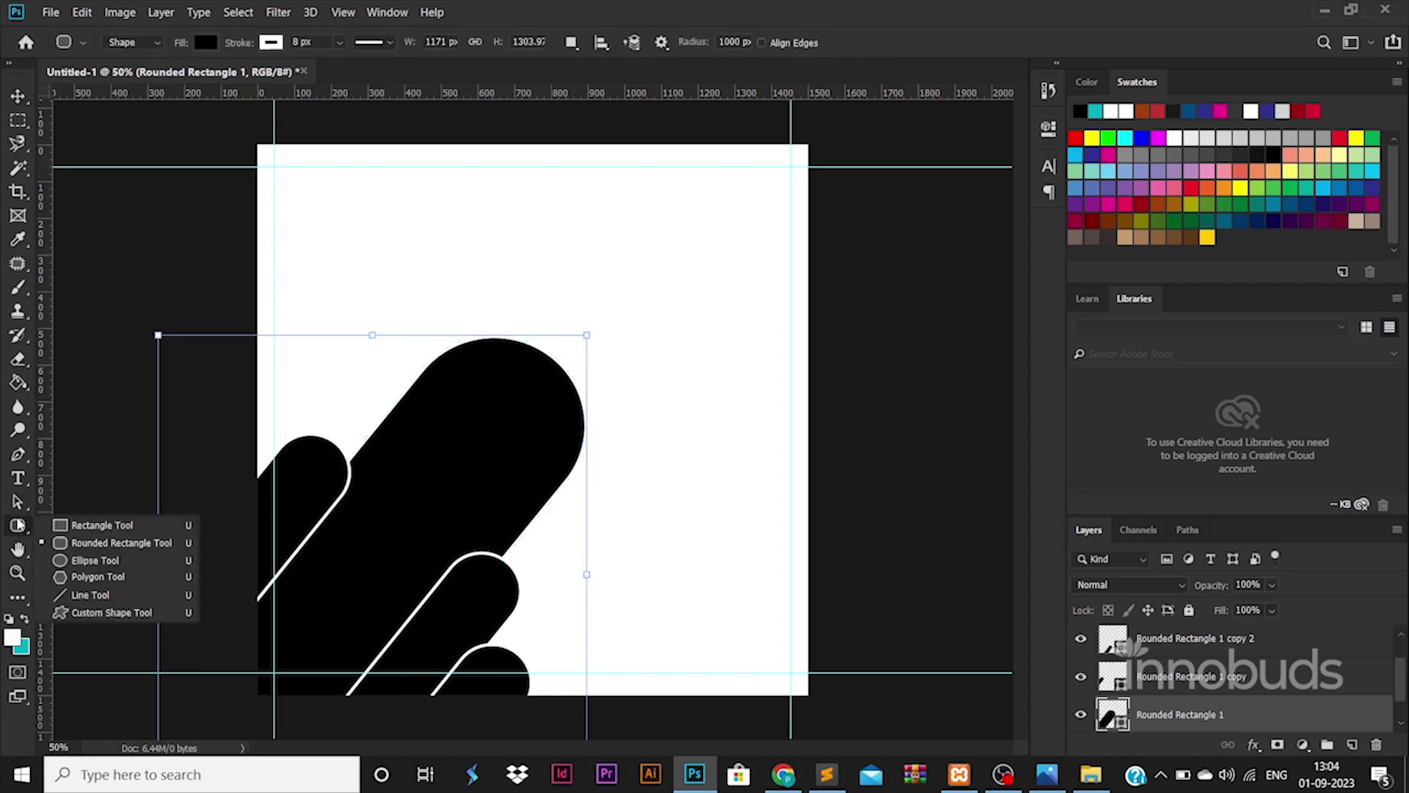
{"action": "left_click", "coordinate": [73, 560]}
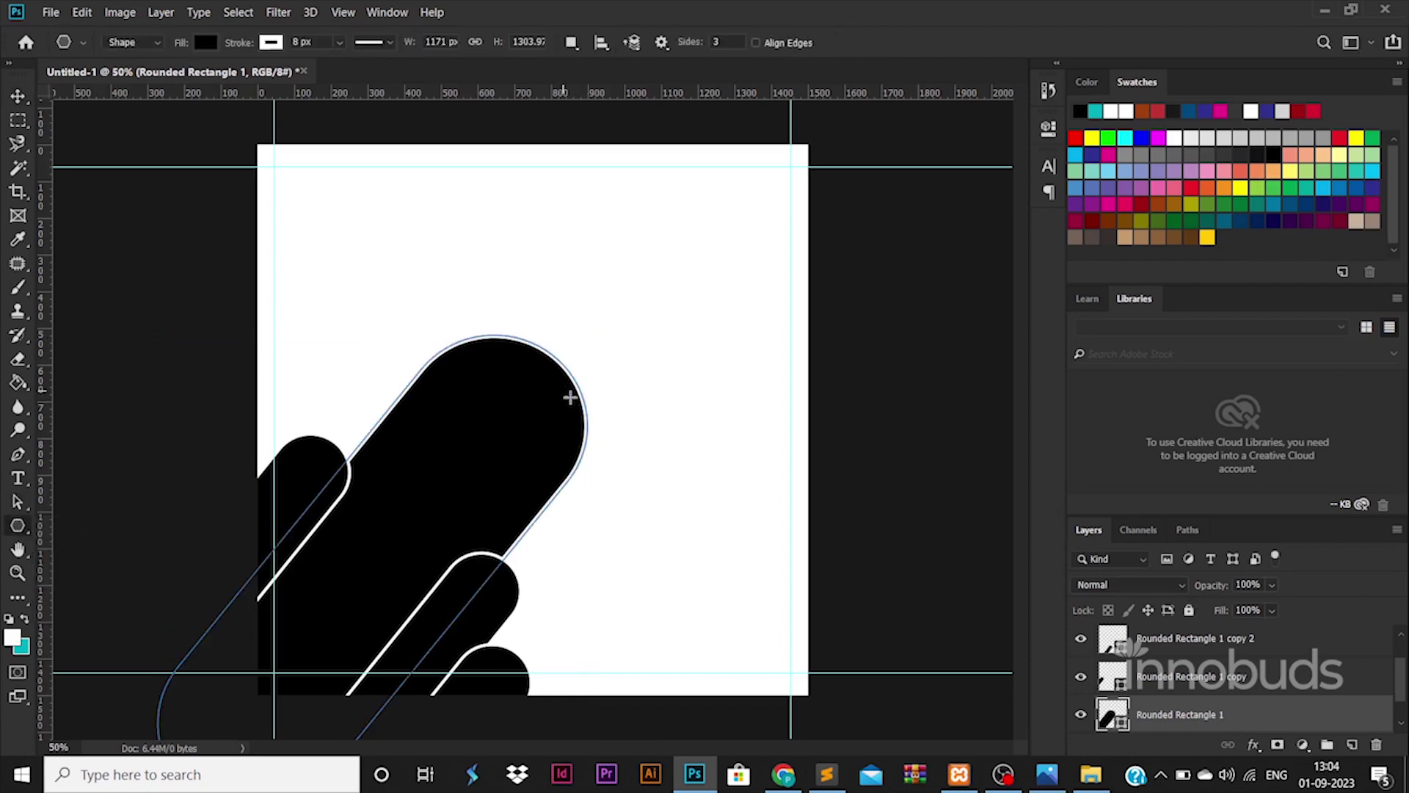
{"action": "left_click_drag", "start_coordinate": [567, 393], "coordinate": [826, 518]}
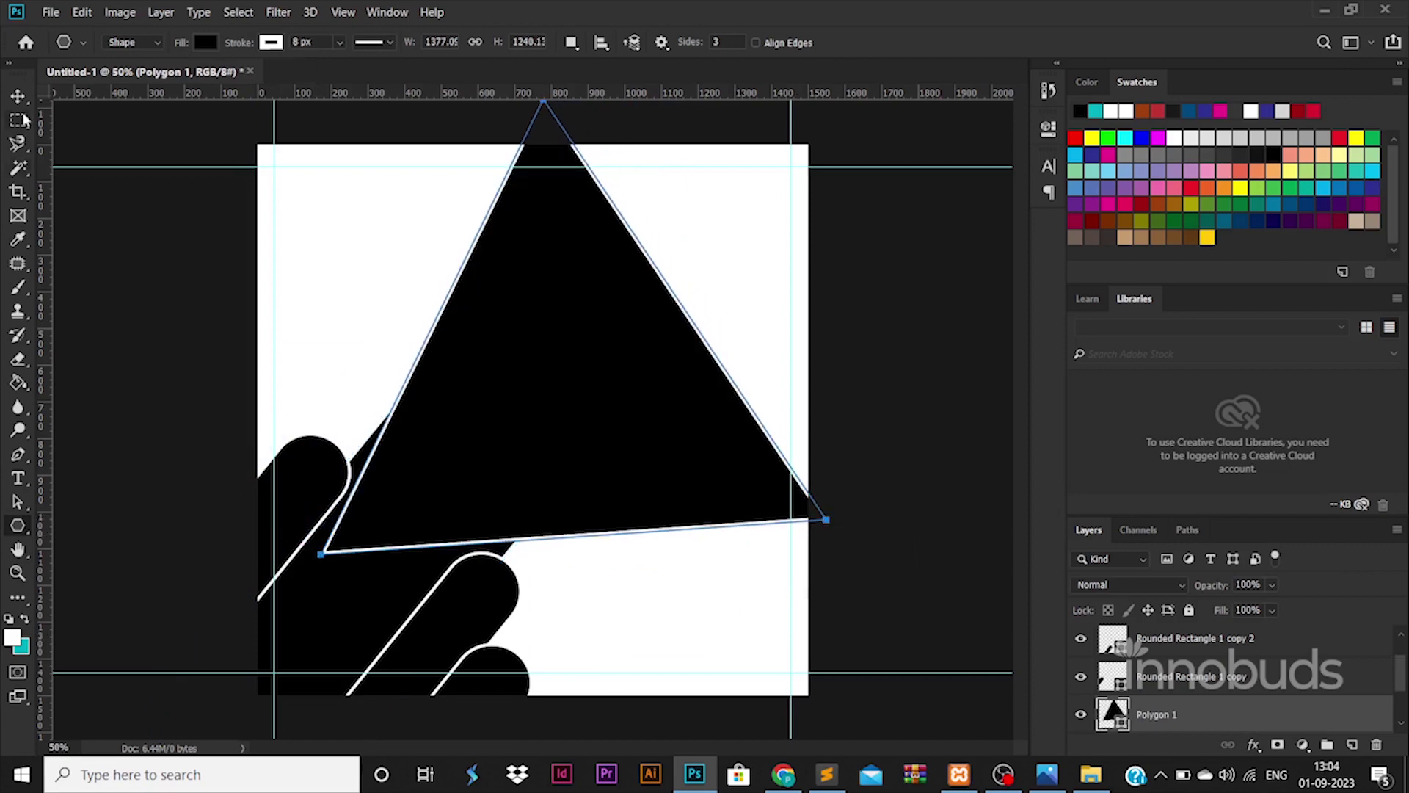
{"action": "key", "text": "v"}
{"action": "left_click_drag", "start_coordinate": [607, 412], "coordinate": [807, 389]}
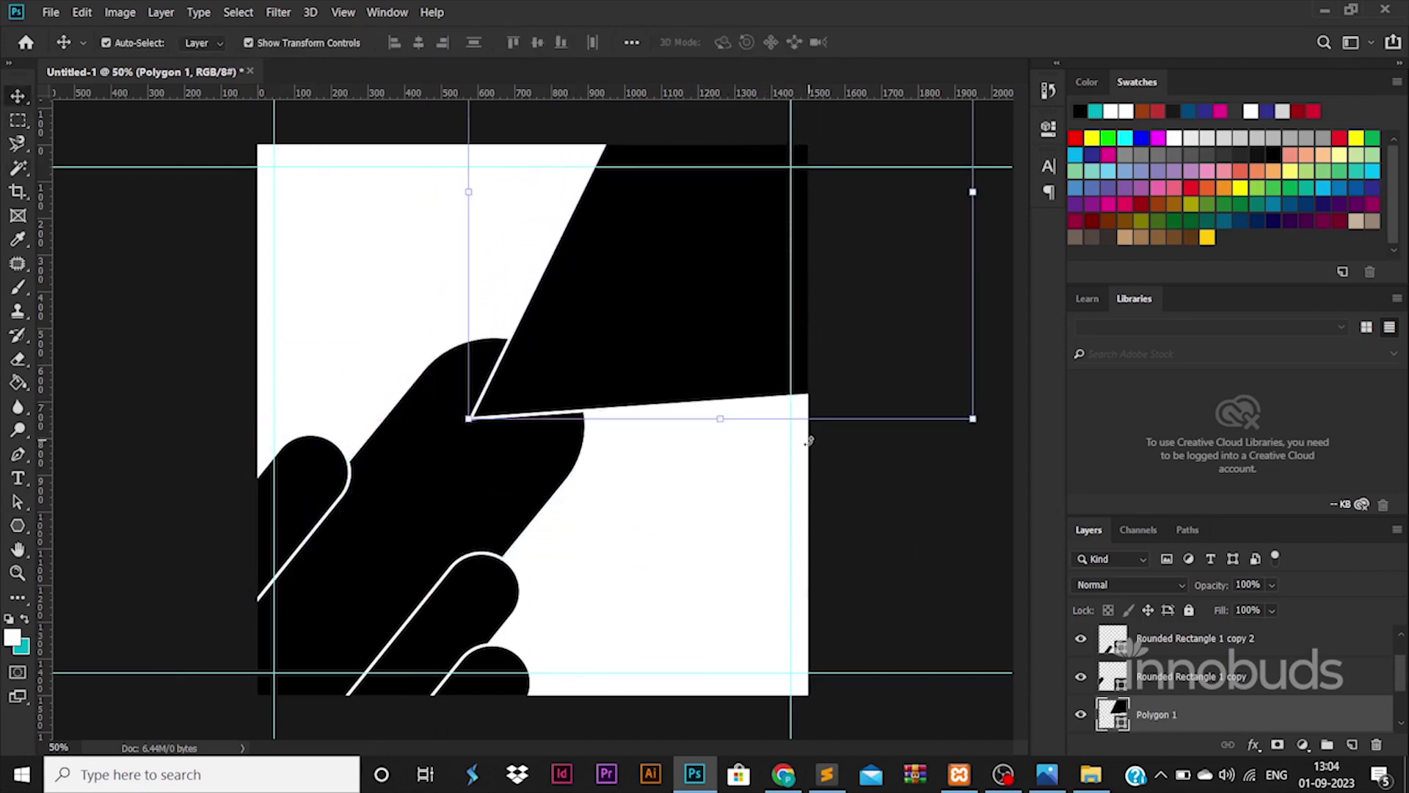
Step: Rotate the triangle, place it behind the big pill, and shift it left and down
{"action": "left_click_drag", "start_coordinate": [786, 436], "coordinate": [813, 413]}
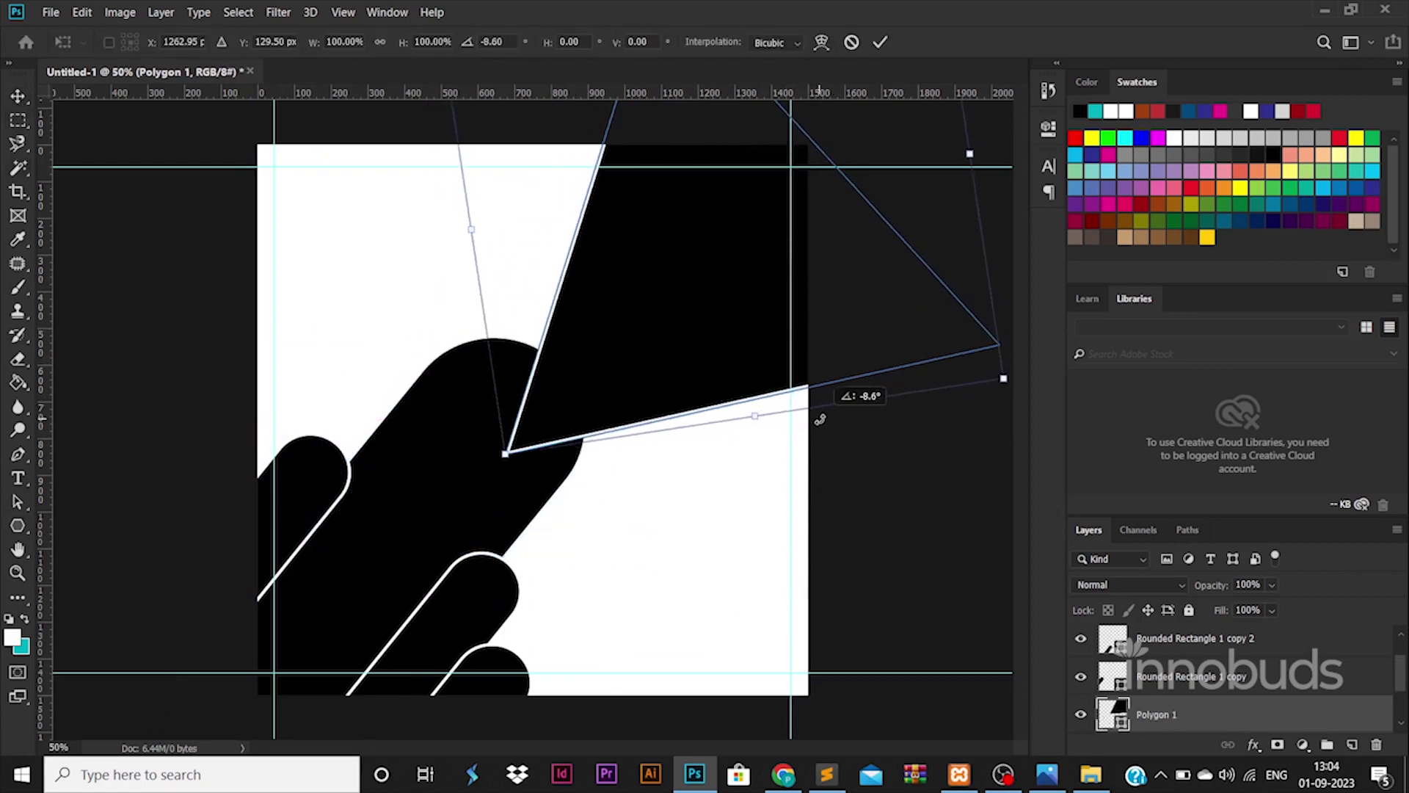
{"action": "left_click_drag", "start_coordinate": [1188, 714], "coordinate": [1211, 682]}
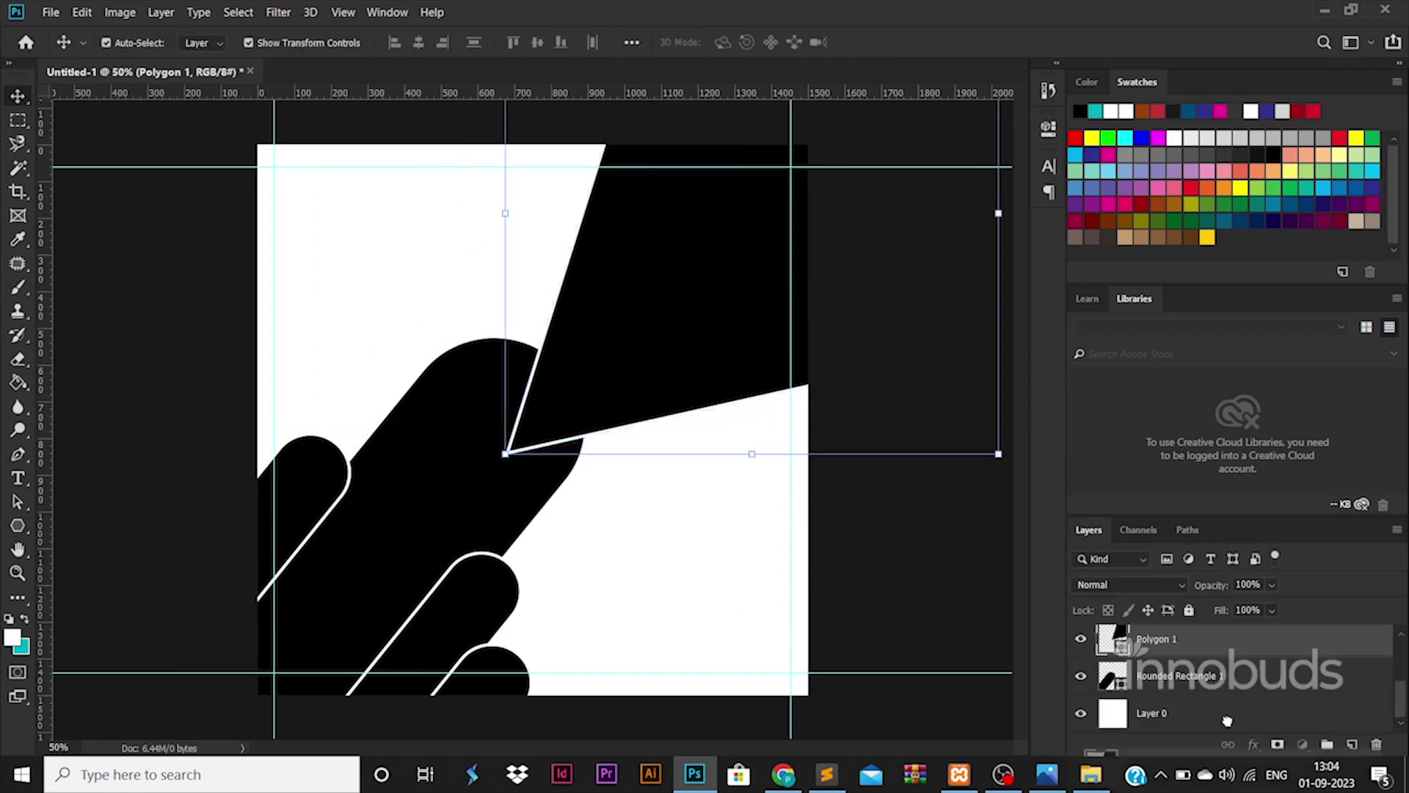
{"action": "left_click_drag", "start_coordinate": [760, 417], "coordinate": [615, 441]}
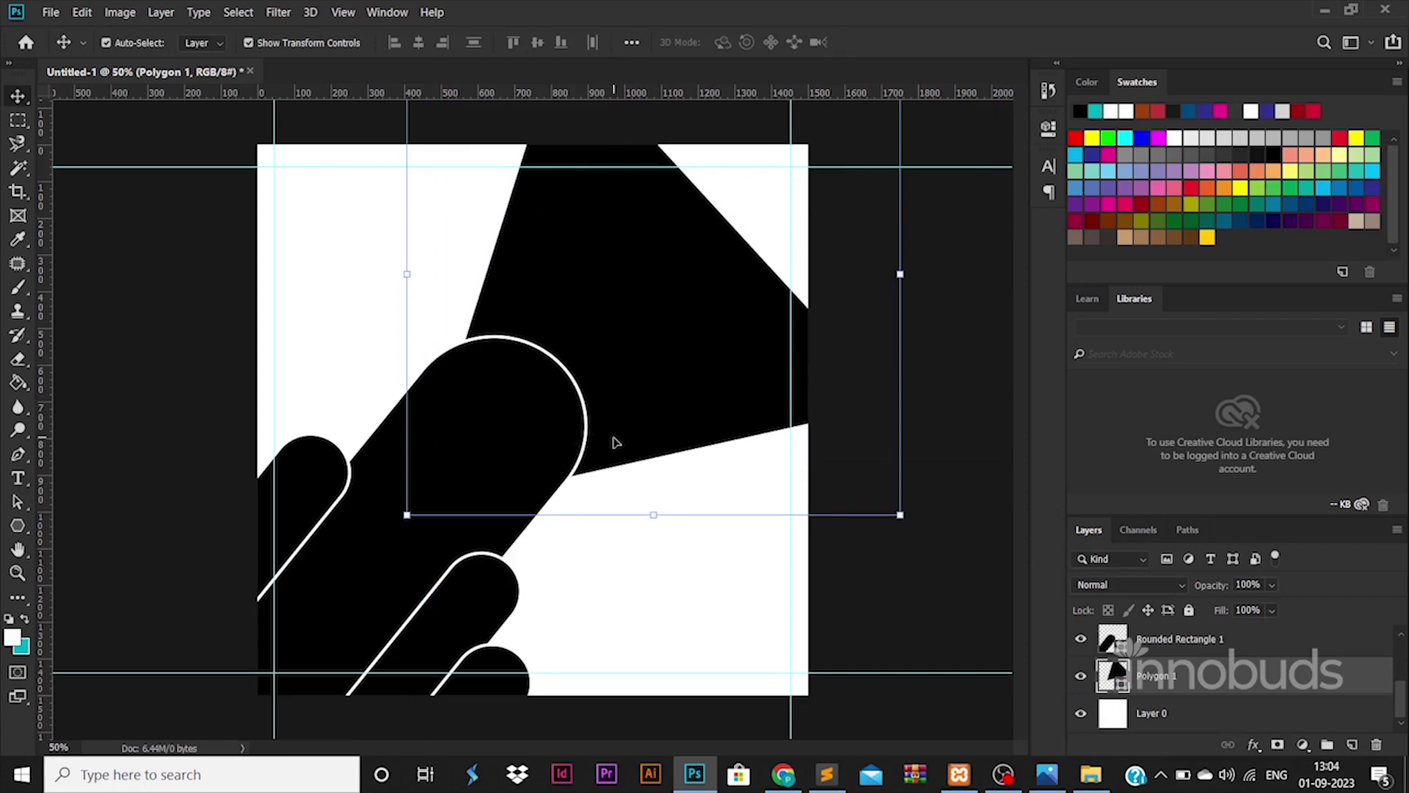
{"action": "left_click", "coordinate": [396, 584]}
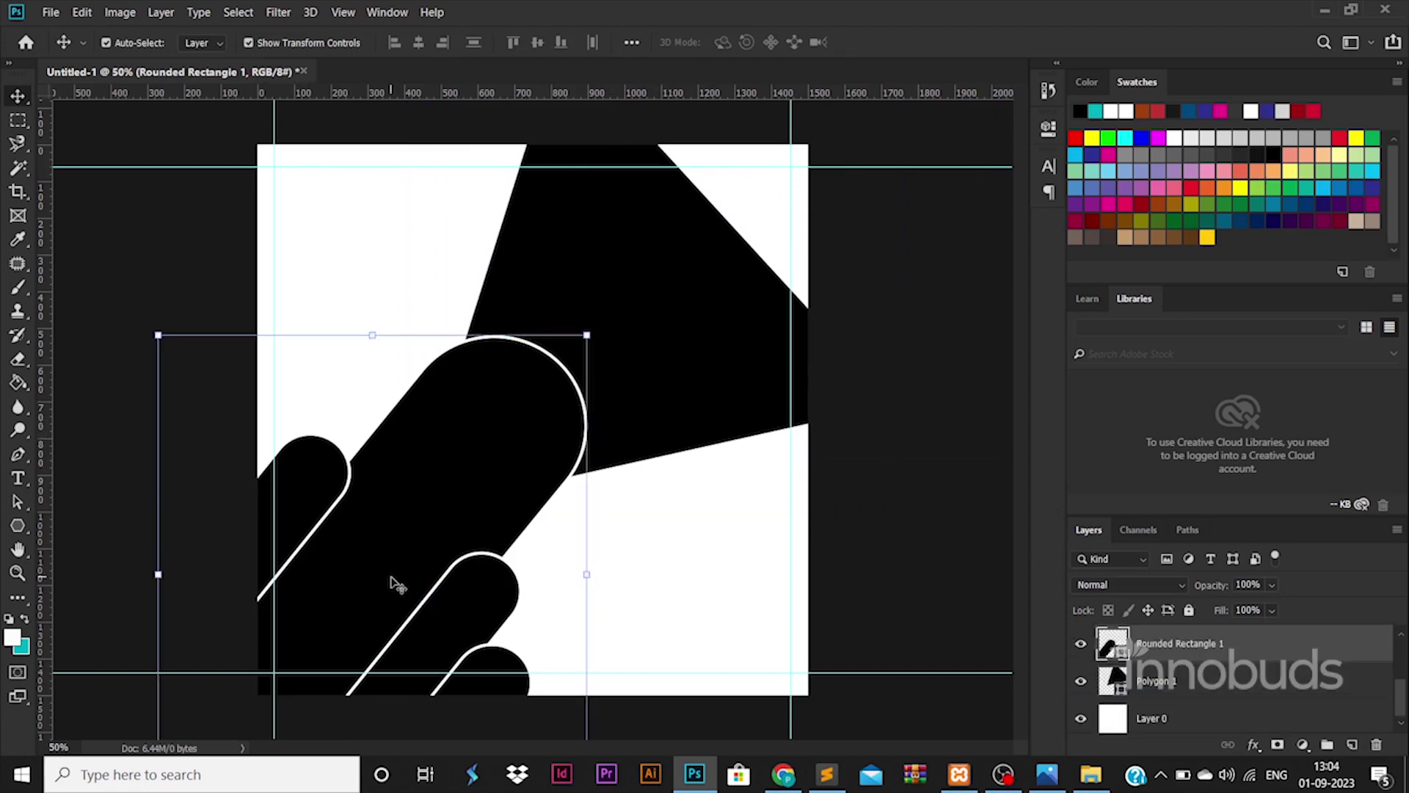
{"action": "left_click", "coordinate": [879, 603]}
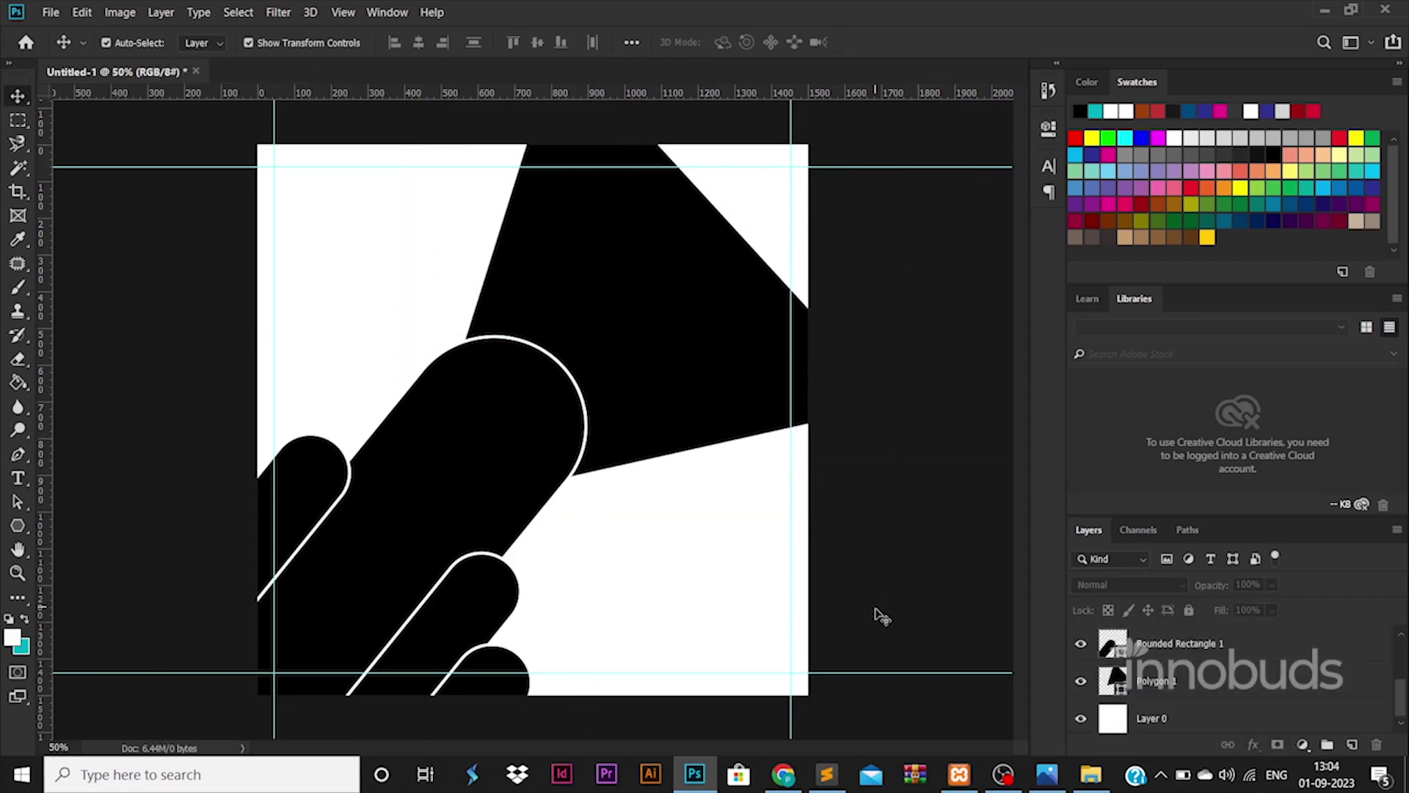
Step: Bring the man's photo into the poster, rotated to the diagonal and moved down-left
{"action": "left_click", "coordinate": [1091, 774]}
{"action": "left_click_drag", "start_coordinate": [308, 136], "coordinate": [514, 393]}
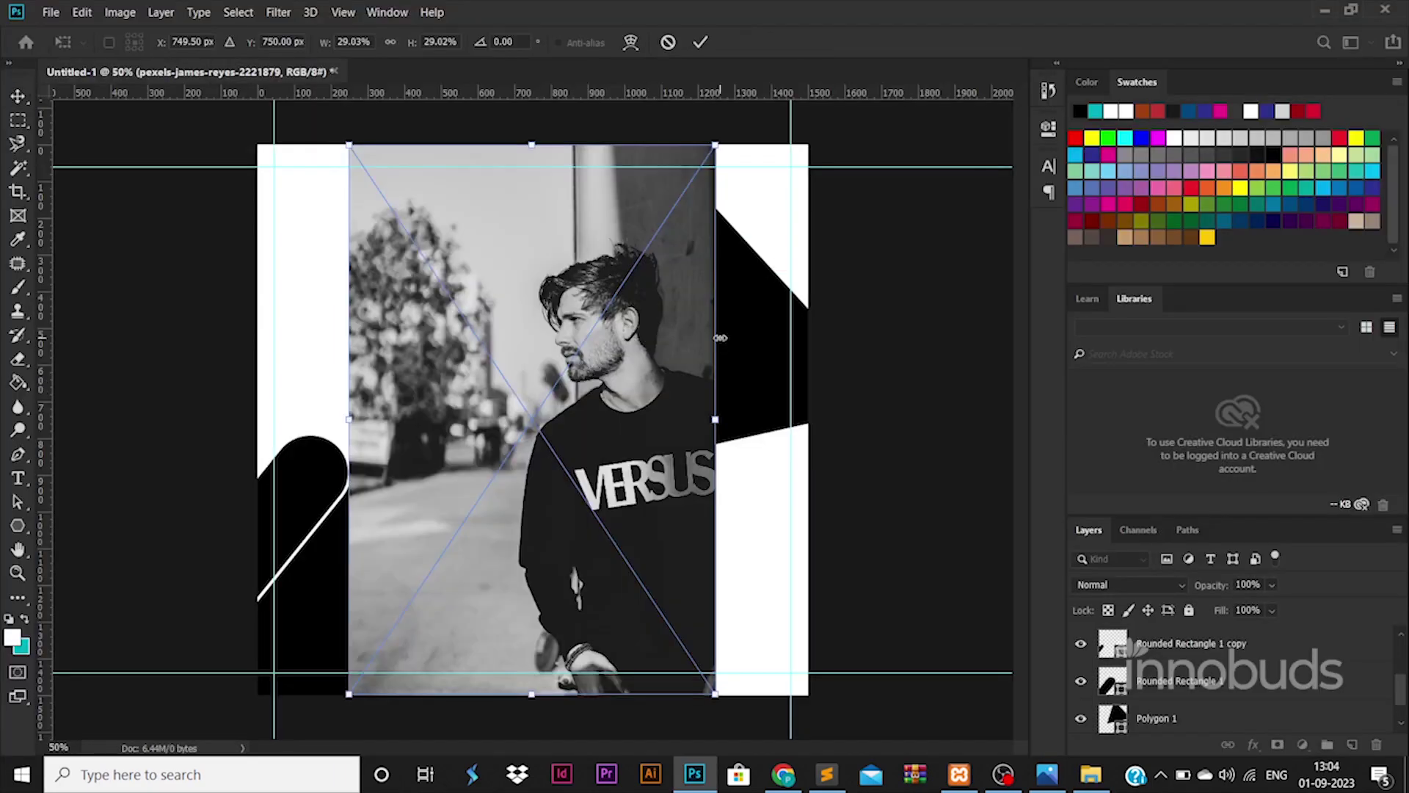
{"action": "left_click_drag", "start_coordinate": [721, 337], "coordinate": [656, 432]}
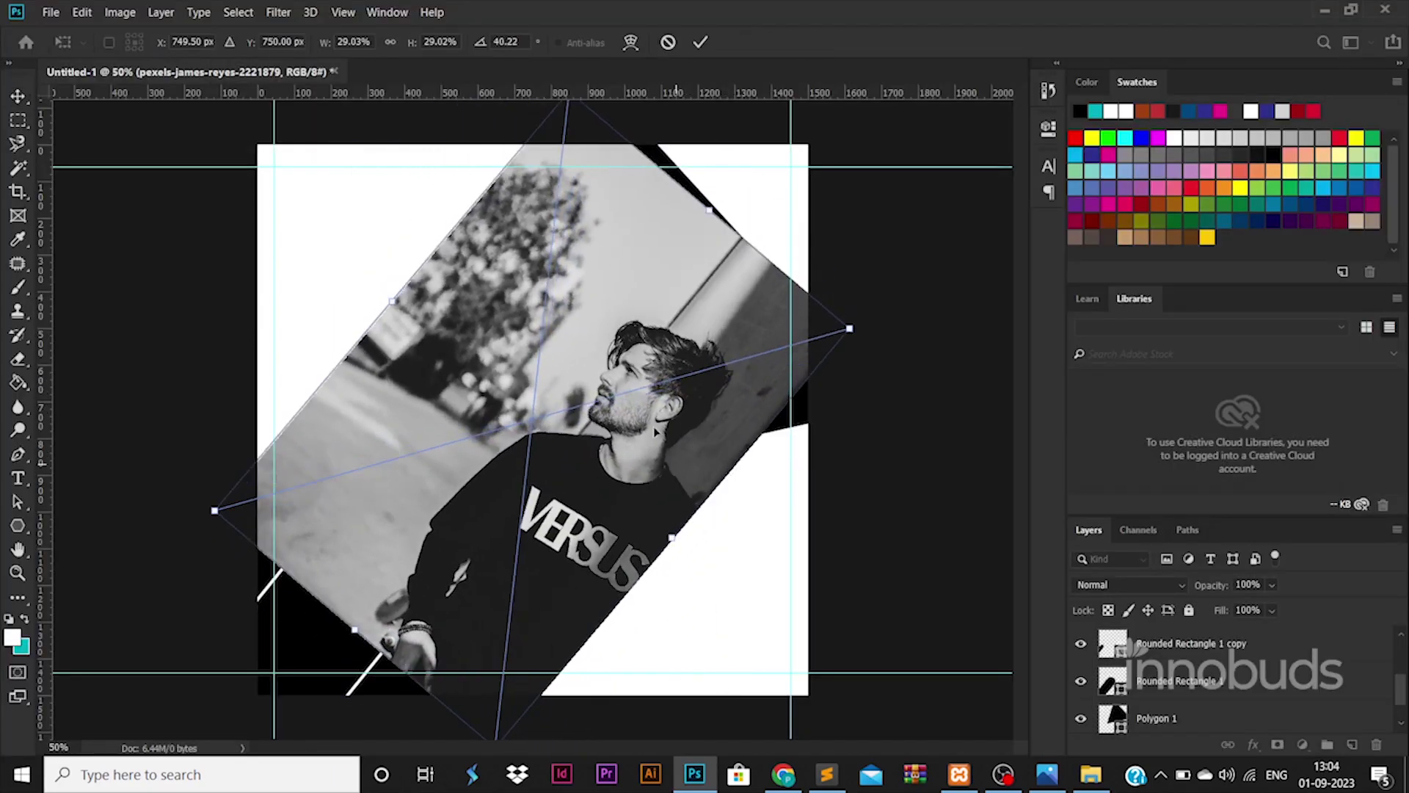
{"action": "mouse_move", "coordinate": [655, 431]}
{"action": "left_mouse_down"}
{"action": "mouse_move", "coordinate": [465, 490]}
{"action": "mouse_move", "coordinate": [482, 497]}
{"action": "left_mouse_up"}
{"action": "key", "text": "Return"}
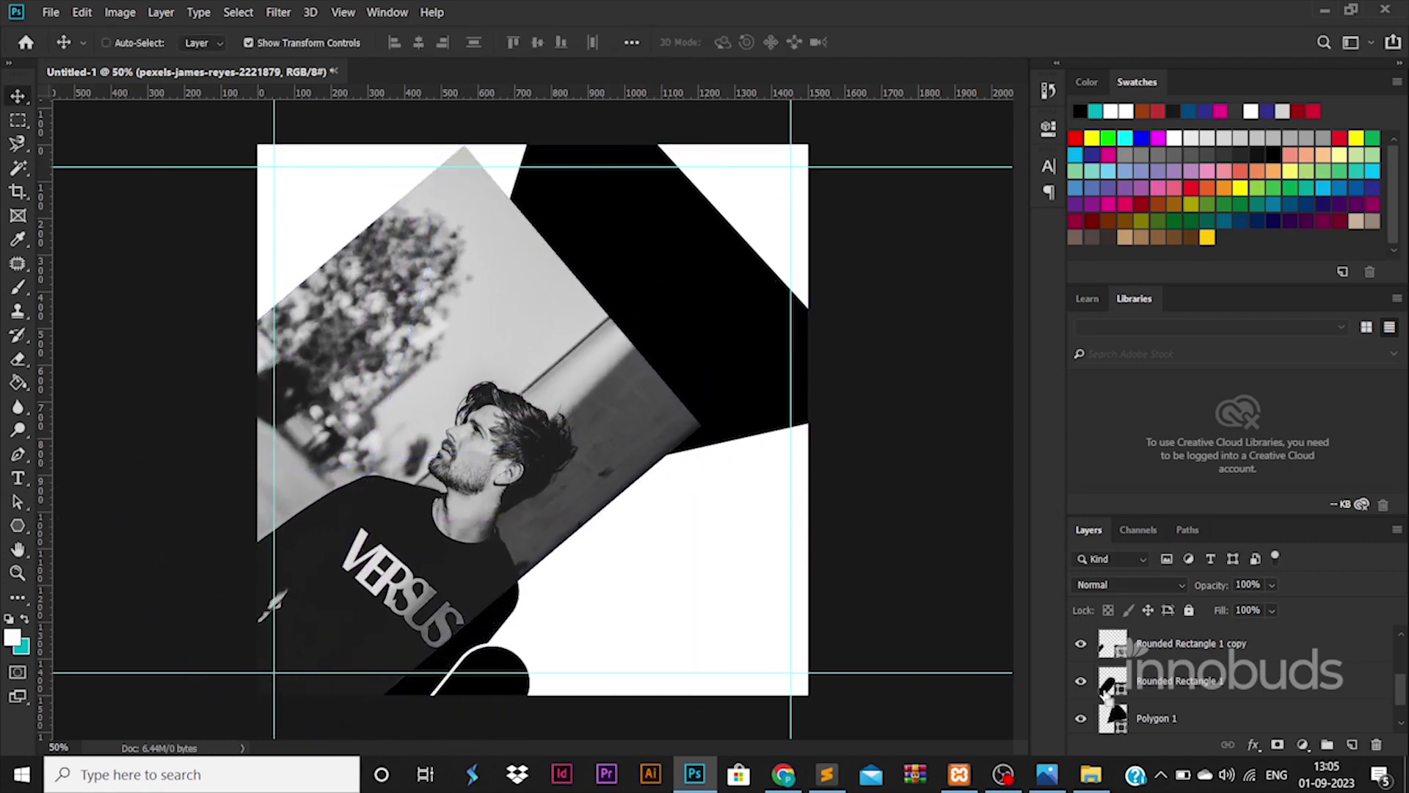
Step: Clip the photo to the pill by inverting the pill selection and deleting outside it
{"action": "left_click", "coordinate": [1112, 682], "text": "ctrl"}
{"action": "right_click", "coordinate": [646, 468]}
{"action": "left_click", "coordinate": [683, 474]}
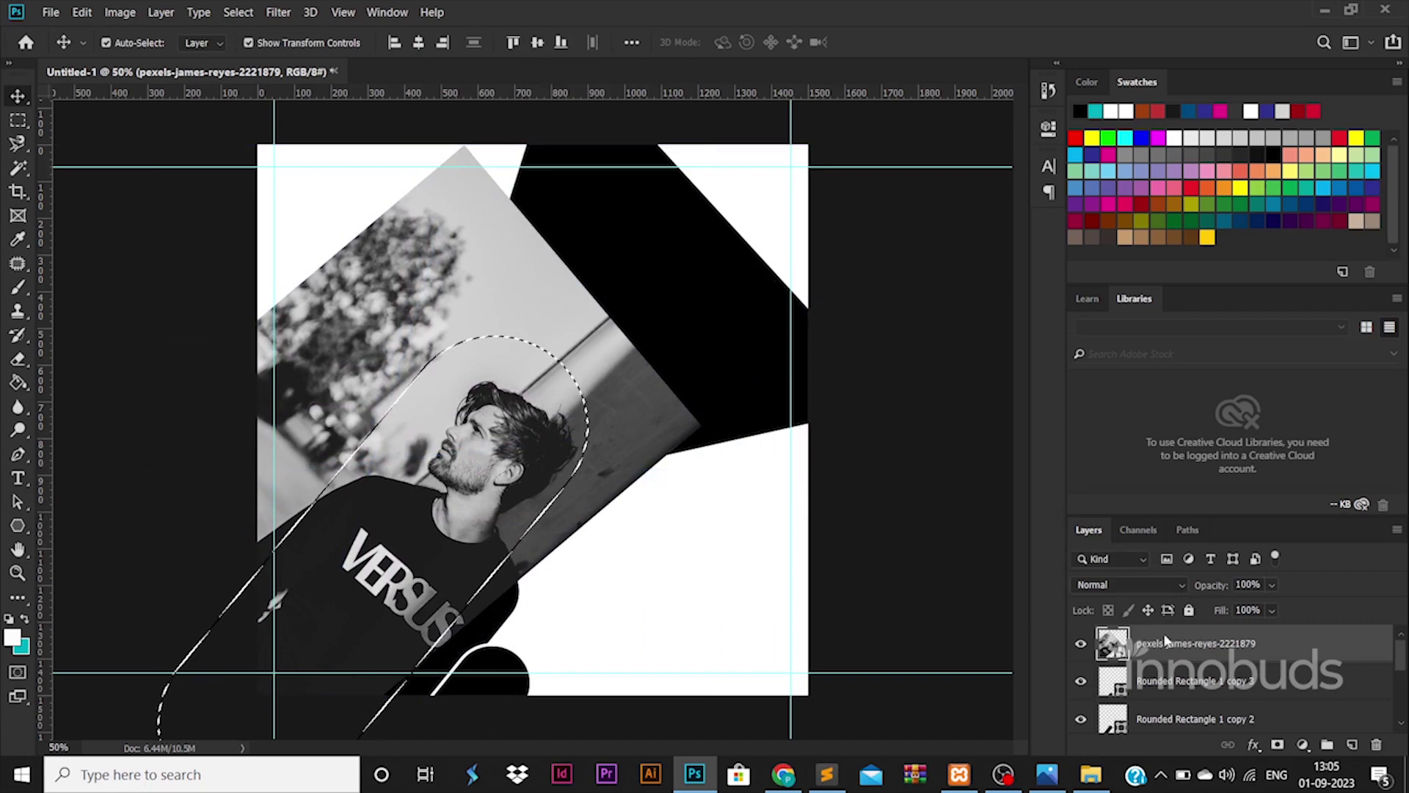
{"action": "right_click", "coordinate": [1167, 641]}
{"action": "left_click", "coordinate": [957, 316]}
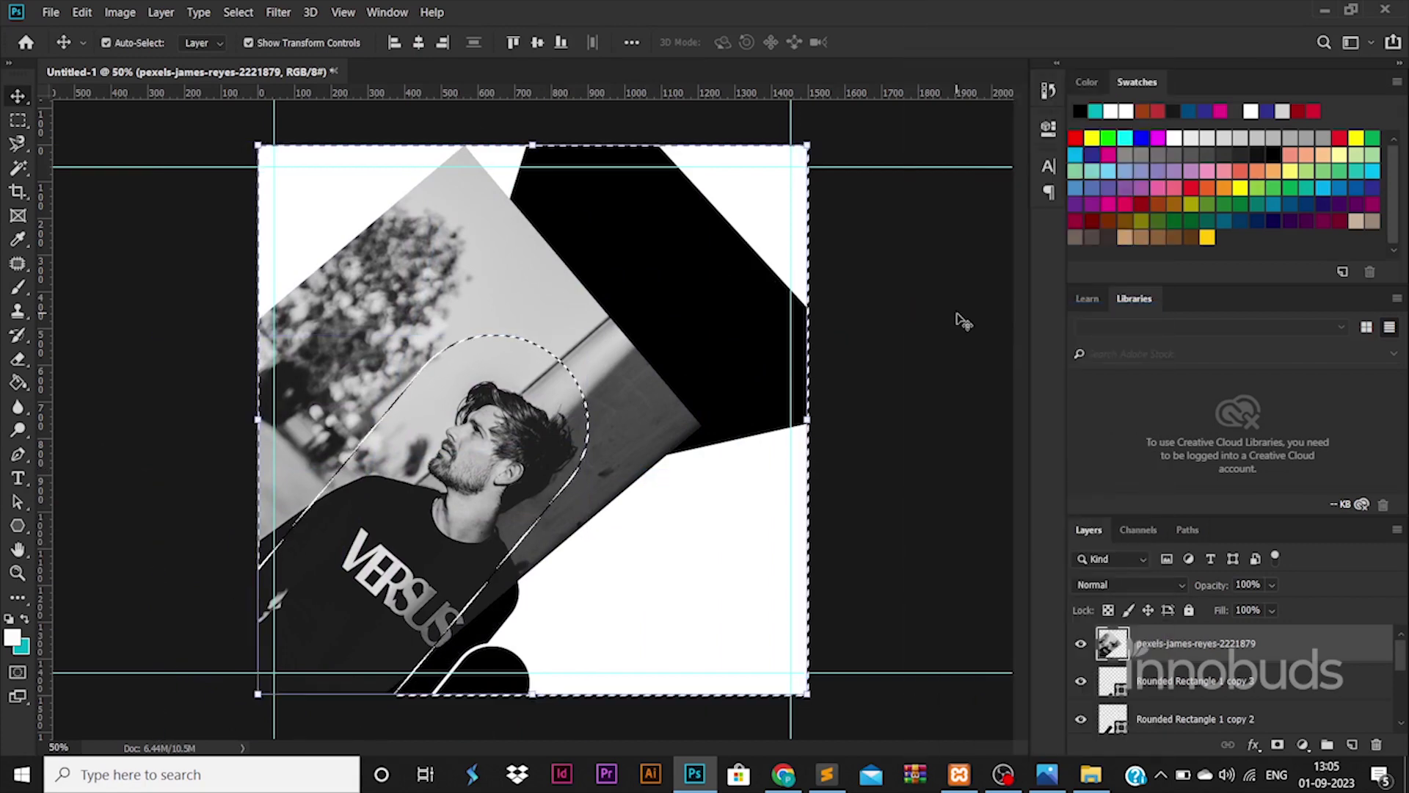
{"action": "key", "text": "Delete"}
{"action": "key", "text": "ctrl+d"}
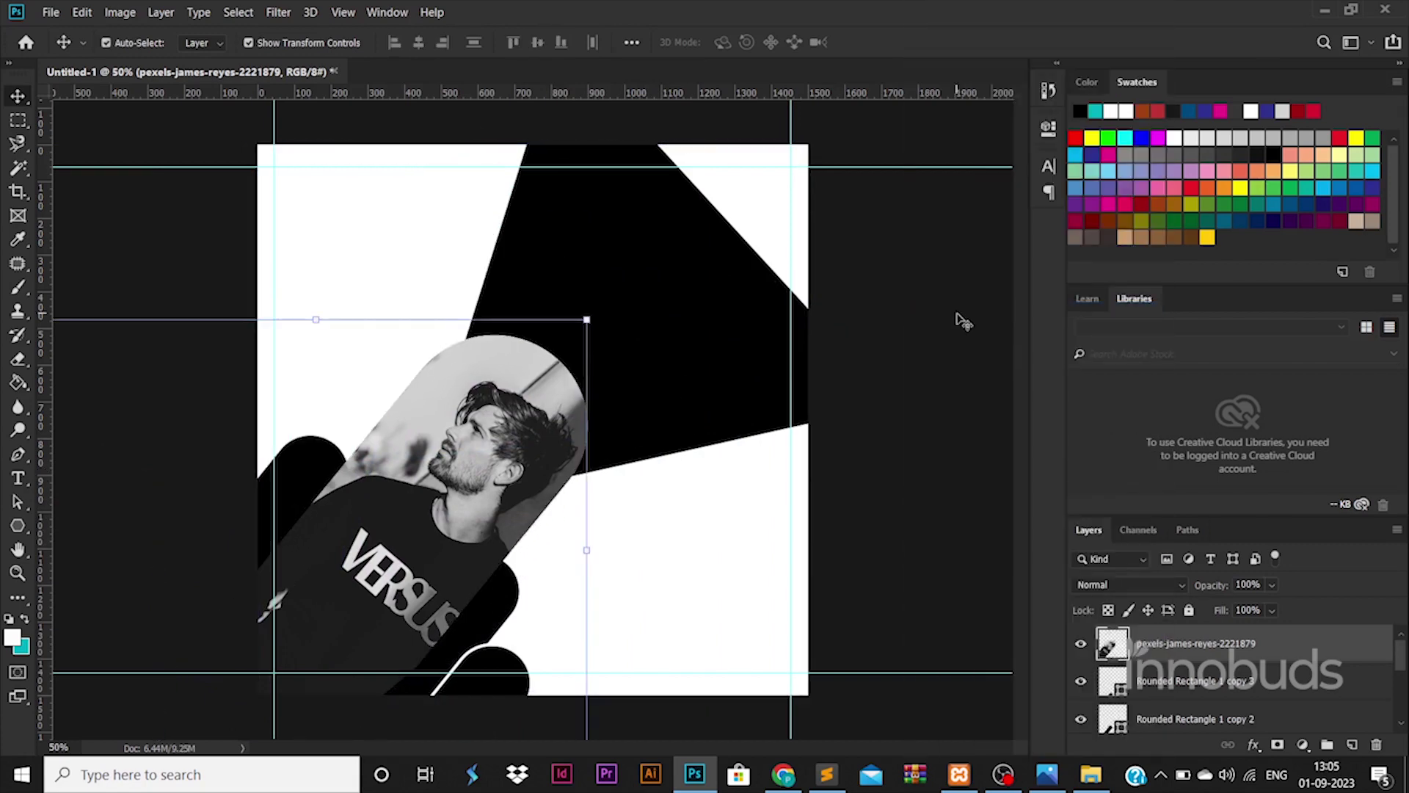
{"action": "double_click", "coordinate": [1287, 640]}
Step: Give the photo pill a 10 px white outside stroke and nudge it down-left
{"action": "left_click", "coordinate": [763, 470]}
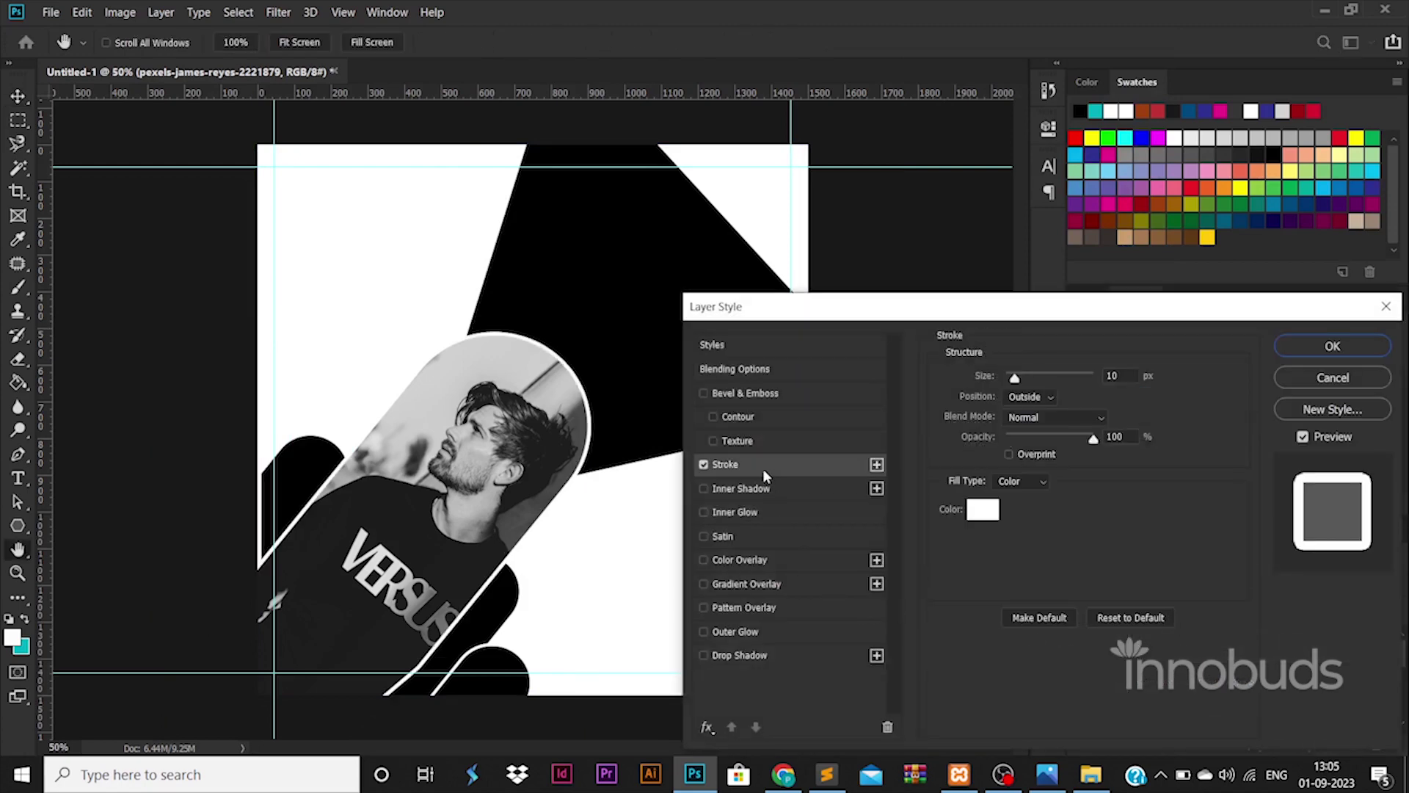
{"action": "left_click", "coordinate": [1332, 346]}
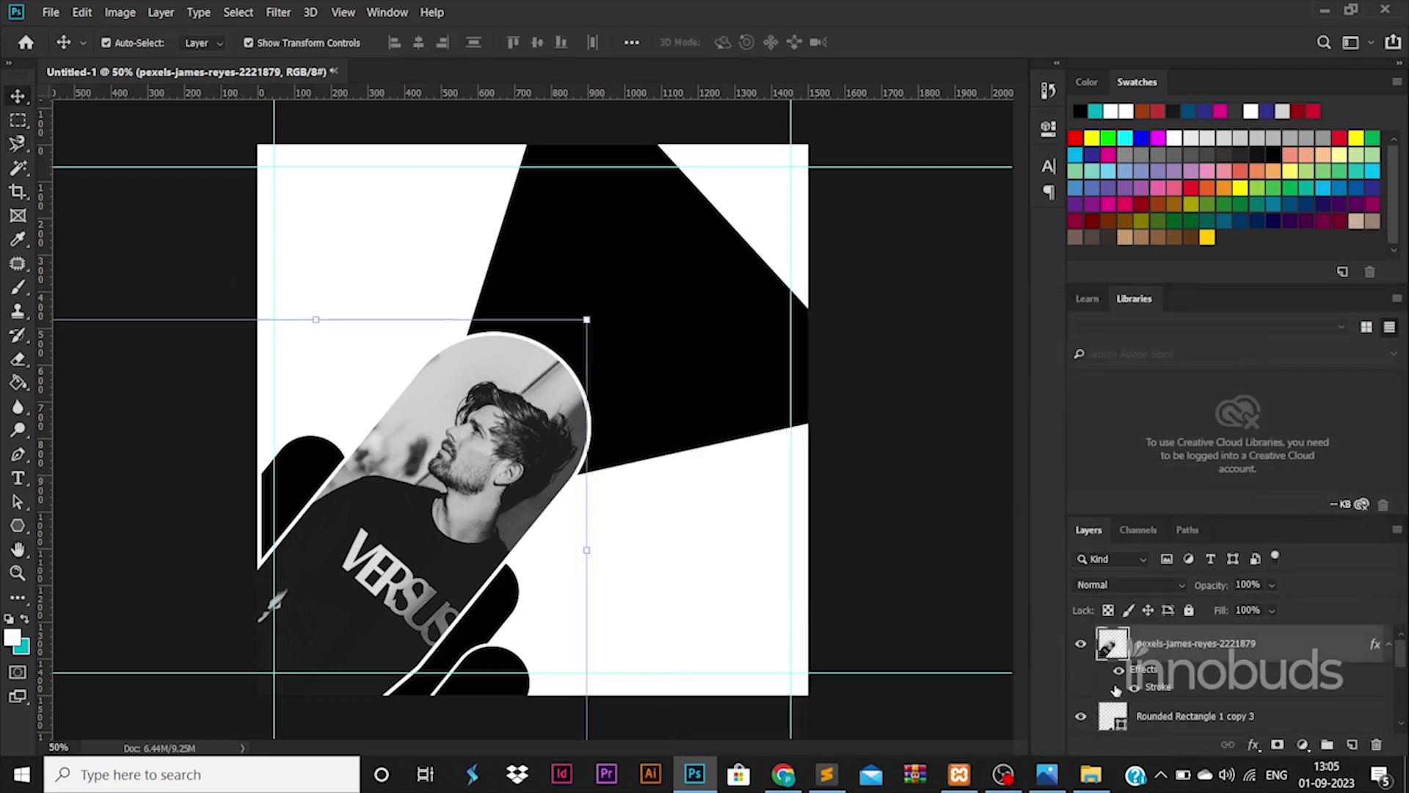
{"action": "left_click_drag", "start_coordinate": [493, 507], "coordinate": [473, 539]}
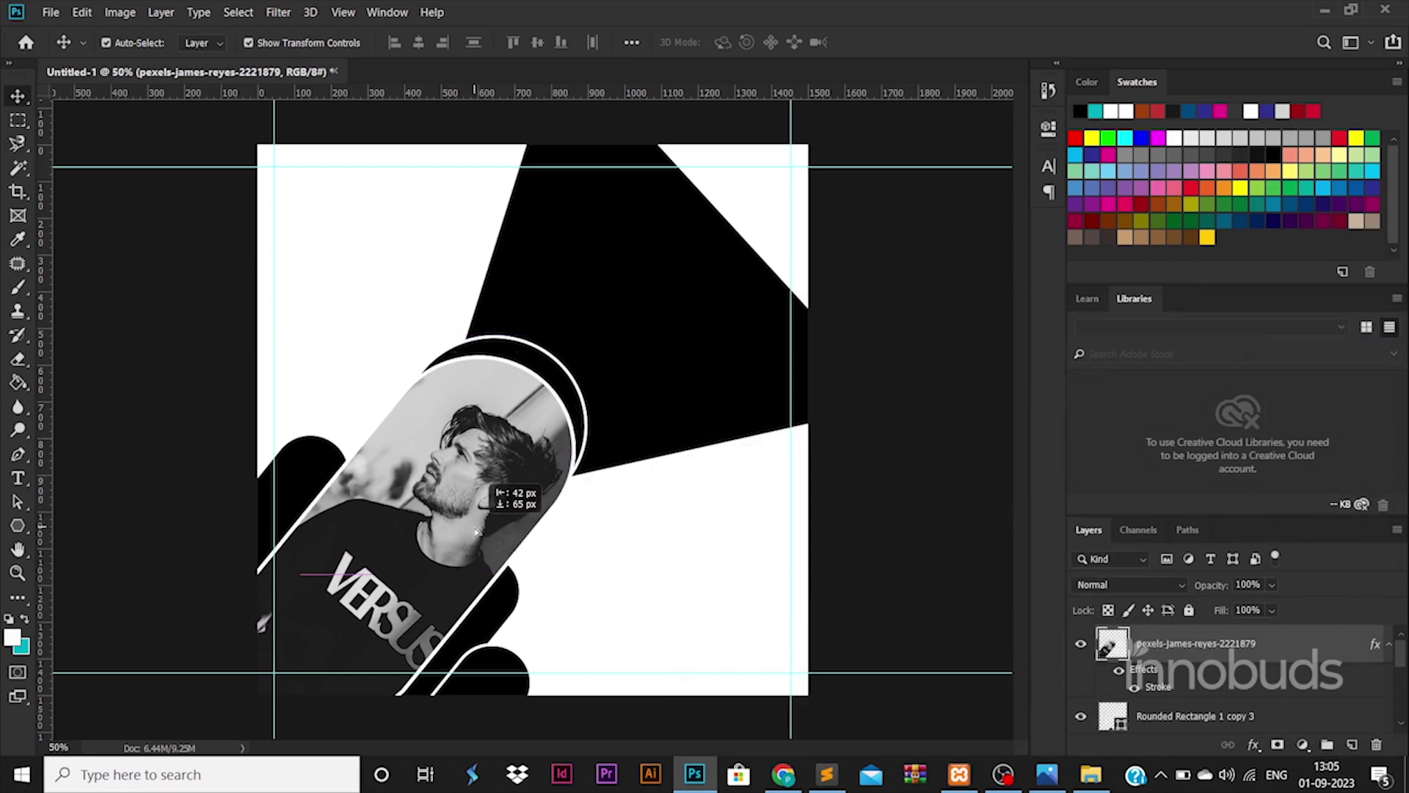
Step: Delete the black Rounded Rectangle 1 ring, adjust the lower small pill, and copy Polygon 1 to the top left
{"action": "left_click", "coordinate": [556, 384]}
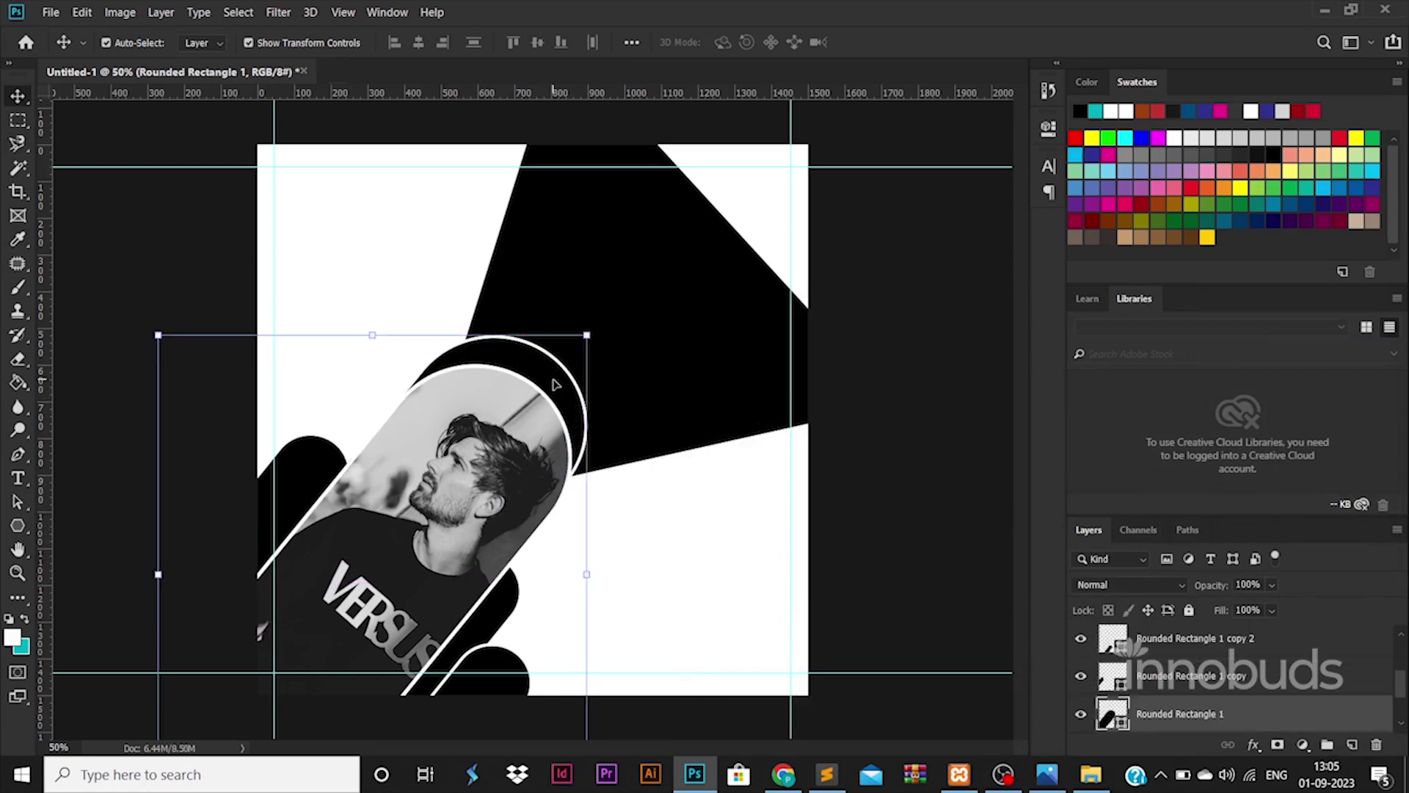
{"action": "key", "text": "Delete"}
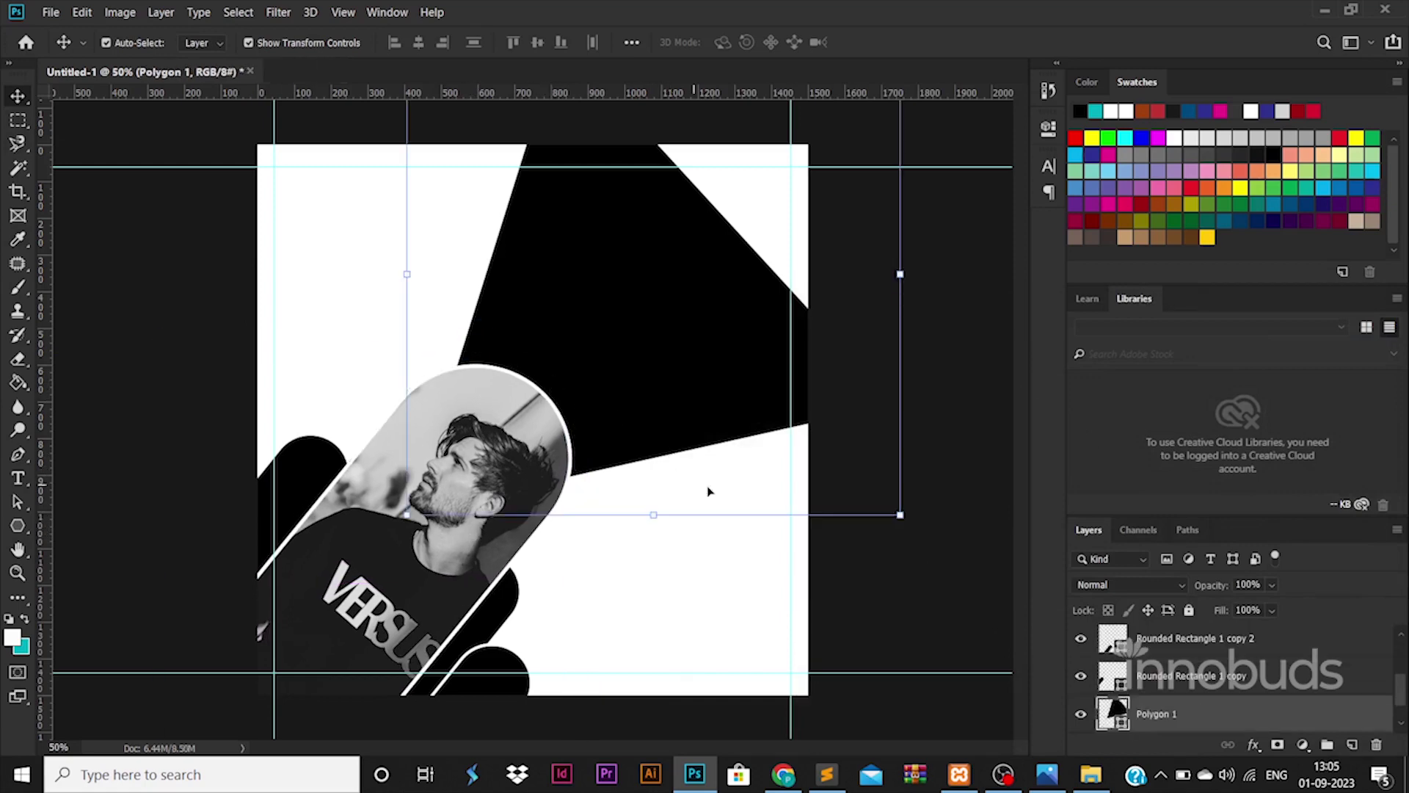
{"action": "left_click", "coordinate": [478, 582]}
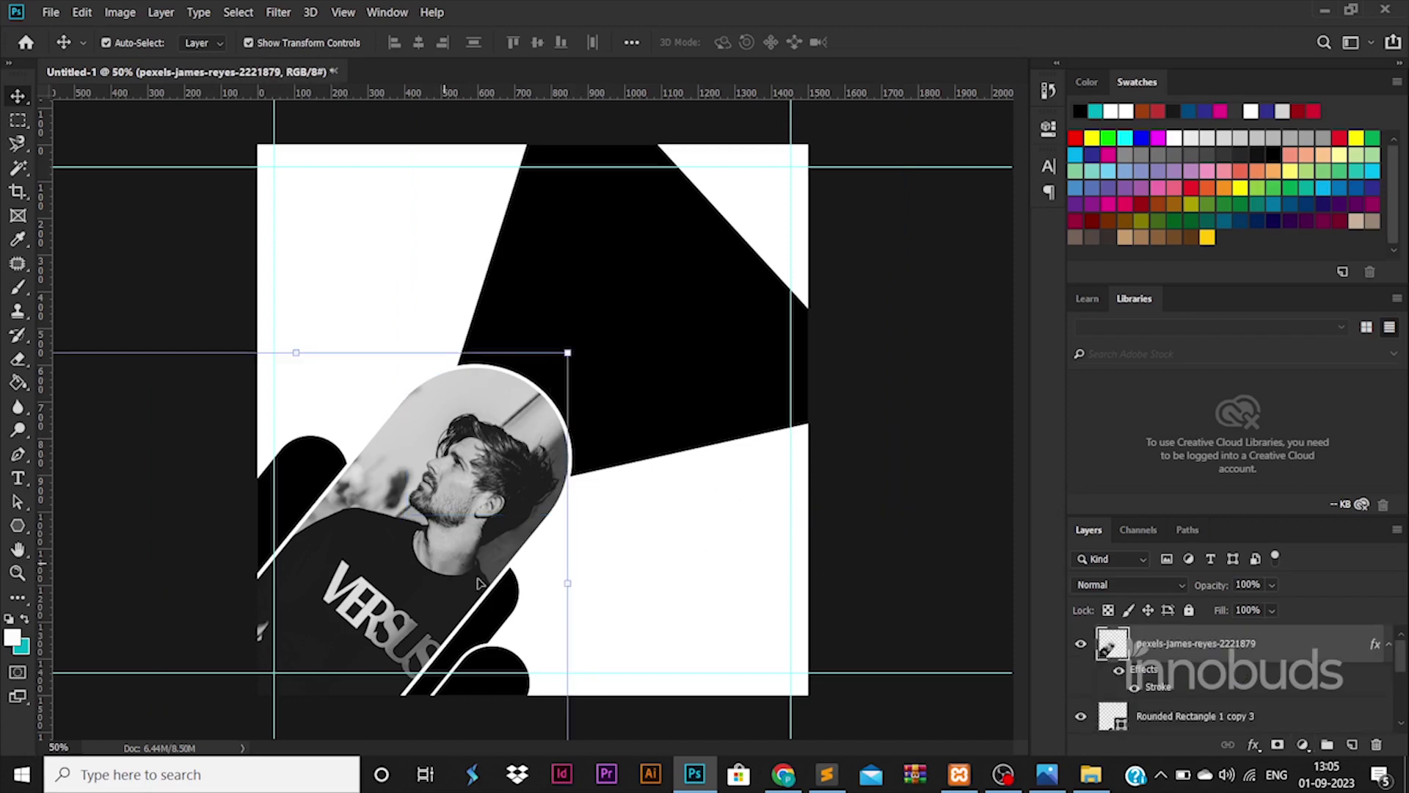
{"action": "left_click_drag", "start_coordinate": [502, 695], "coordinate": [518, 679]}
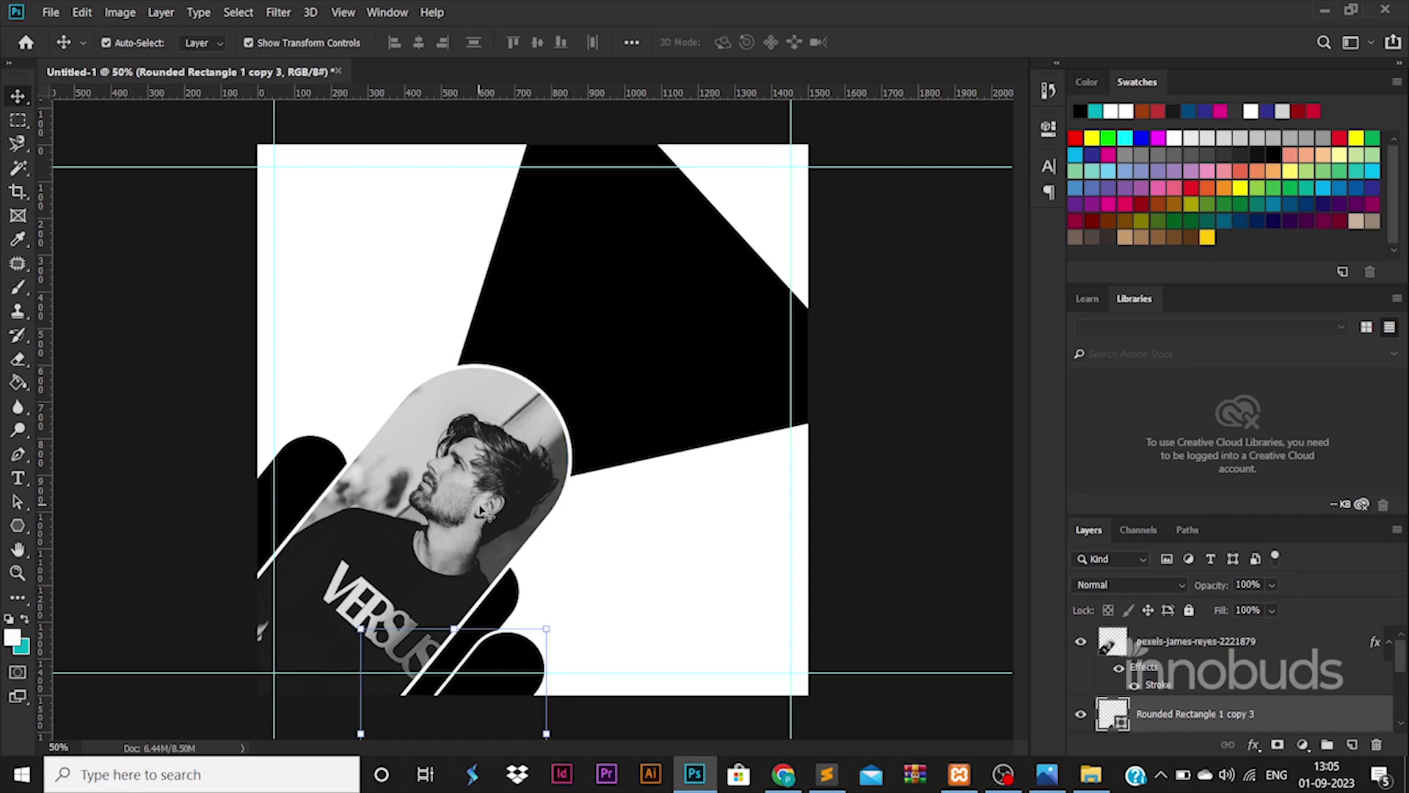
{"action": "mouse_move", "coordinate": [622, 342]}
{"action": "left_mouse_down"}
{"action": "mouse_move", "coordinate": [212, 249]}
{"action": "mouse_move", "coordinate": [184, 199]}
{"action": "left_mouse_up"}
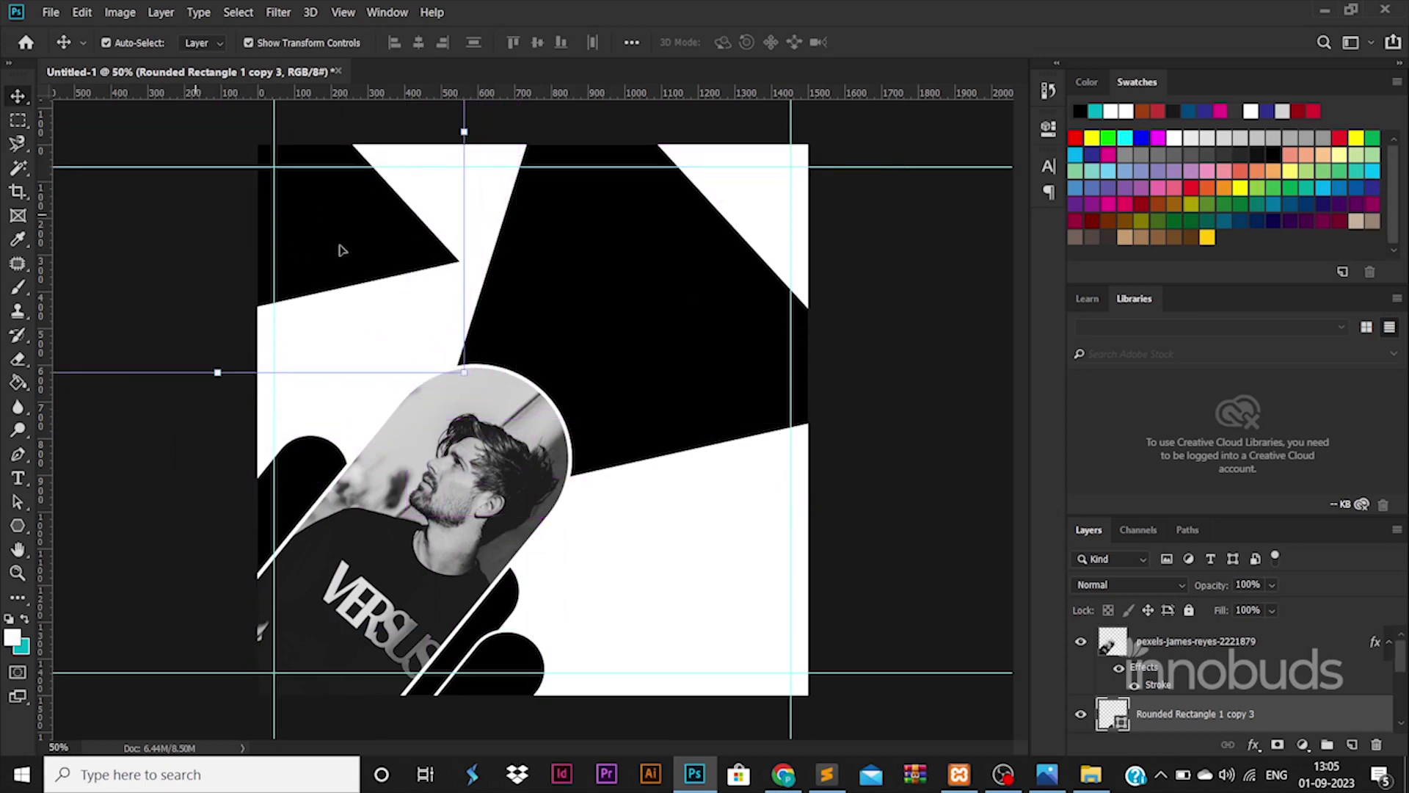
Step: Rotate the top-left triangle about 16° and move it into the corner
{"action": "left_click", "coordinate": [497, 279]}
{"action": "left_click_drag", "start_coordinate": [478, 262], "coordinate": [475, 273]}
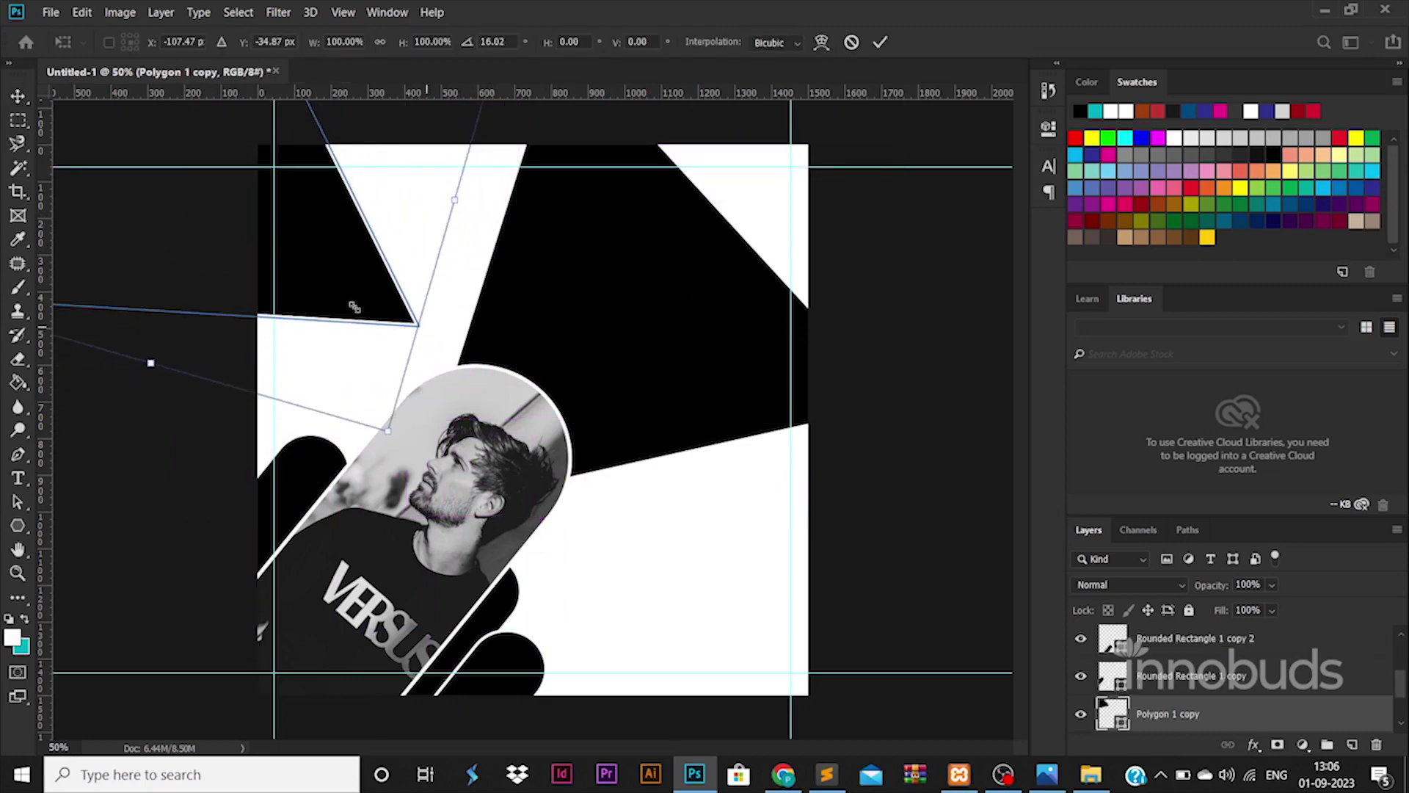
{"action": "mouse_move", "coordinate": [358, 302]}
{"action": "left_mouse_down"}
{"action": "mouse_move", "coordinate": [377, 277]}
{"action": "mouse_move", "coordinate": [927, 708]}
{"action": "left_mouse_up"}
{"action": "key", "text": "Return"}
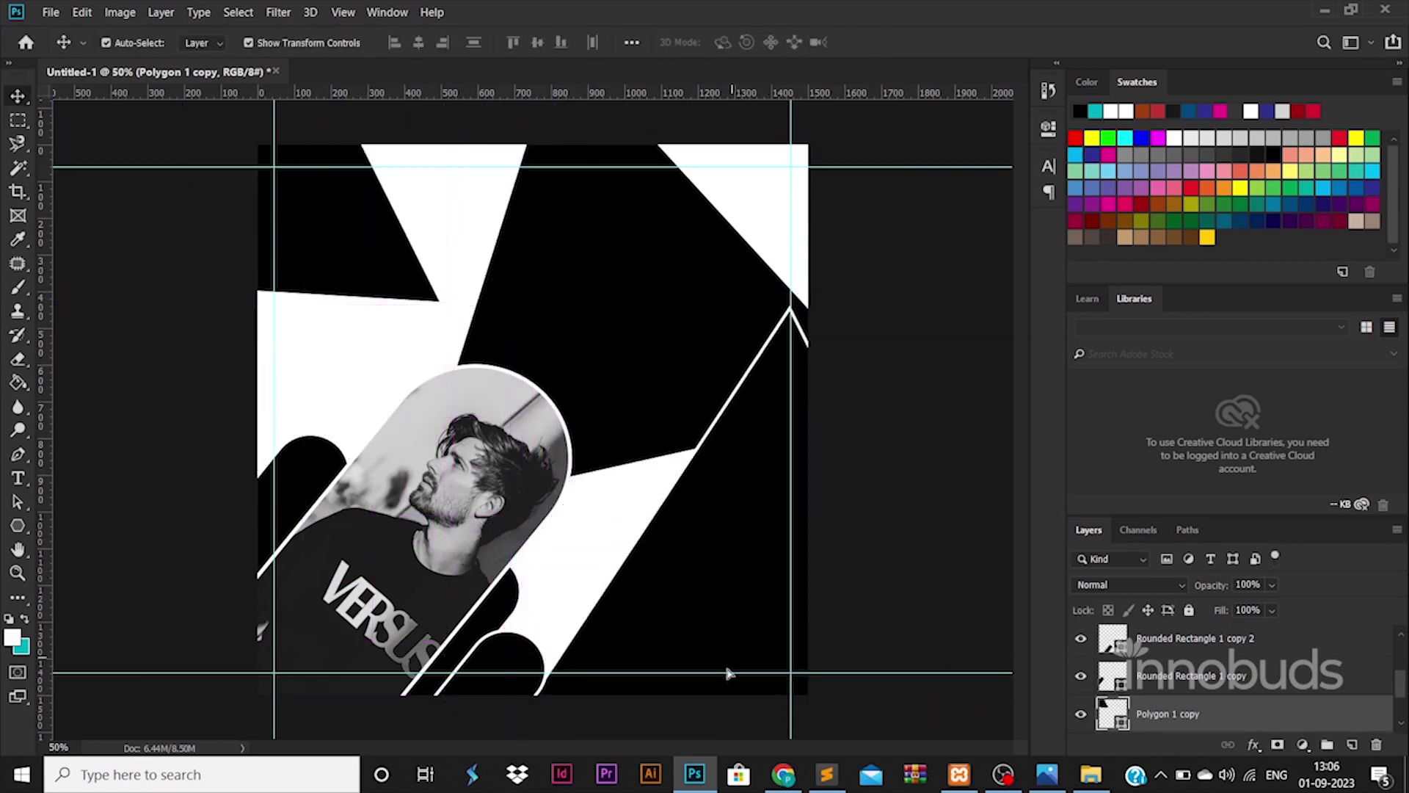
Step: Add a polygon copy at the bottom right, rotated about 28°, and nudge the bottom pill
{"action": "left_click_drag", "start_coordinate": [677, 568], "coordinate": [711, 630]}
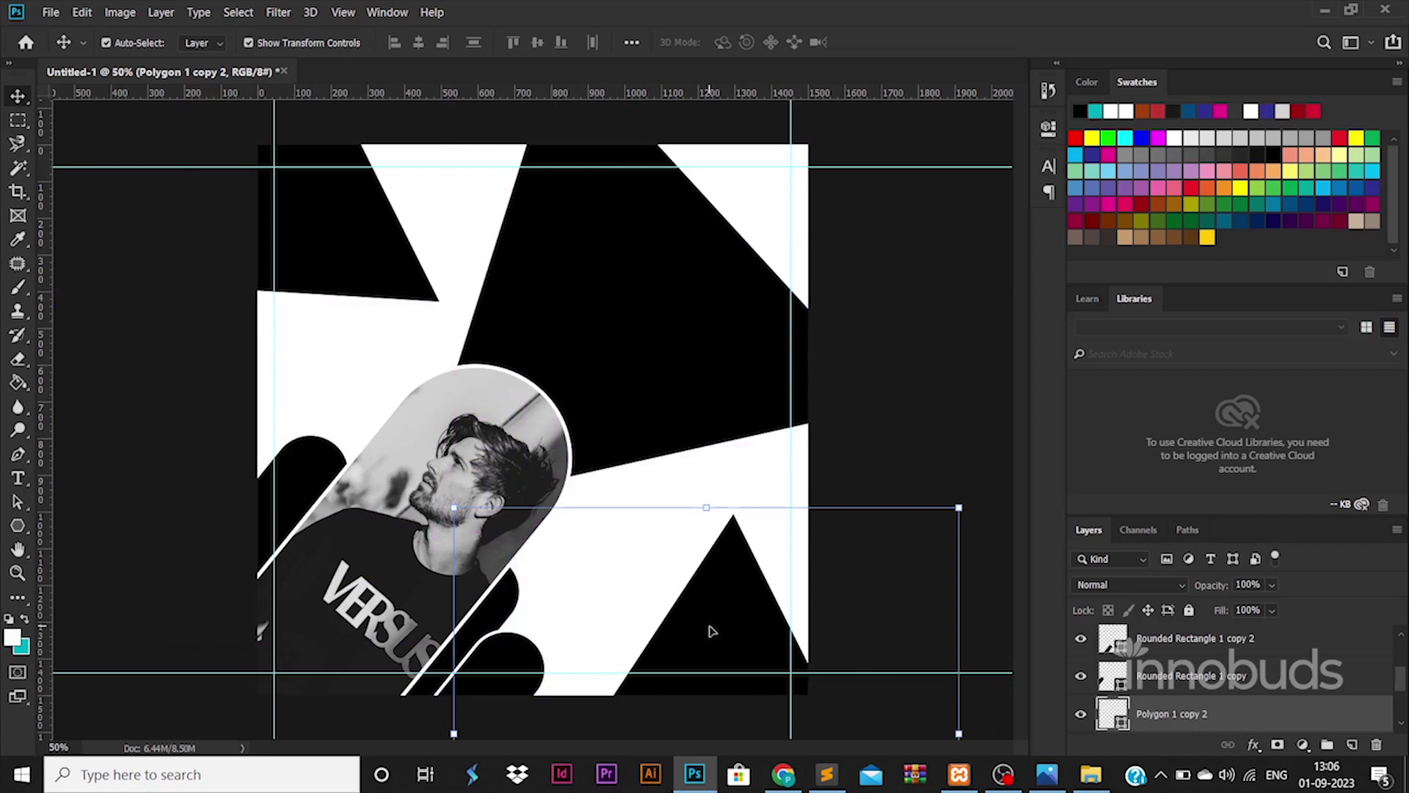
{"action": "left_click_drag", "start_coordinate": [811, 494], "coordinate": [935, 598]}
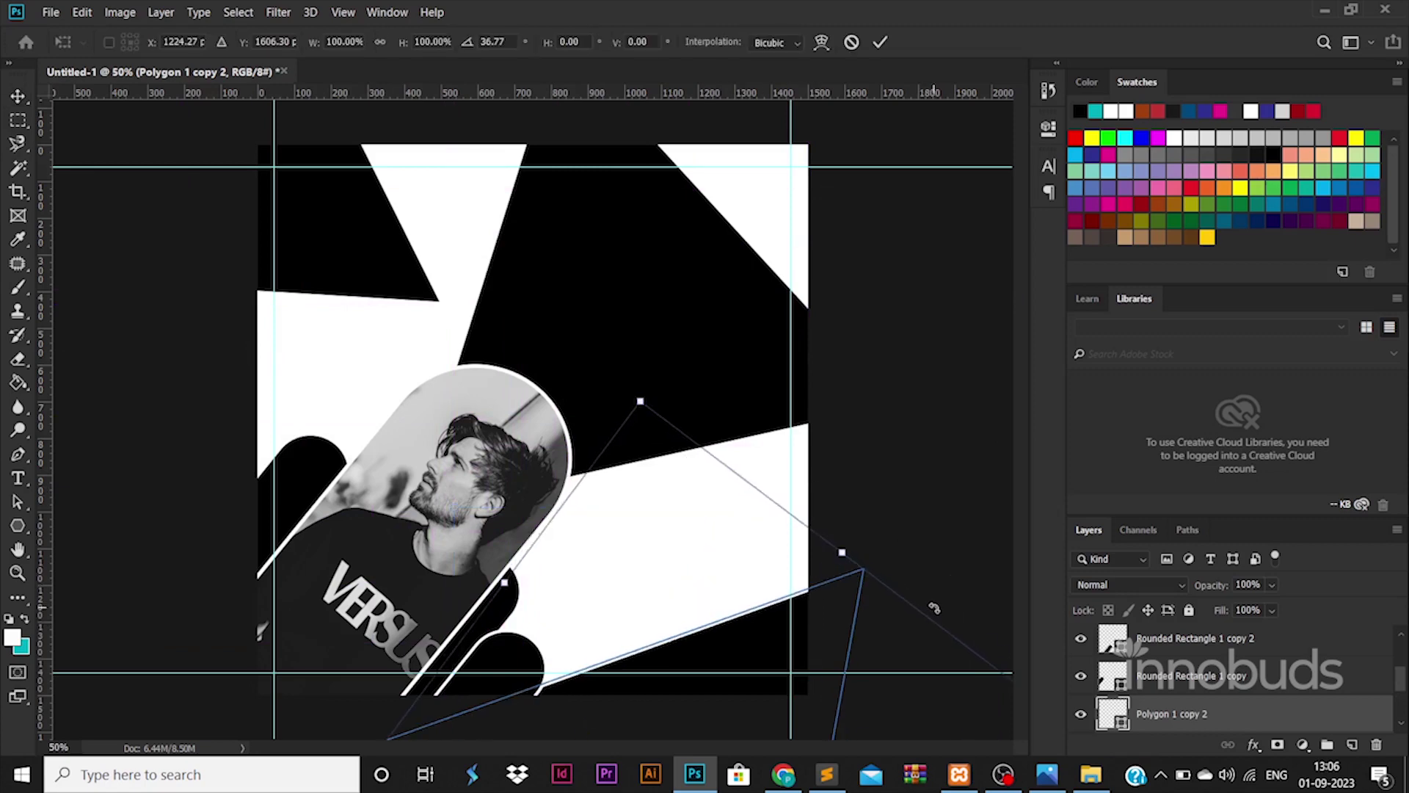
{"action": "left_click_drag", "start_coordinate": [742, 531], "coordinate": [756, 580]}
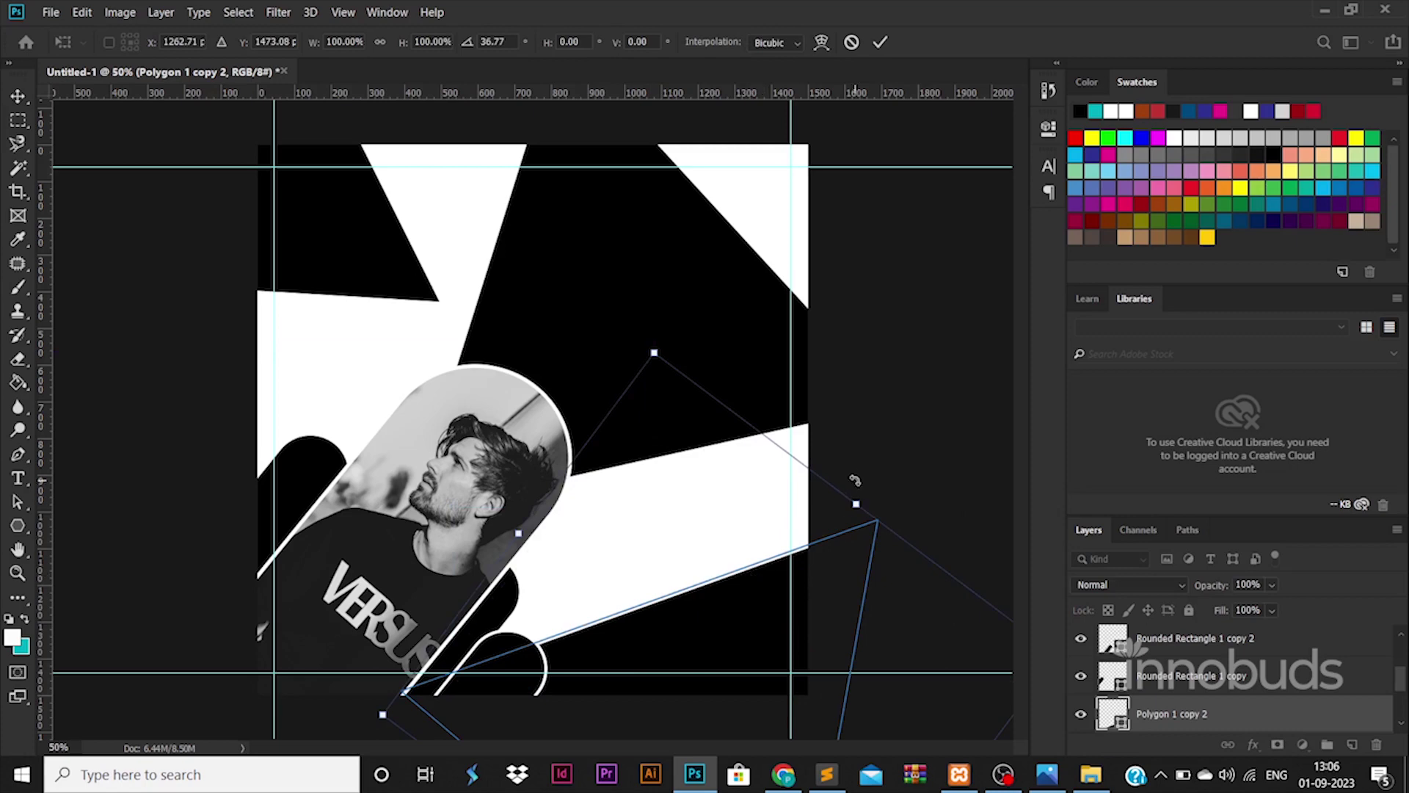
{"action": "left_click_drag", "start_coordinate": [855, 480], "coordinate": [837, 460]}
{"action": "left_click_drag", "start_coordinate": [711, 585], "coordinate": [723, 584]}
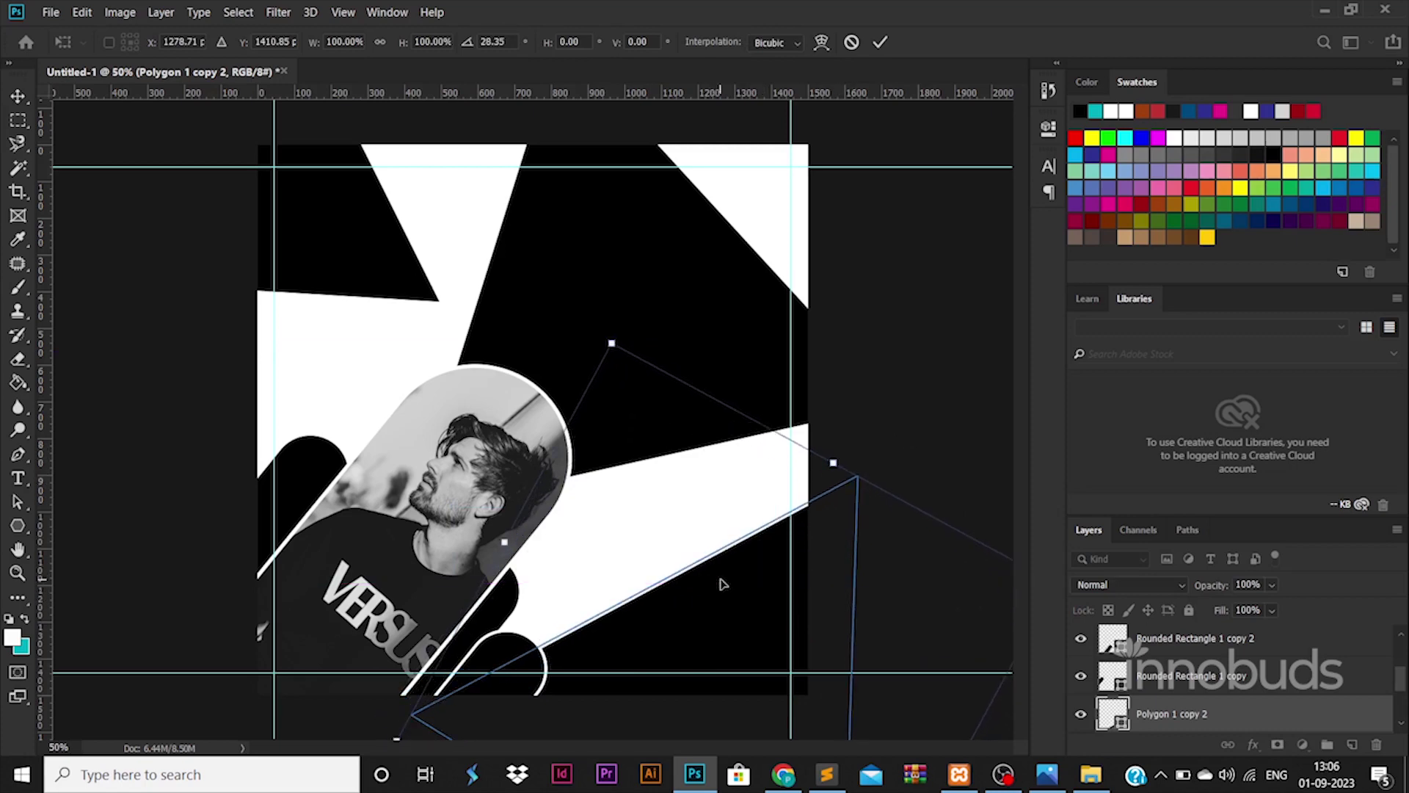
{"action": "key", "text": "Return"}
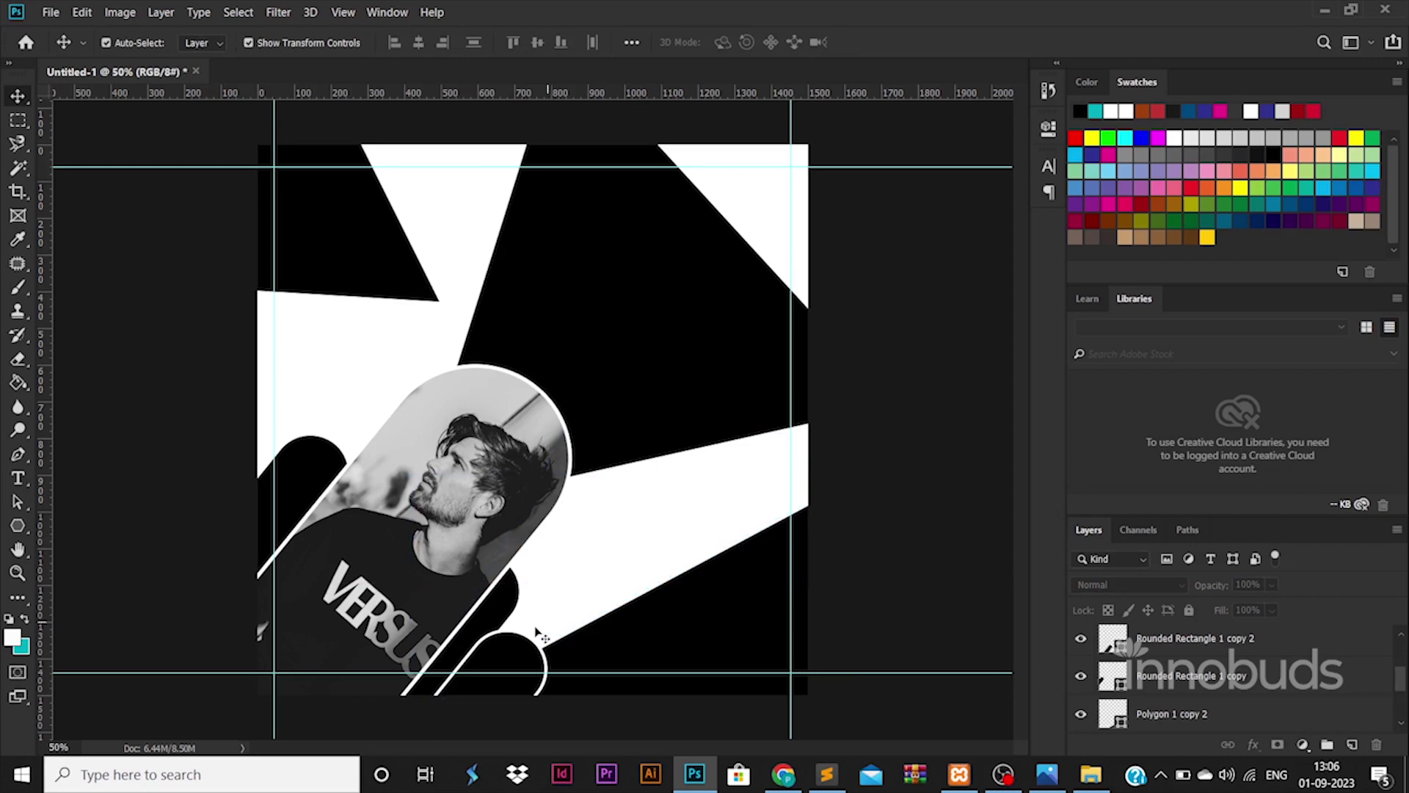
{"action": "left_click_drag", "start_coordinate": [540, 634], "coordinate": [547, 631]}
Step: Recolour the large central polygon to light grey #cdcdcd
{"action": "left_click", "coordinate": [778, 506]}
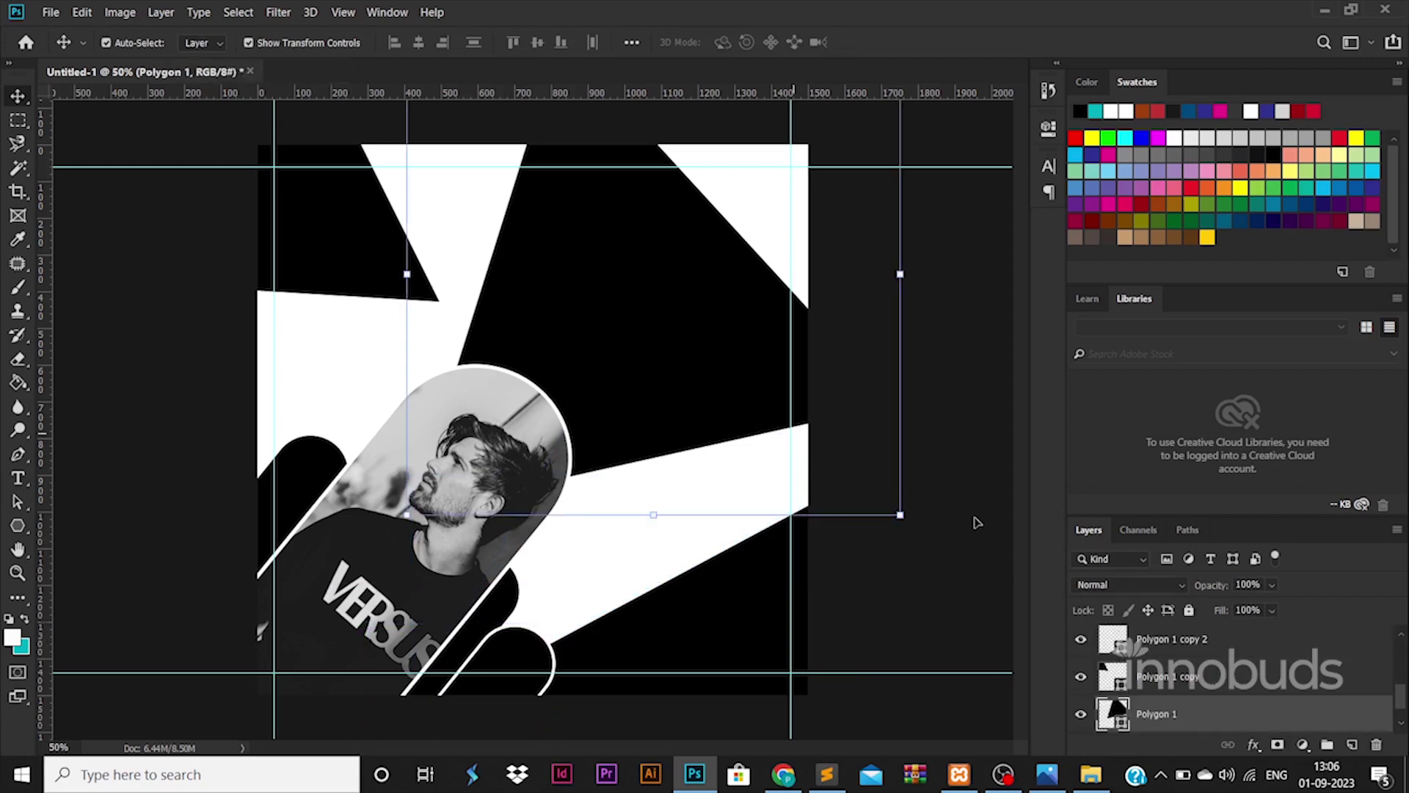
{"action": "double_click", "coordinate": [1117, 715]}
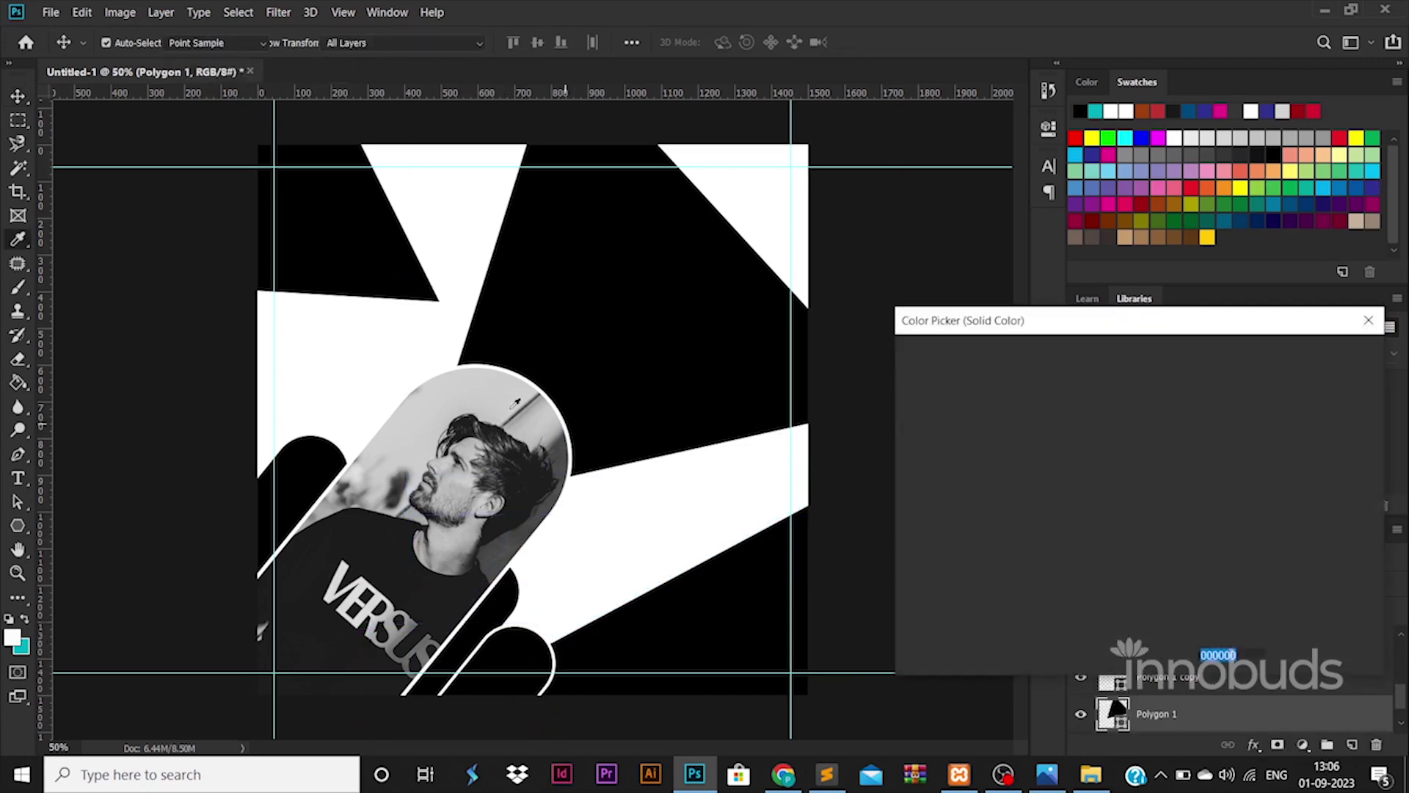
{"action": "left_click", "coordinate": [502, 389]}
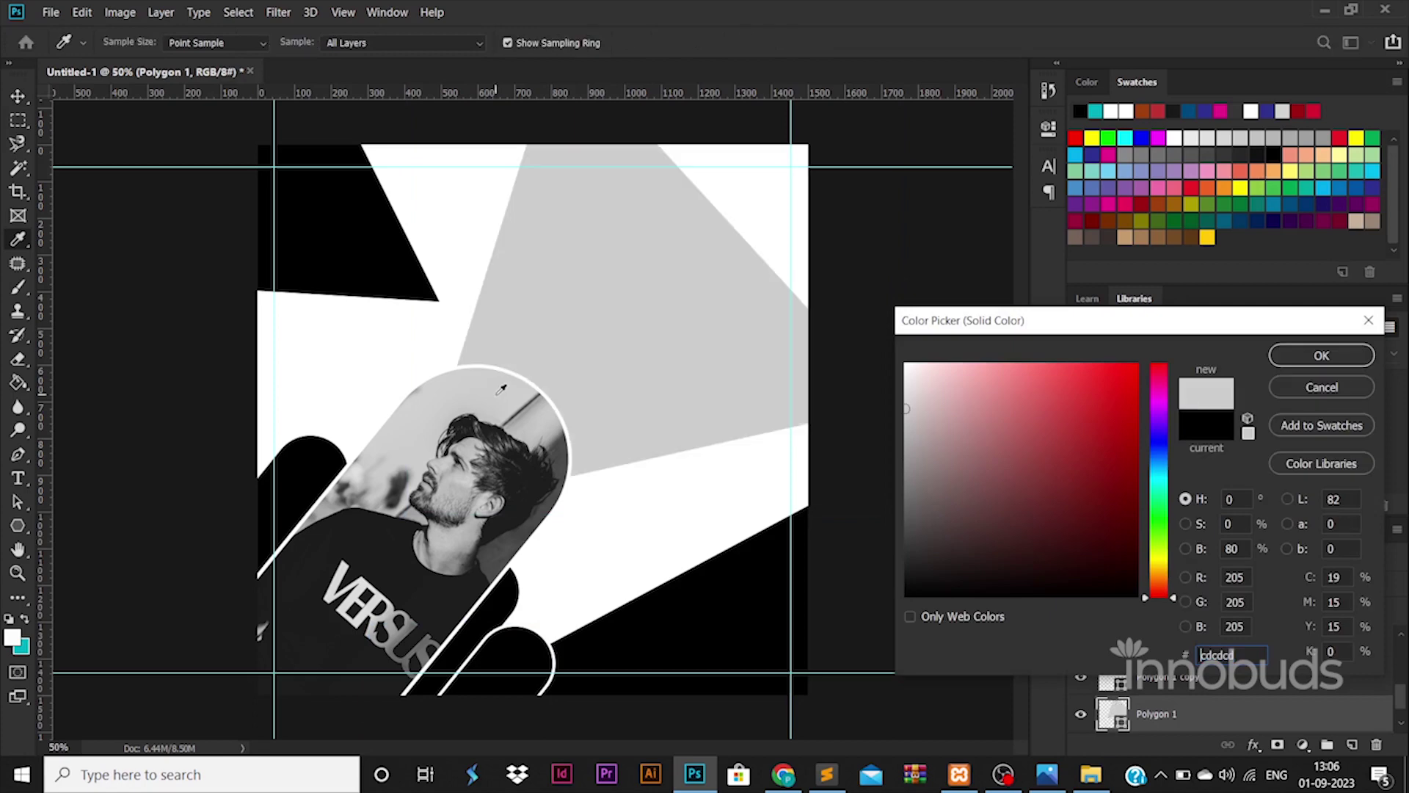
{"action": "left_click", "coordinate": [1289, 356]}
Step: Rotate the top-left black triangle and move it right and down to cover more corner
{"action": "key", "text": "v"}
{"action": "mouse_move", "coordinate": [348, 237]}
{"action": "left_mouse_down"}
{"action": "mouse_move", "coordinate": [464, 220]}
{"action": "mouse_move", "coordinate": [367, 258]}
{"action": "left_mouse_up"}
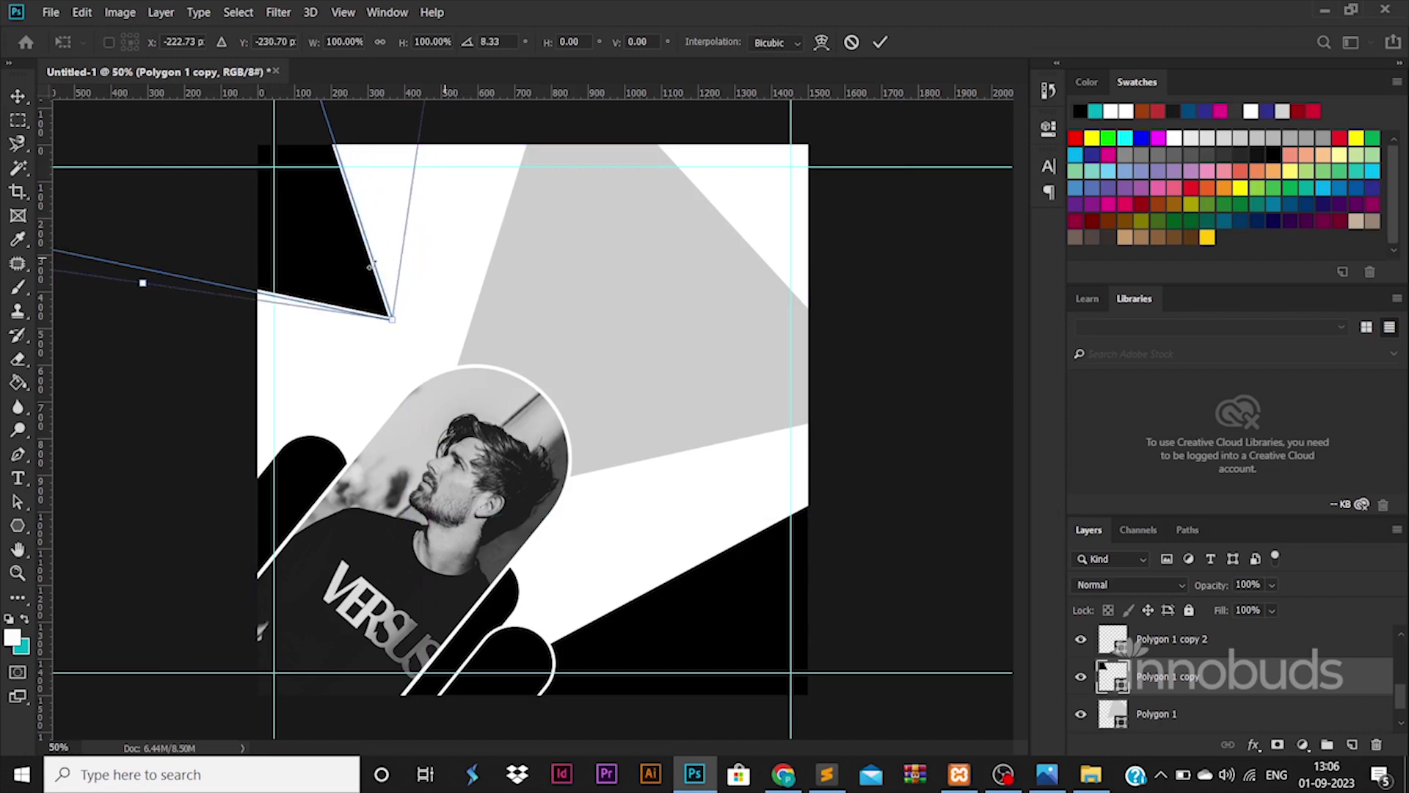
{"action": "key", "text": "Return"}
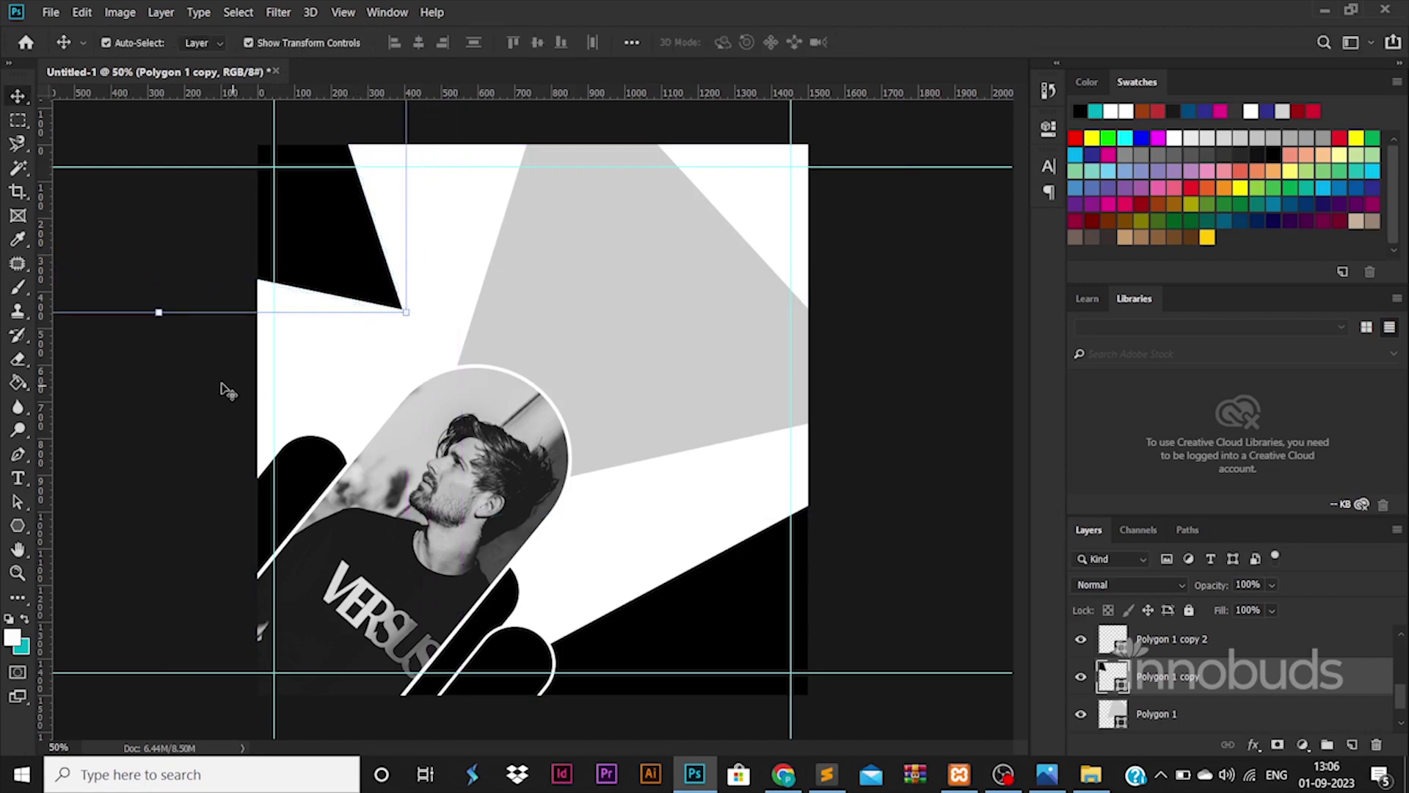
{"action": "mouse_move", "coordinate": [361, 239]}
{"action": "left_mouse_down"}
{"action": "mouse_move", "coordinate": [383, 253]}
{"action": "mouse_move", "coordinate": [317, 155]}
{"action": "mouse_move", "coordinate": [321, 258]}
{"action": "mouse_move", "coordinate": [341, 275]}
{"action": "left_mouse_up"}
Step: Commit the corner shape and type 'LOGO' near the top left
{"action": "key", "text": "Return"}
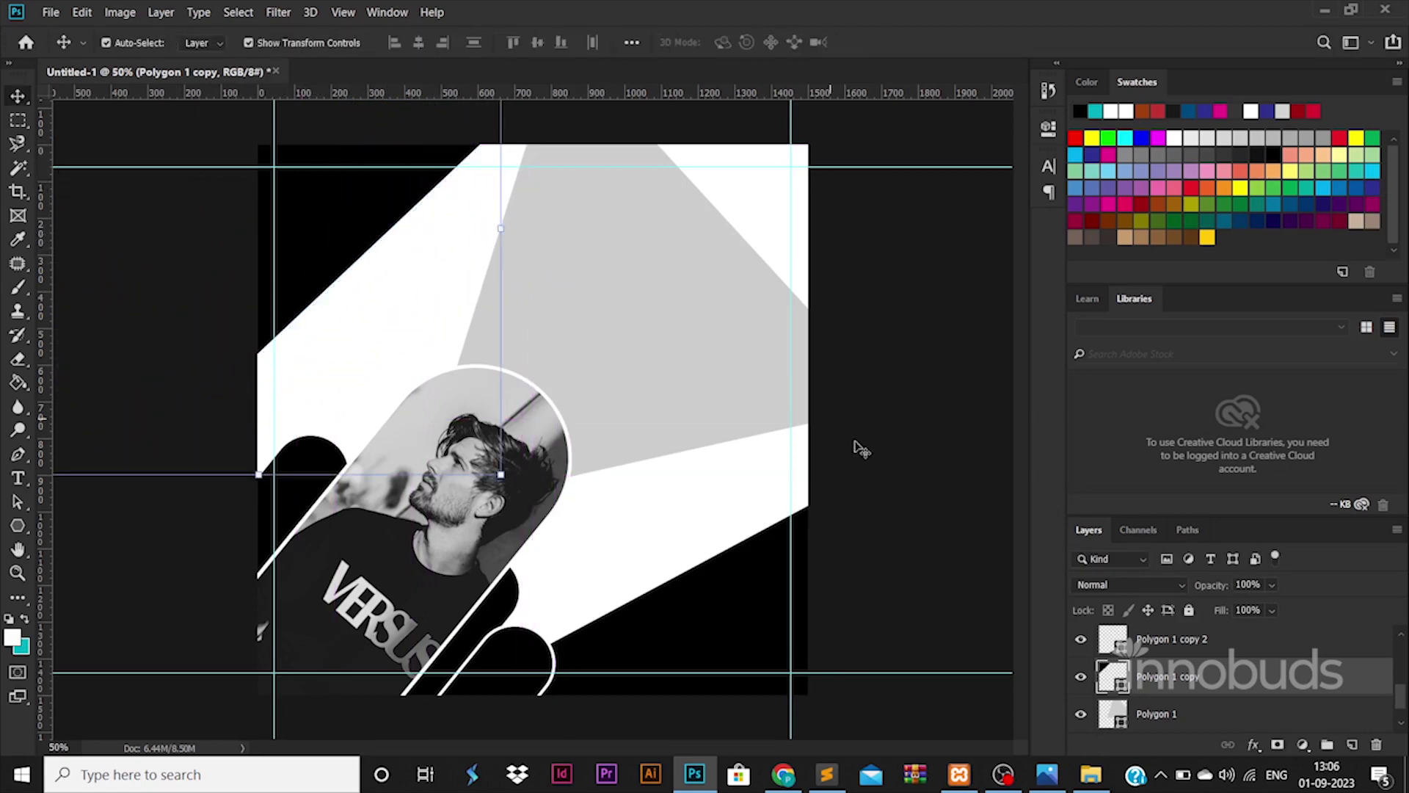
{"action": "left_click", "coordinate": [860, 450]}
{"action": "left_click", "coordinate": [17, 478]}
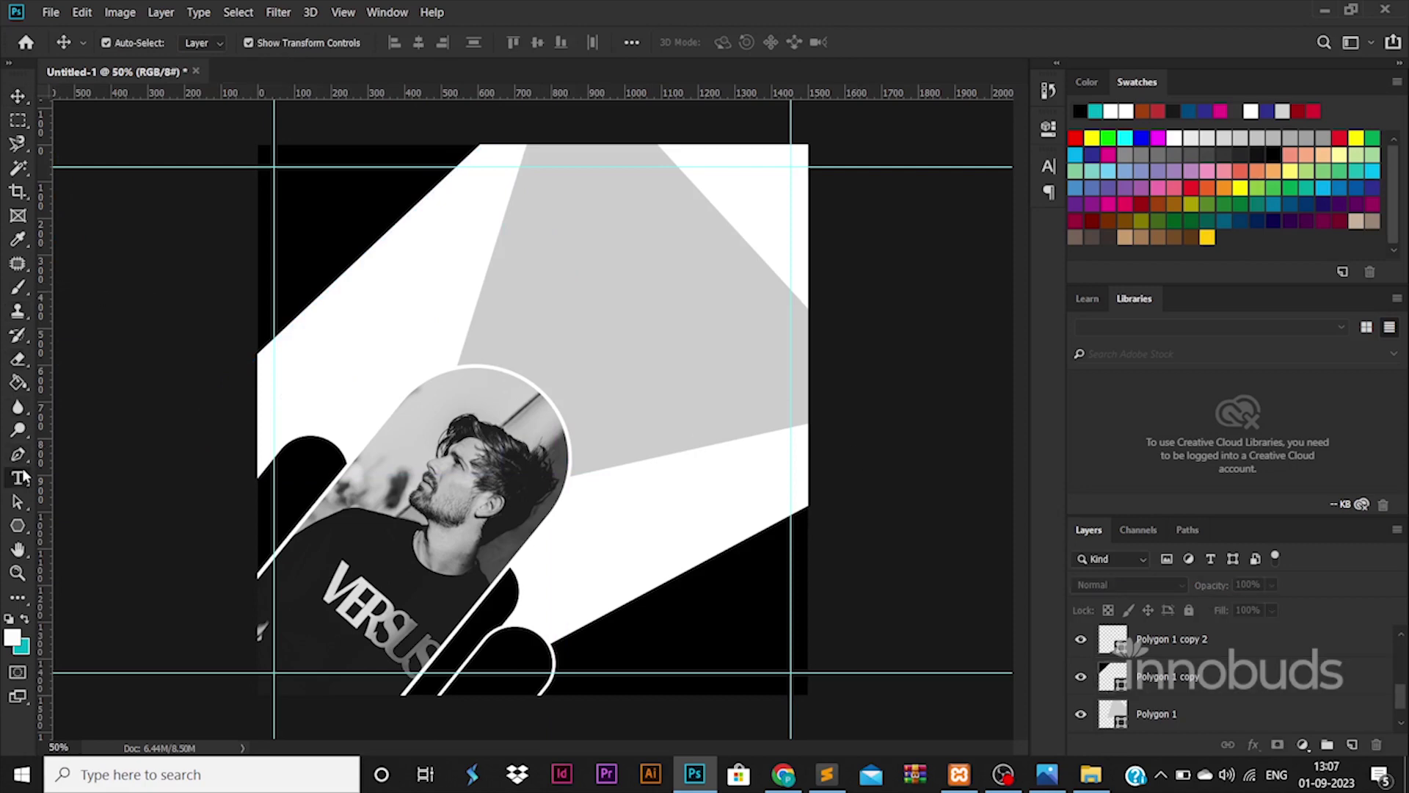
{"action": "left_click", "coordinate": [303, 258]}
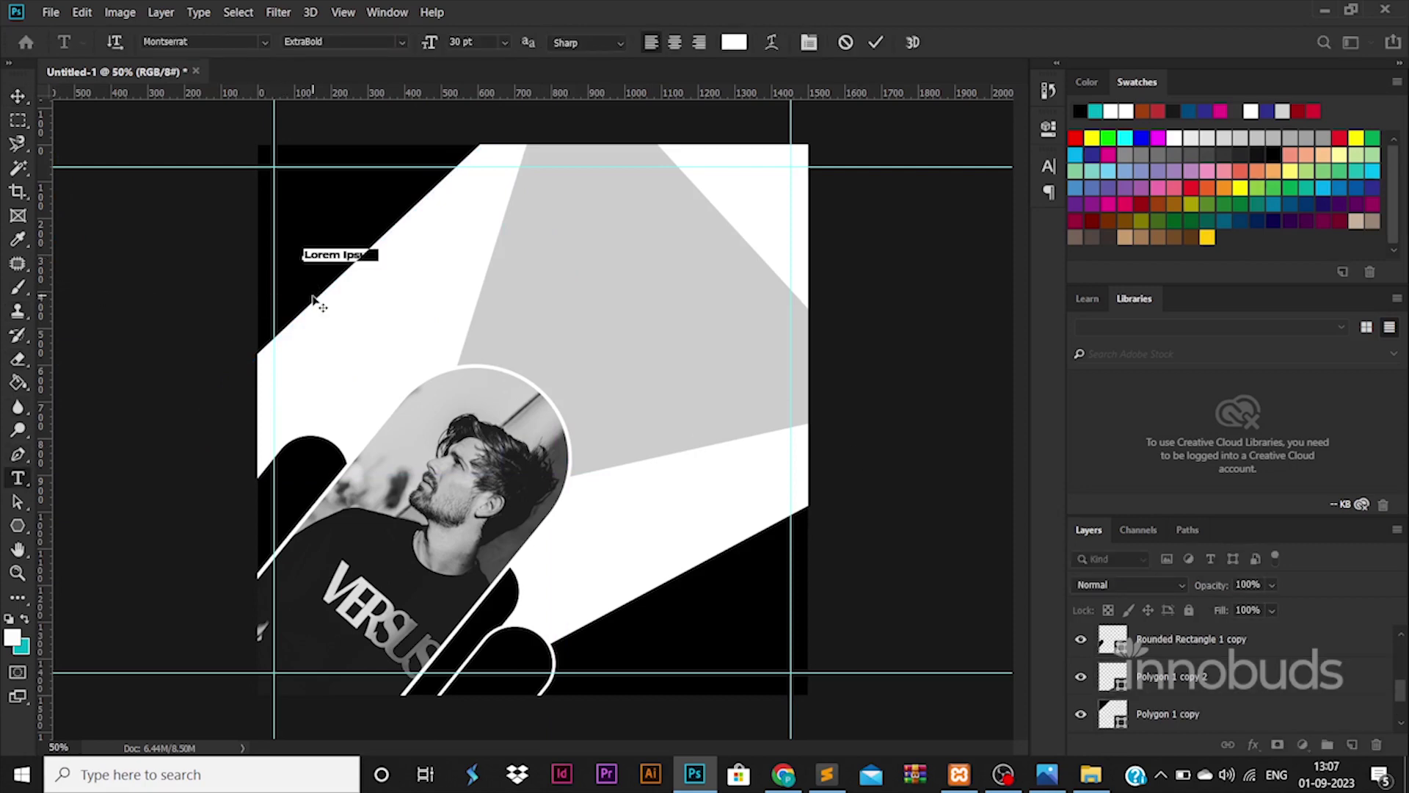
{"action": "type", "text": "LOGO"}
Step: Enlarge the LOGO text and commit it in the top-left corner
{"action": "left_click", "coordinate": [19, 98]}
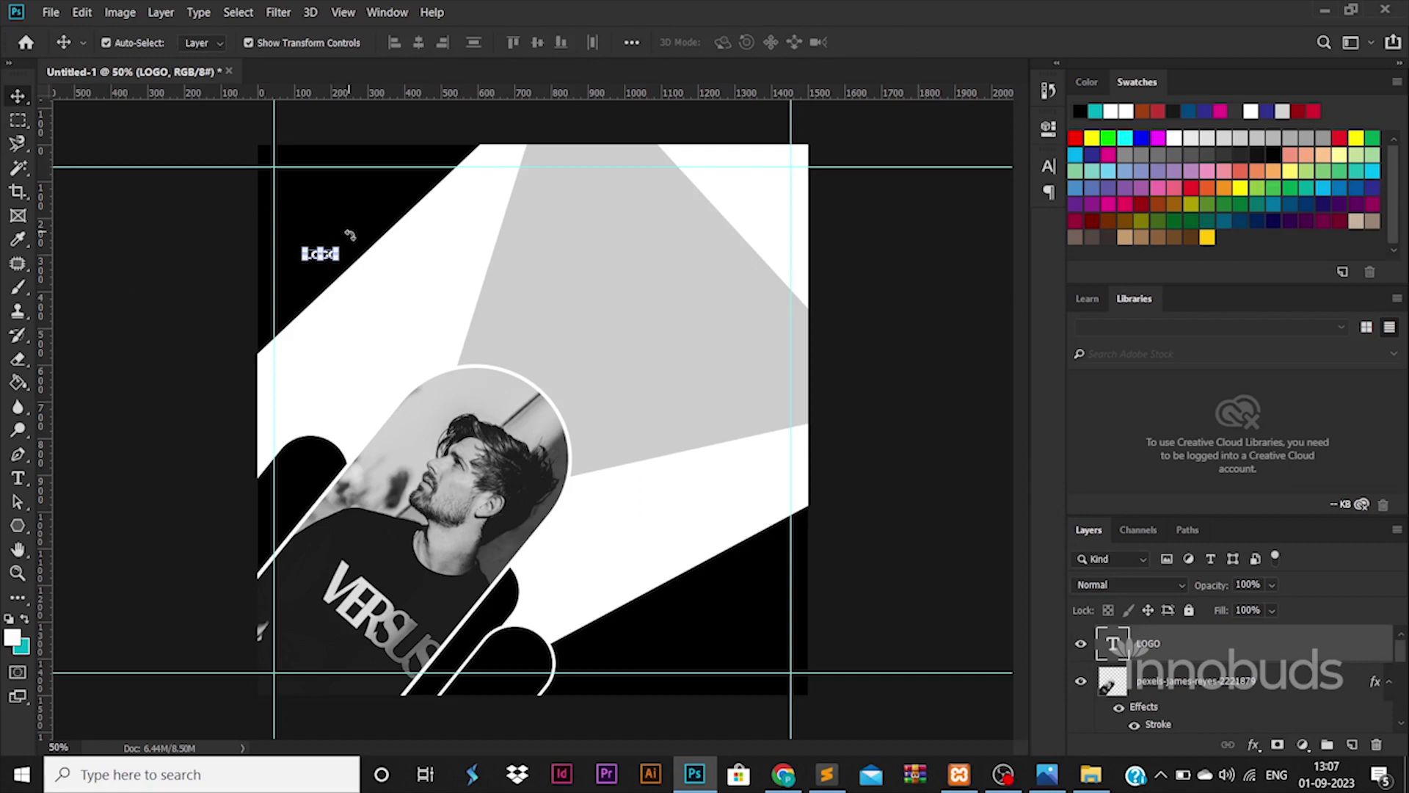
{"action": "mouse_move", "coordinate": [339, 249]}
{"action": "left_mouse_down"}
{"action": "mouse_move", "coordinate": [396, 229]}
{"action": "mouse_move", "coordinate": [396, 168]}
{"action": "left_mouse_up"}
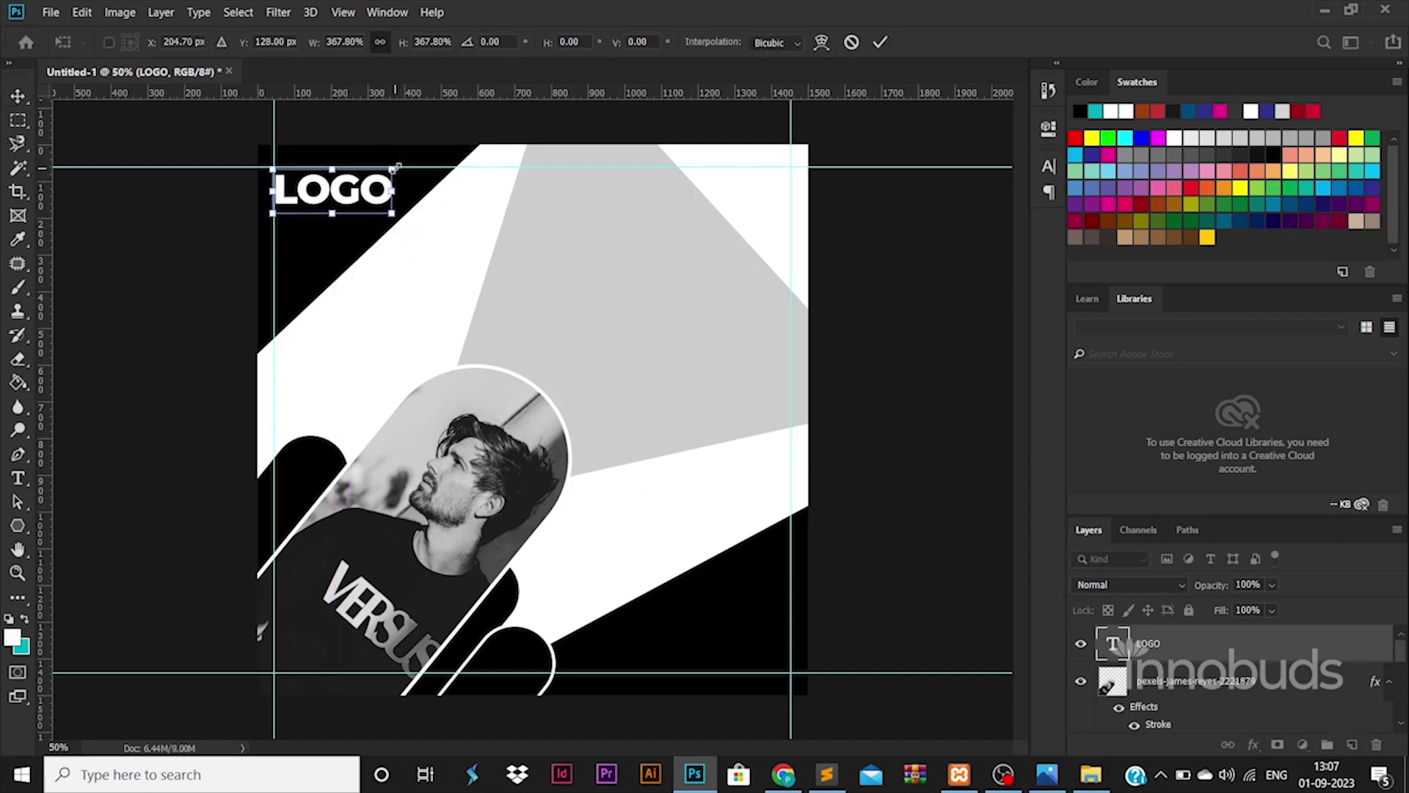
{"action": "key", "text": "Return"}
{"action": "key", "text": "Up"}
{"action": "key", "text": "Up"}
{"action": "key", "text": "Up"}
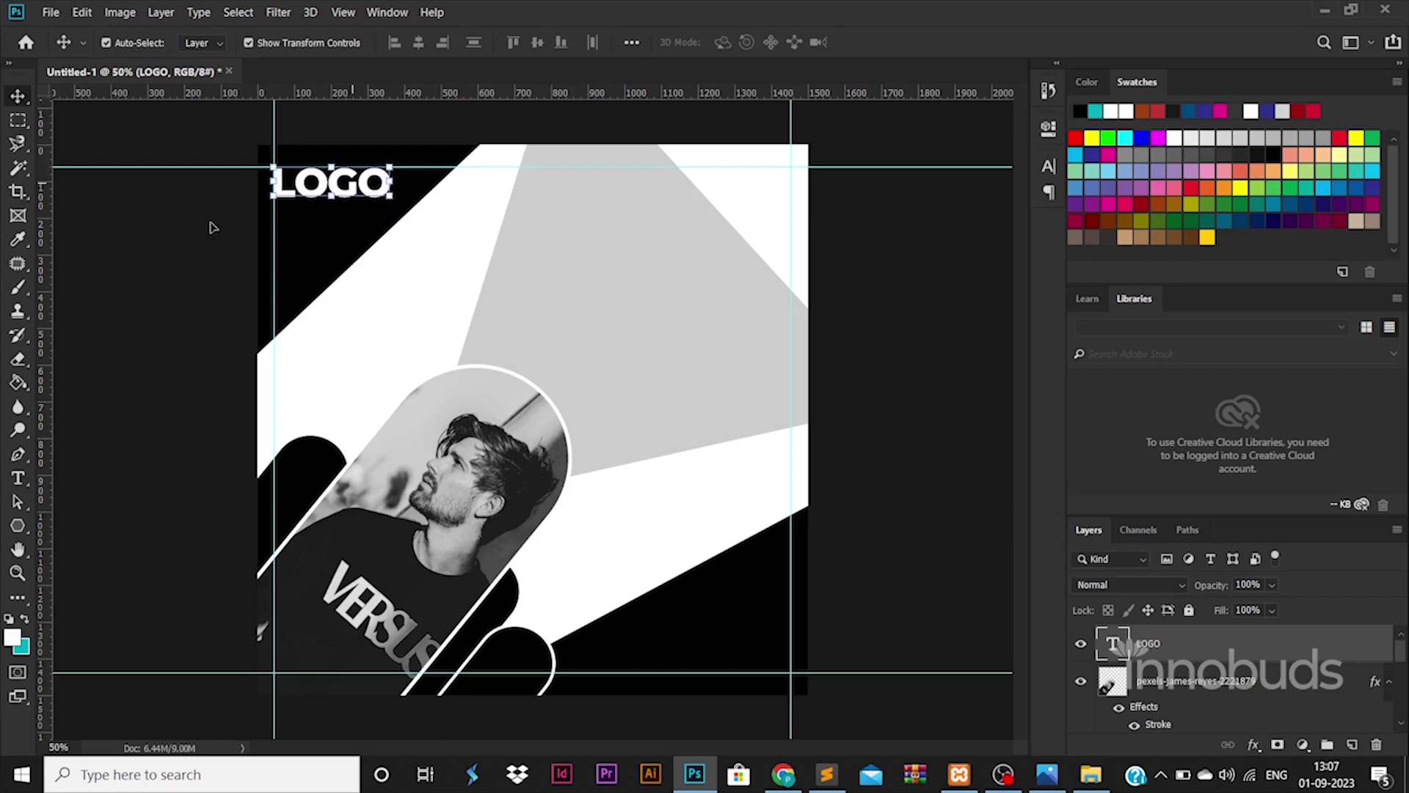
{"action": "left_click", "coordinate": [19, 478]}
{"action": "type", "text": "TRENDING FASHION SALE"}
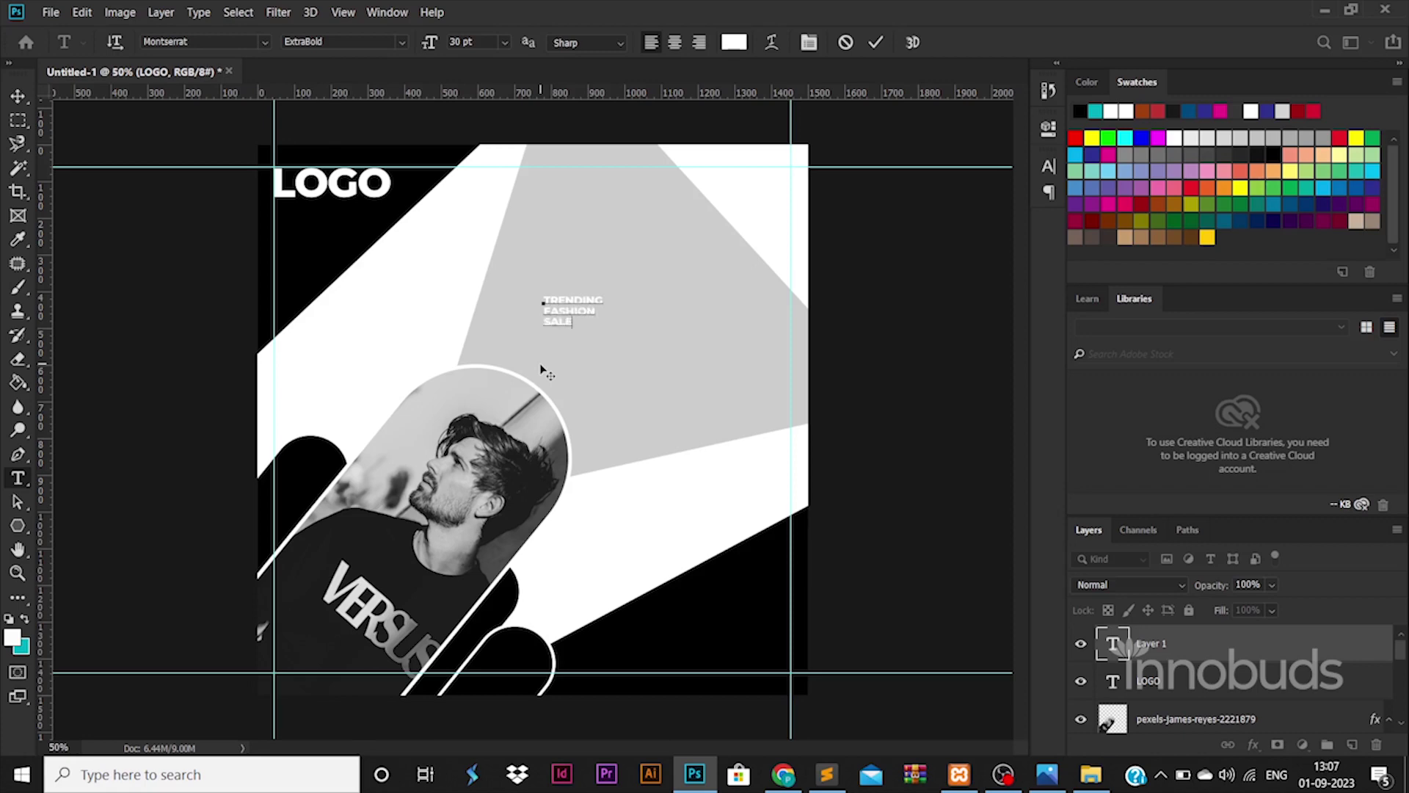
Step: Enlarge the TRENDING FASHION SALE headline and colour it black
{"action": "left_click", "coordinate": [18, 96]}
{"action": "mouse_move", "coordinate": [603, 295]}
{"action": "left_mouse_down"}
{"action": "mouse_move", "coordinate": [710, 232]}
{"action": "mouse_move", "coordinate": [727, 246]}
{"action": "left_mouse_up"}
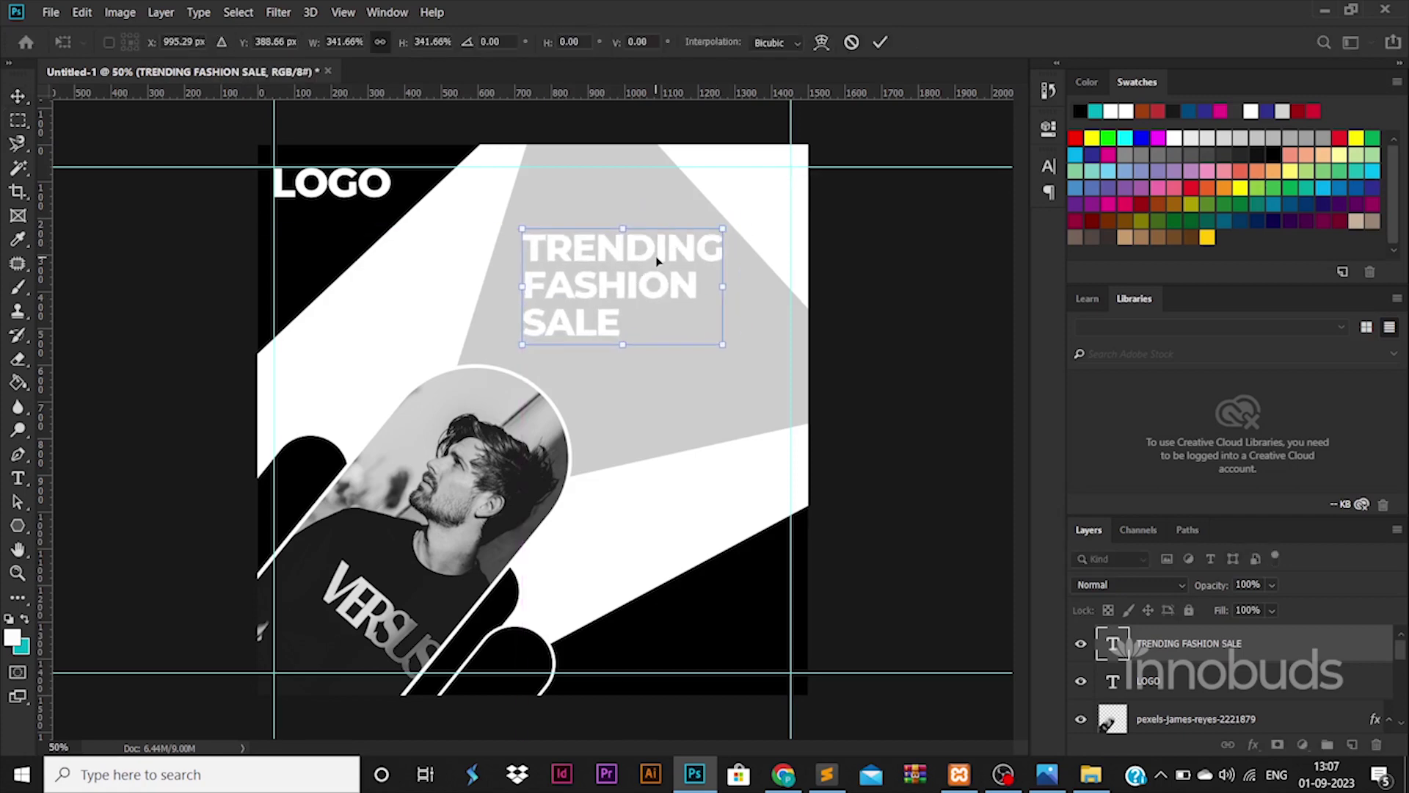
{"action": "key", "text": "Return"}
{"action": "double_click", "coordinate": [658, 261]}
{"action": "left_click", "coordinate": [734, 41]}
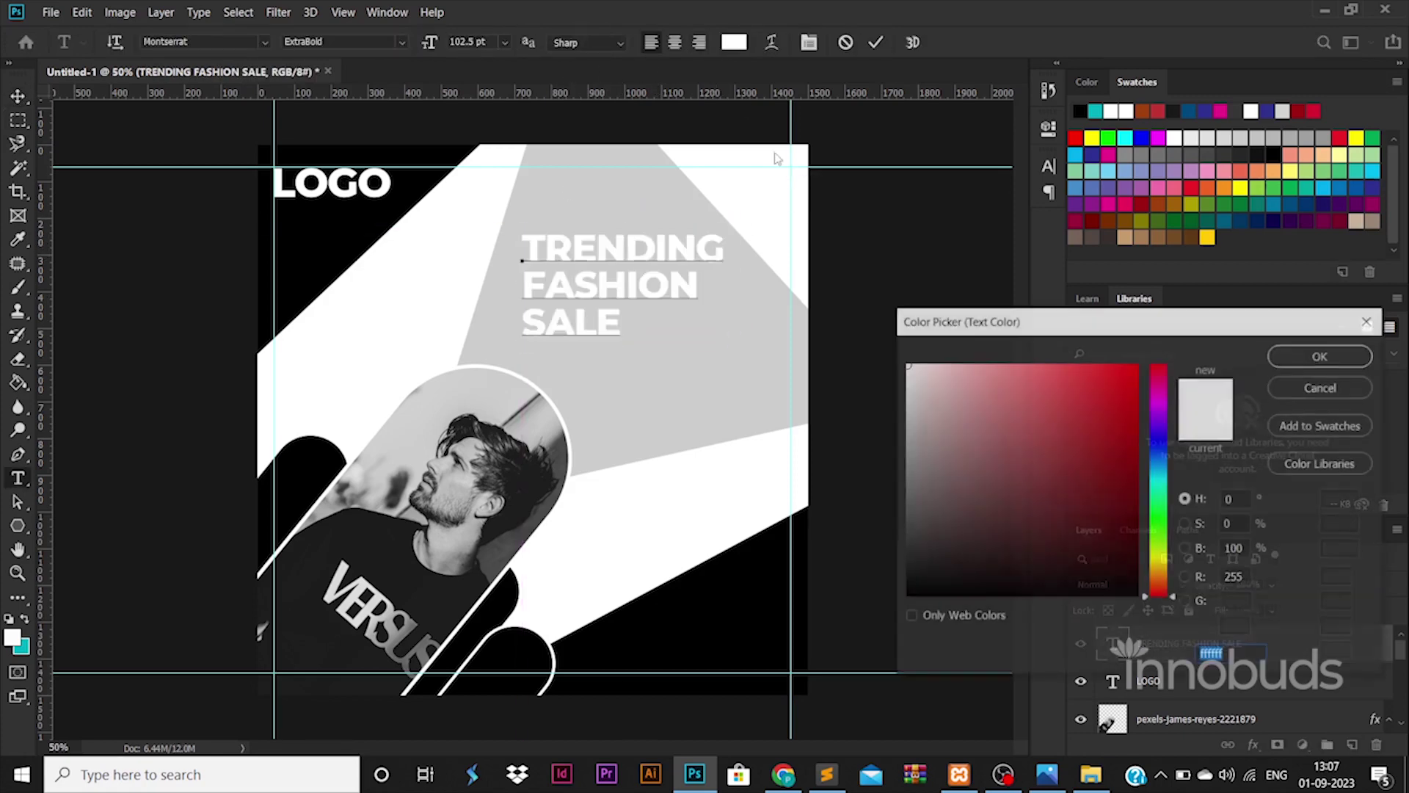
{"action": "left_click", "coordinate": [1321, 355]}
{"action": "left_click", "coordinate": [17, 96]}
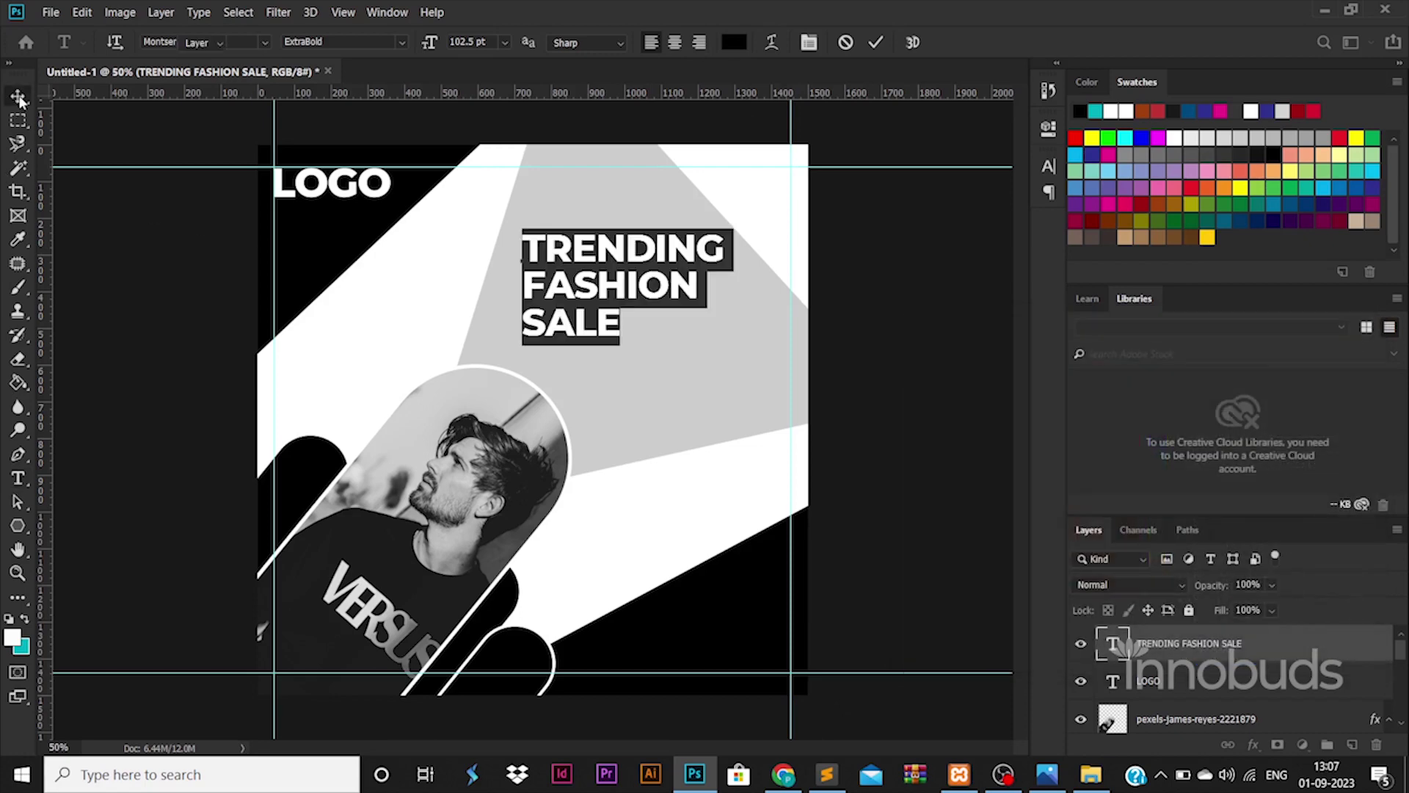
{"action": "left_click_drag", "start_coordinate": [710, 230], "coordinate": [701, 242]}
{"action": "key", "text": "ctrl+Return"}
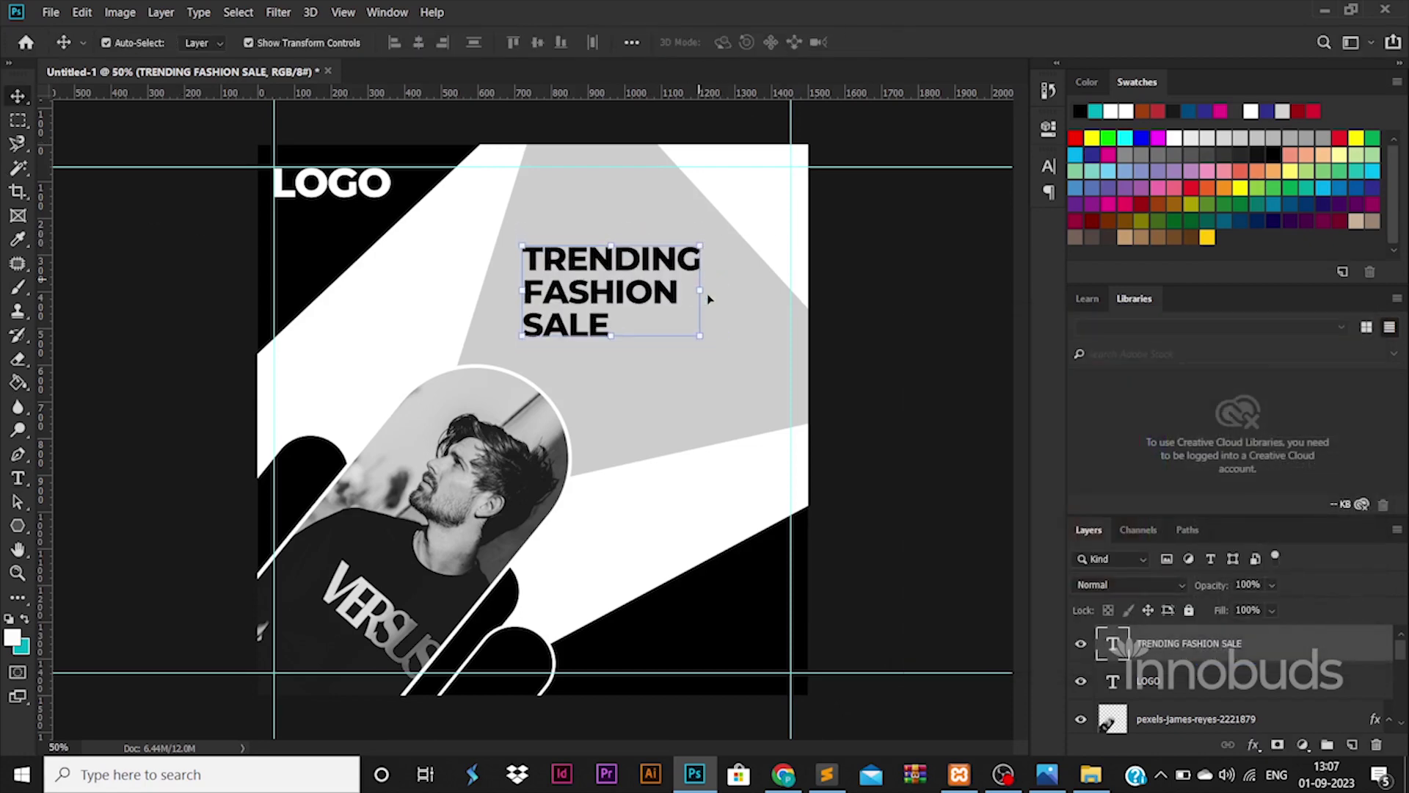
{"action": "key", "text": "ctrl+t"}
{"action": "key", "text": "Return"}
Step: Recolour the grey Polygon 1 wedge to very light grey #ecebeb
{"action": "left_click", "coordinate": [748, 362]}
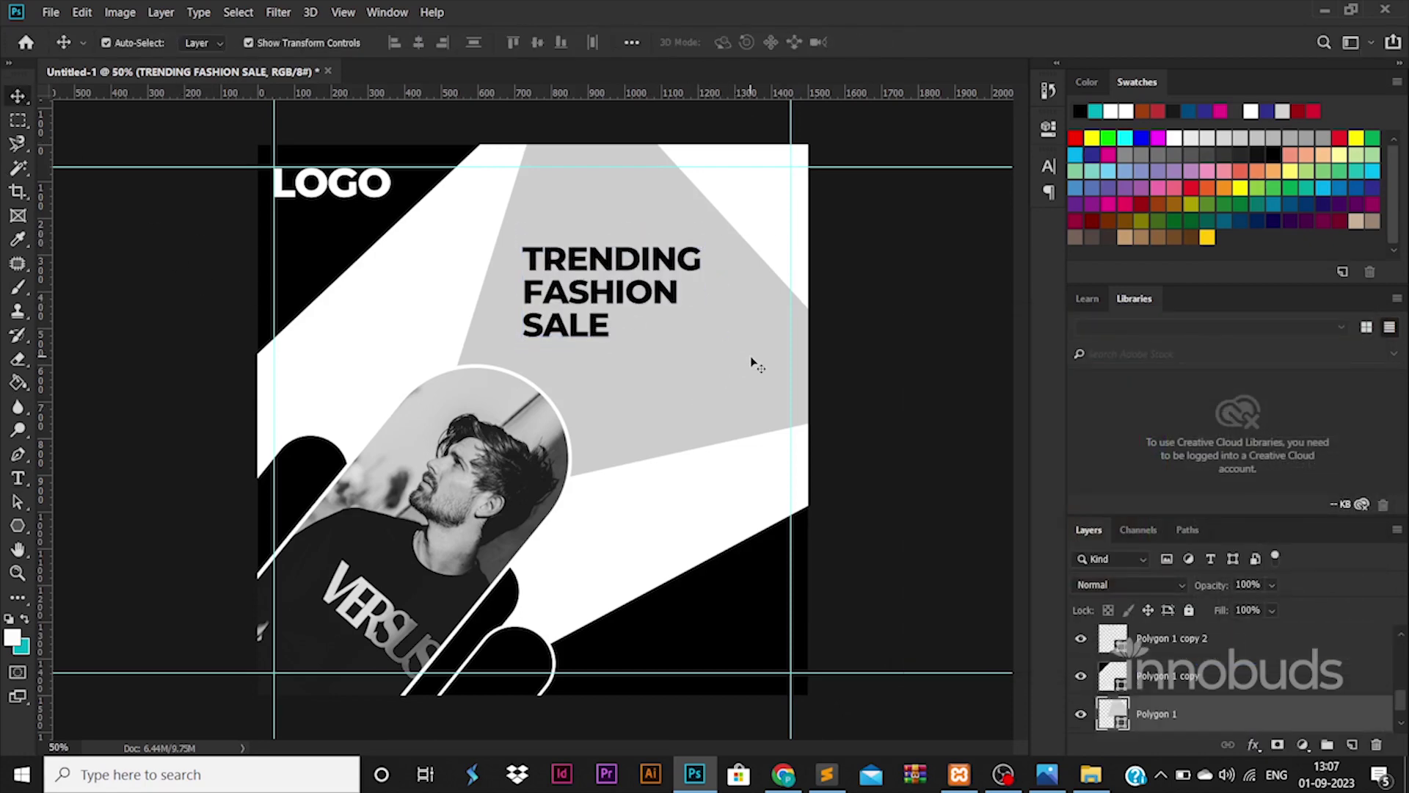
{"action": "double_click", "coordinate": [1120, 725]}
{"action": "left_click", "coordinate": [925, 395]}
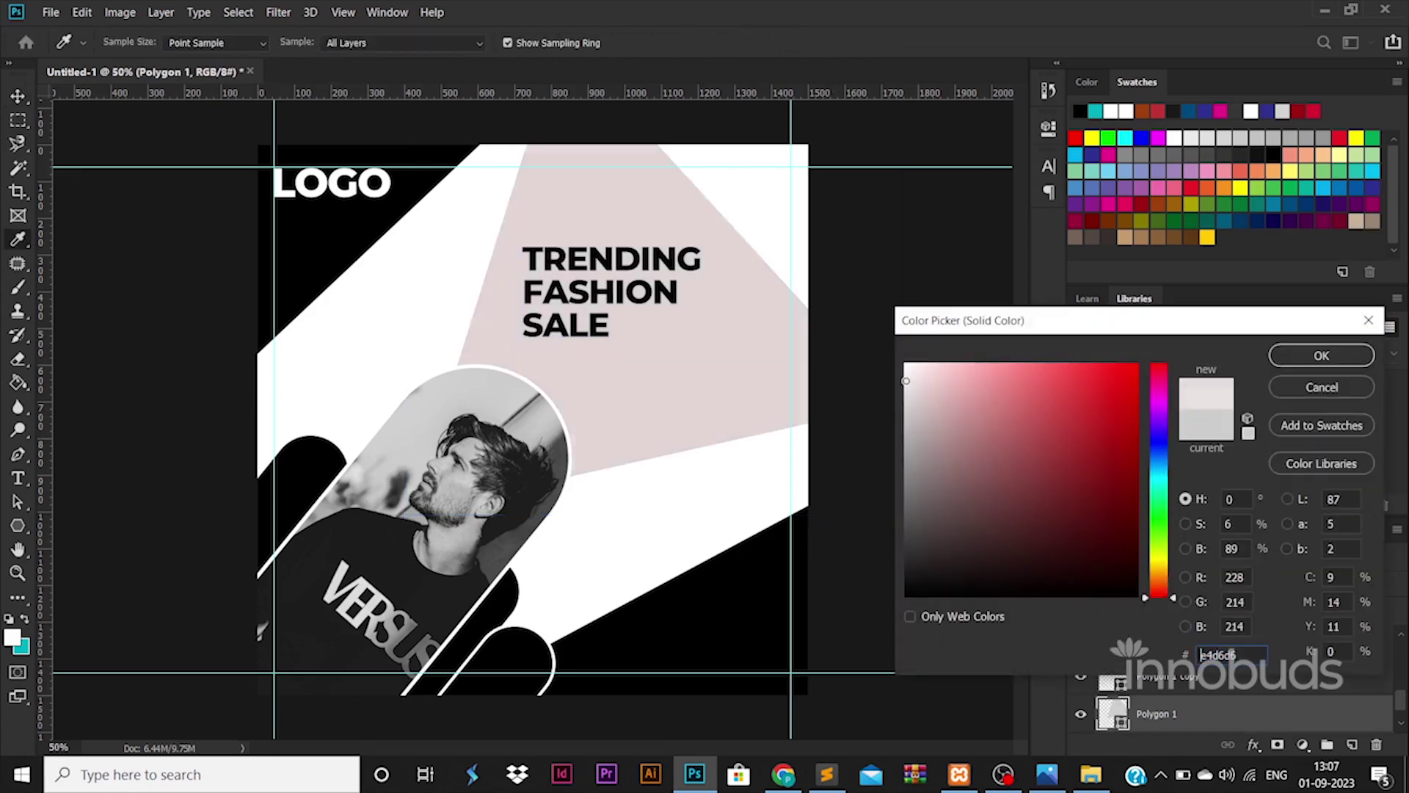
{"action": "left_click", "coordinate": [1343, 360]}
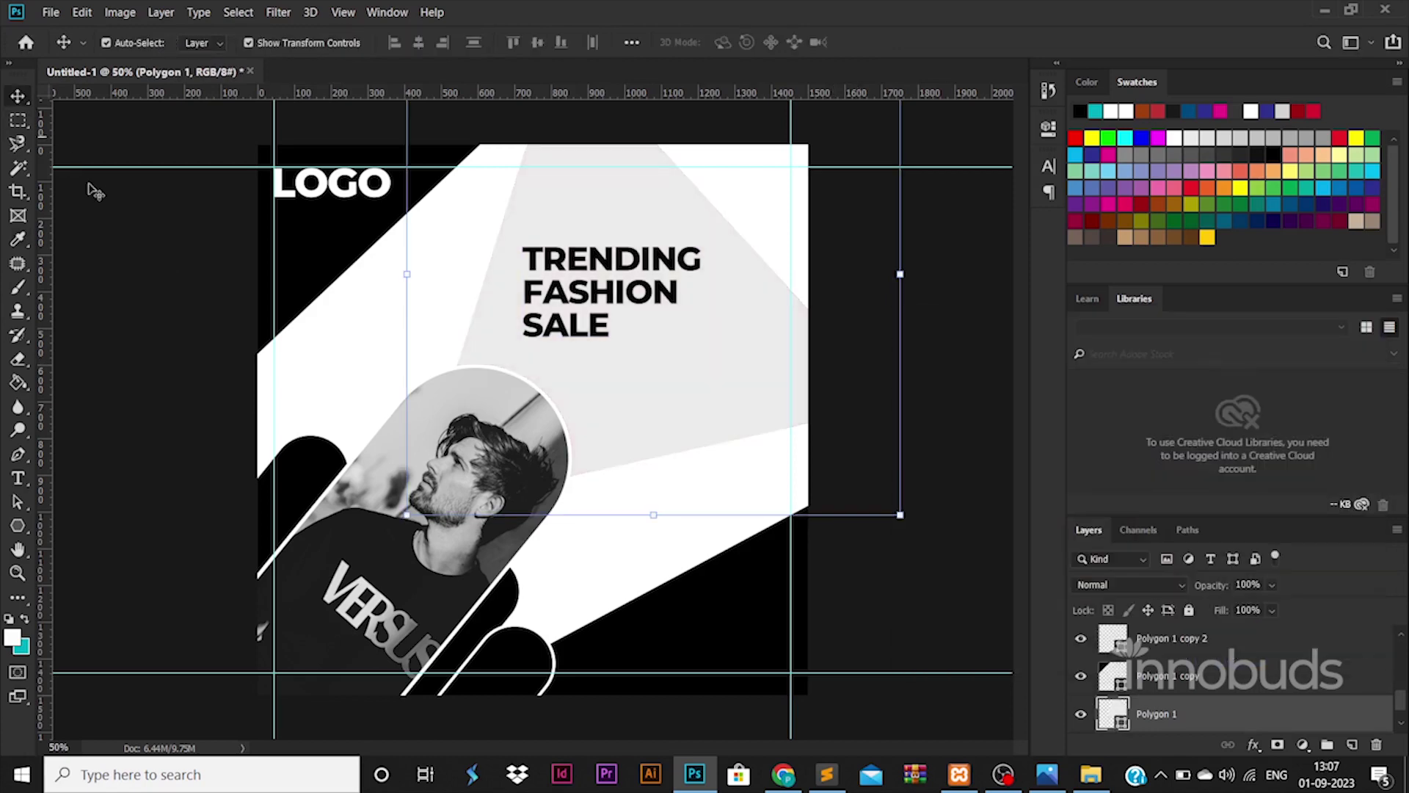
{"action": "left_click", "coordinate": [187, 289]}
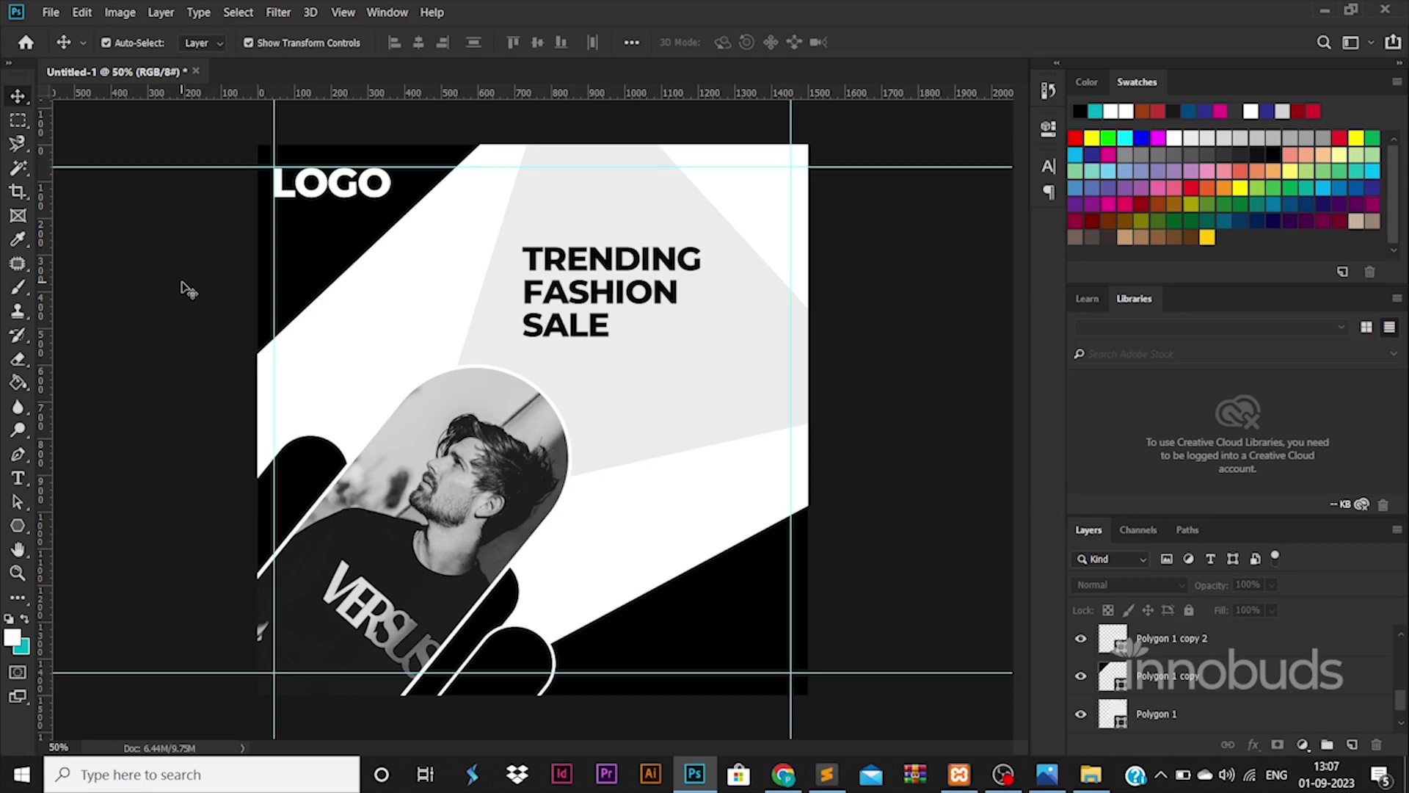
Step: Draw a rounded-rectangle pill under SALE, aligned with the headline's left edge
{"action": "left_click", "coordinate": [22, 527]}
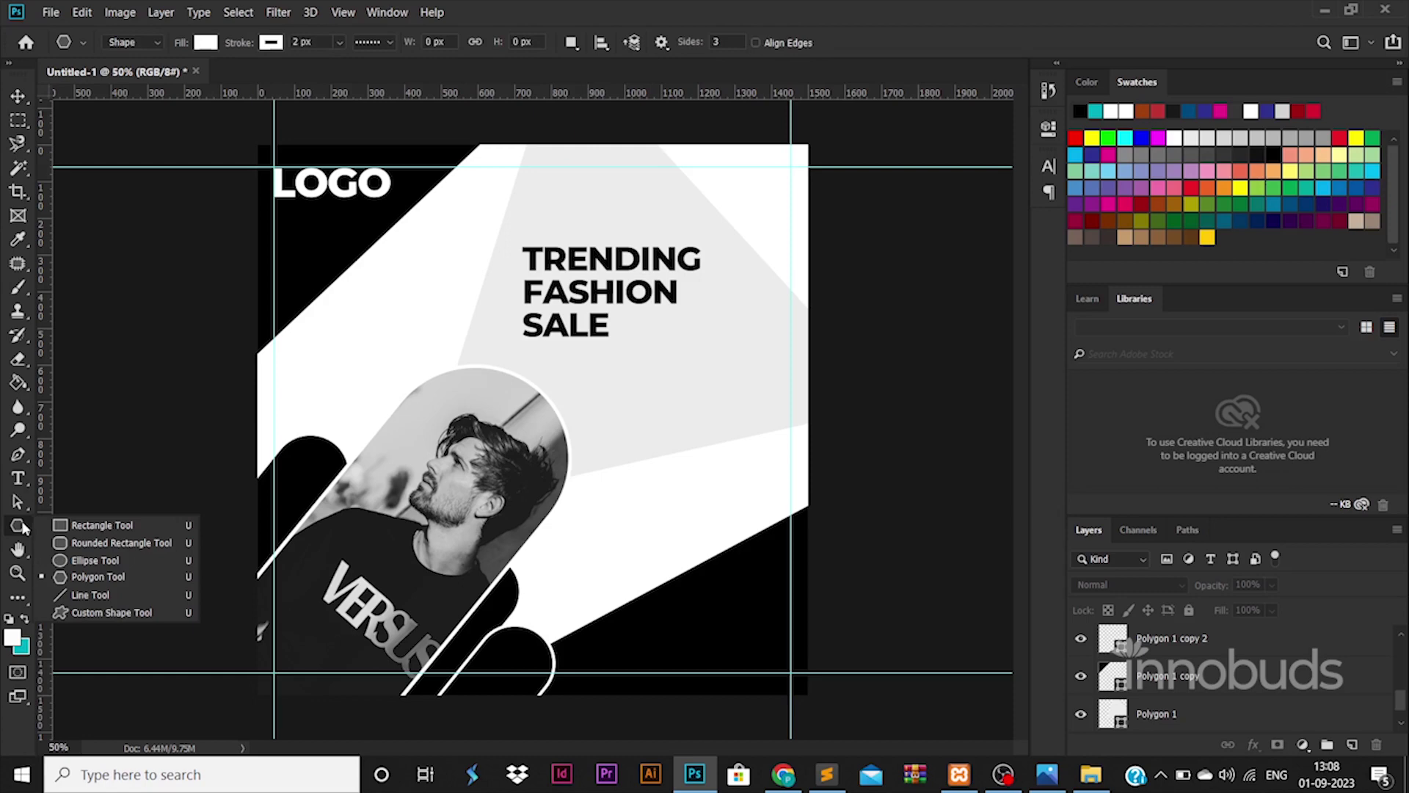
{"action": "left_click", "coordinate": [96, 538]}
{"action": "left_click_drag", "start_coordinate": [617, 359], "coordinate": [698, 377]}
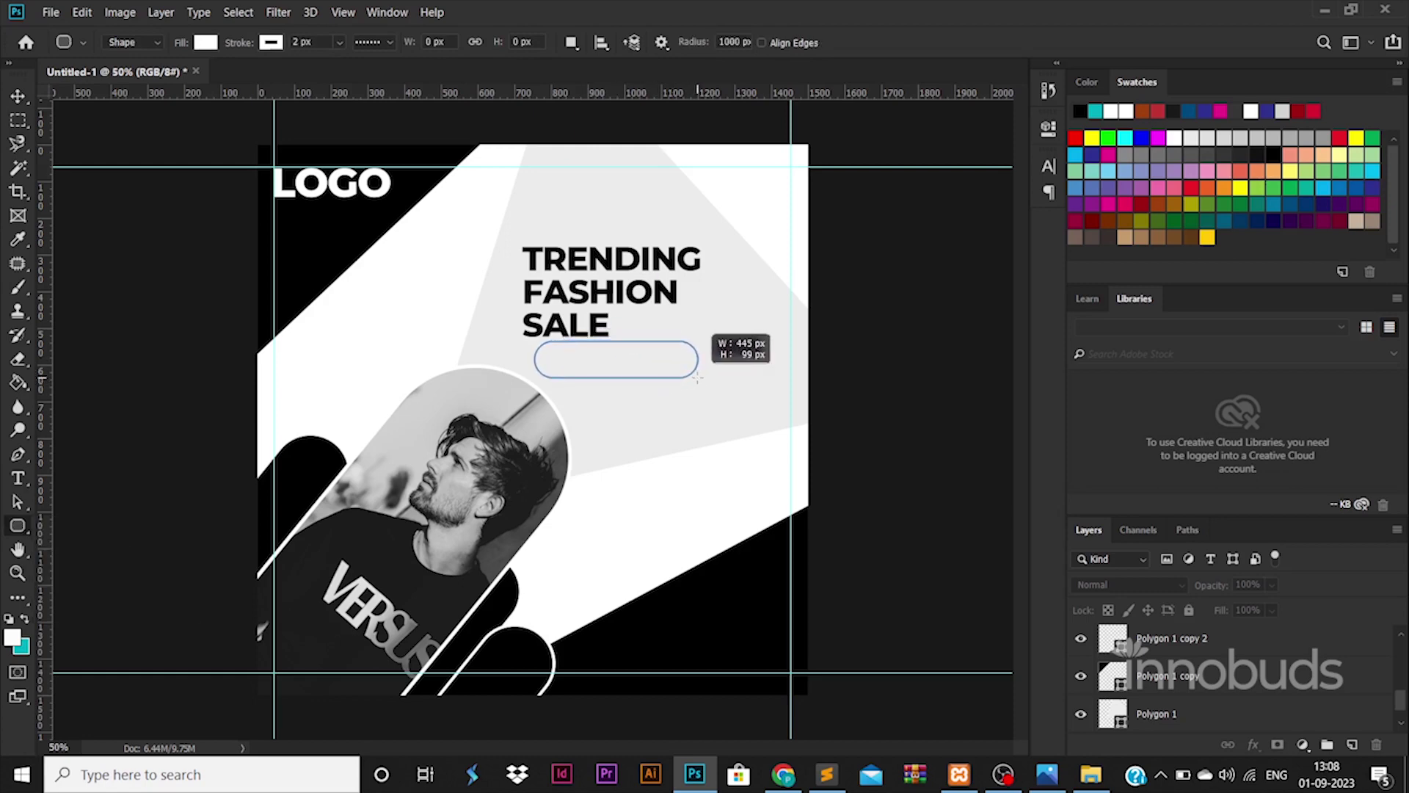
{"action": "key", "text": "v"}
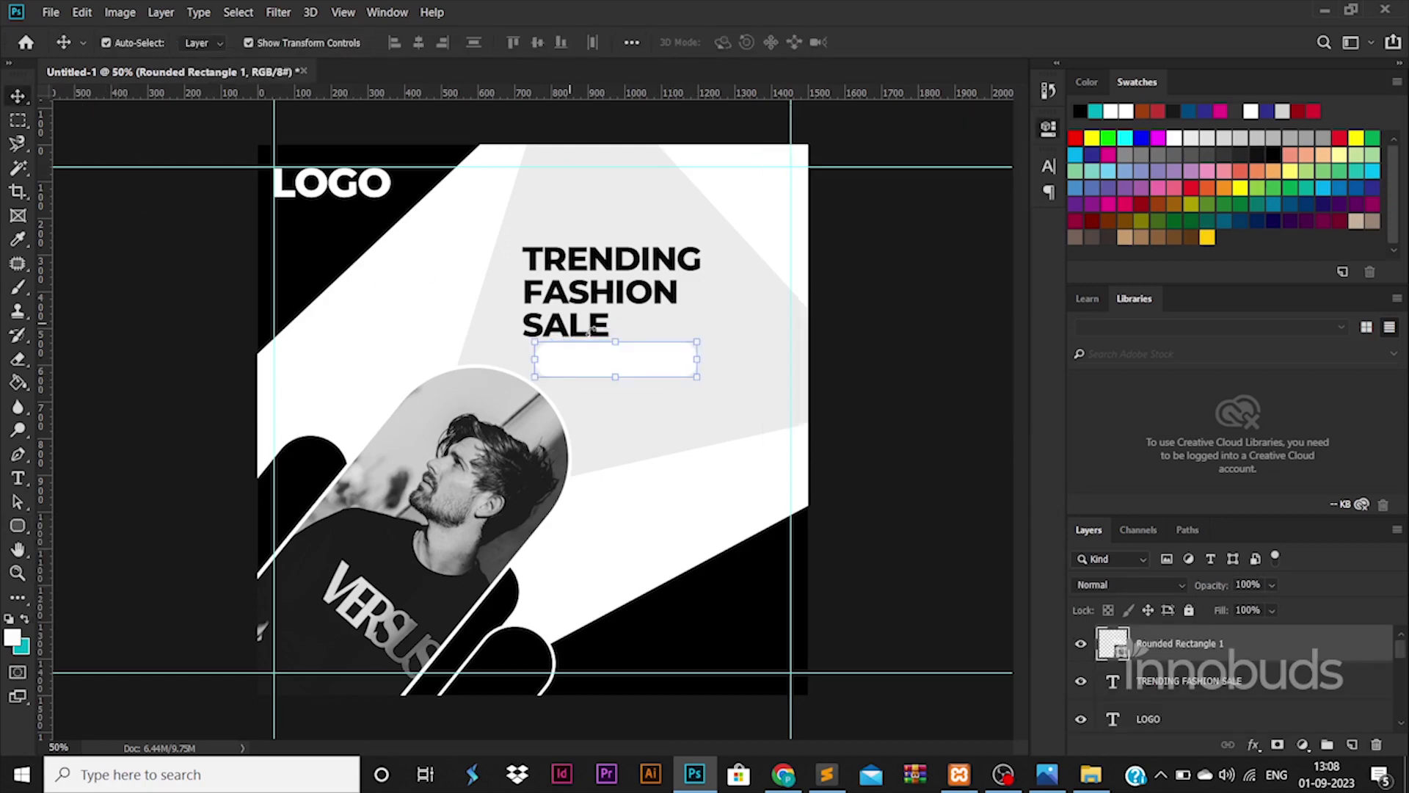
{"action": "left_click_drag", "start_coordinate": [615, 367], "coordinate": [597, 349]}
{"action": "left_click_drag", "start_coordinate": [615, 261], "coordinate": [618, 232]}
{"action": "left_click_drag", "start_coordinate": [615, 306], "coordinate": [618, 320]}
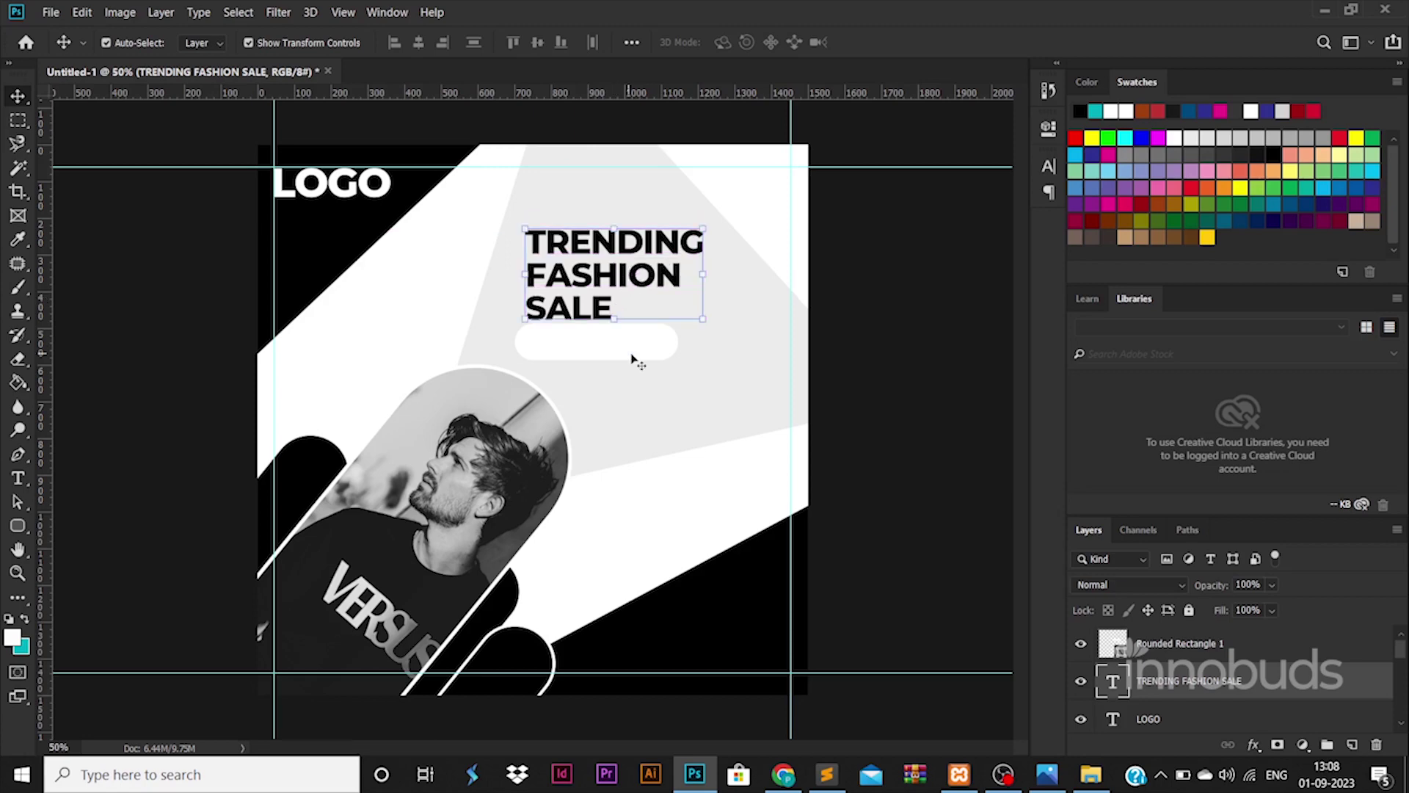
Step: Shrink the pill to fit under the headline and fill it with #1d1d1d
{"action": "left_click", "coordinate": [574, 343]}
{"action": "left_click_drag", "start_coordinate": [516, 324], "coordinate": [524, 327]}
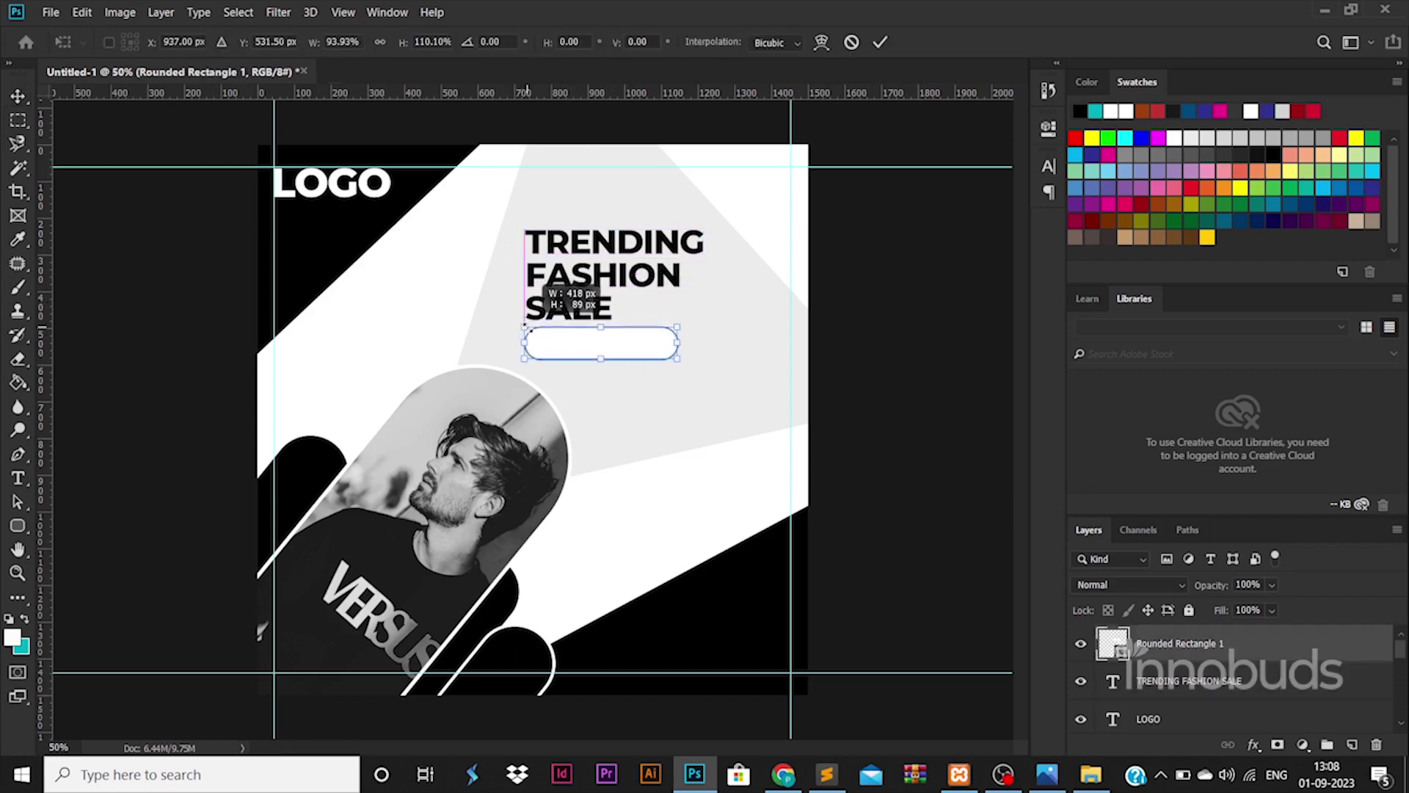
{"action": "left_click_drag", "start_coordinate": [679, 341], "coordinate": [656, 342]}
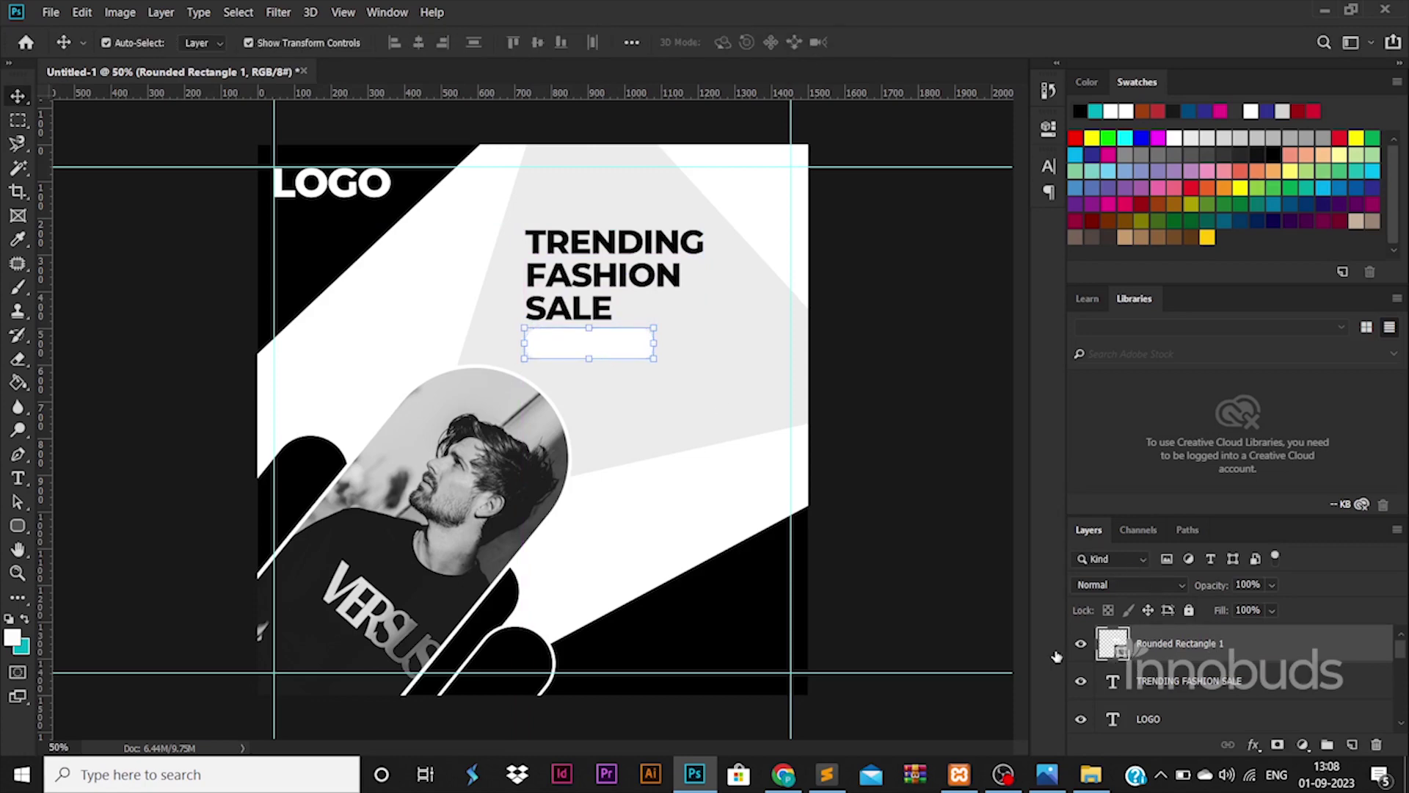
{"action": "double_click", "coordinate": [1111, 643]}
{"action": "left_click", "coordinate": [1312, 359]}
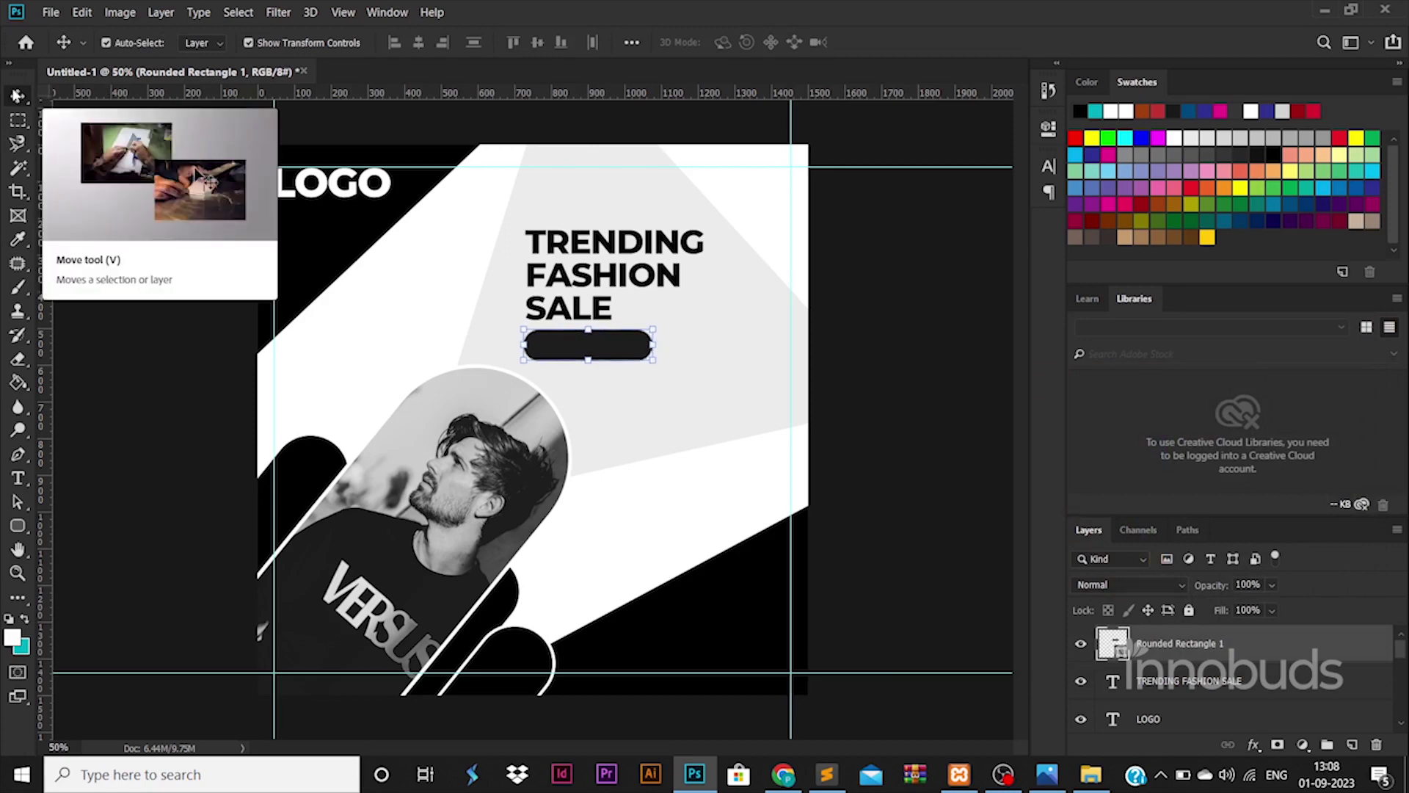
Step: Type SHOP NOW, scale it to 140%, and move it into the button
{"action": "key", "text": "t"}
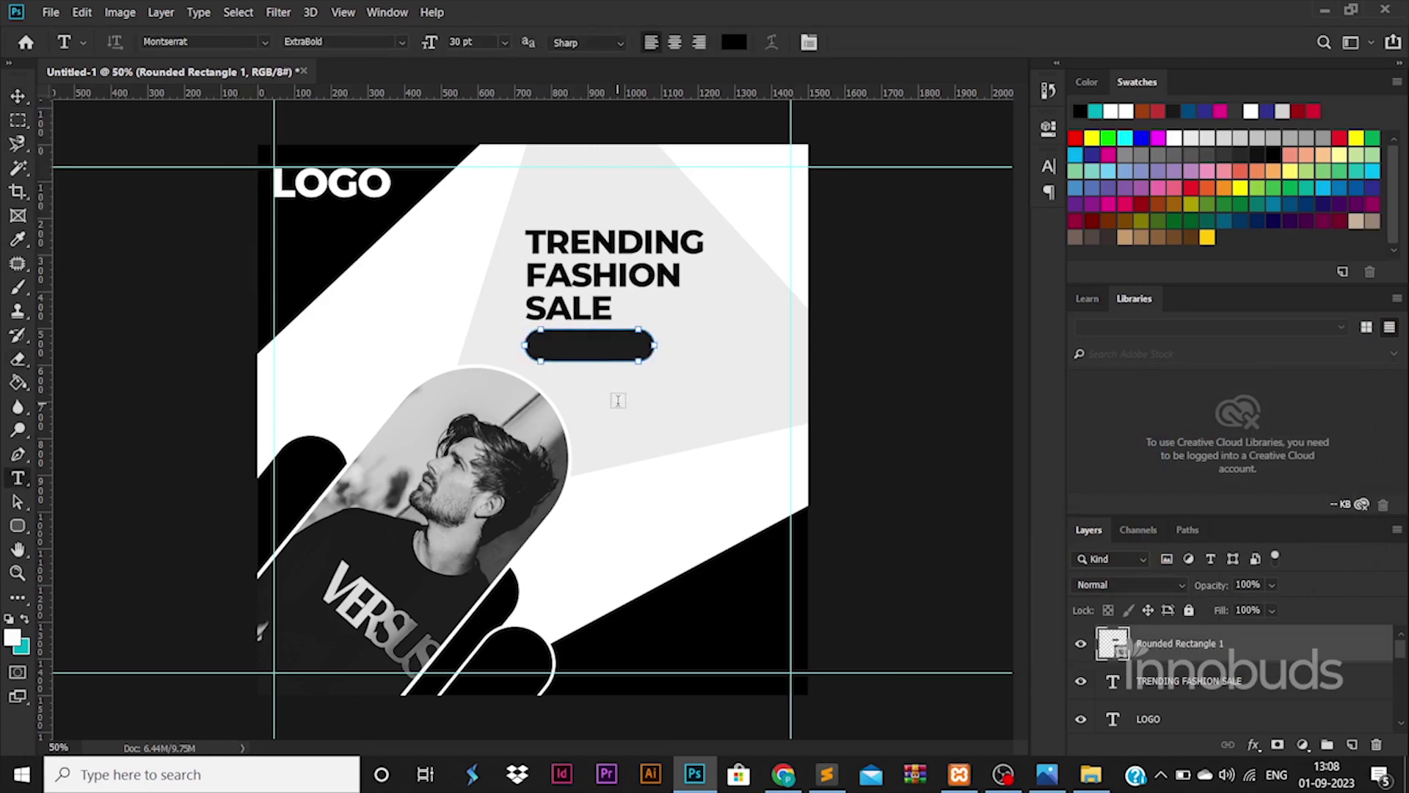
{"action": "left_click", "coordinate": [617, 400]}
{"action": "type", "text": "SHOP NOW"}
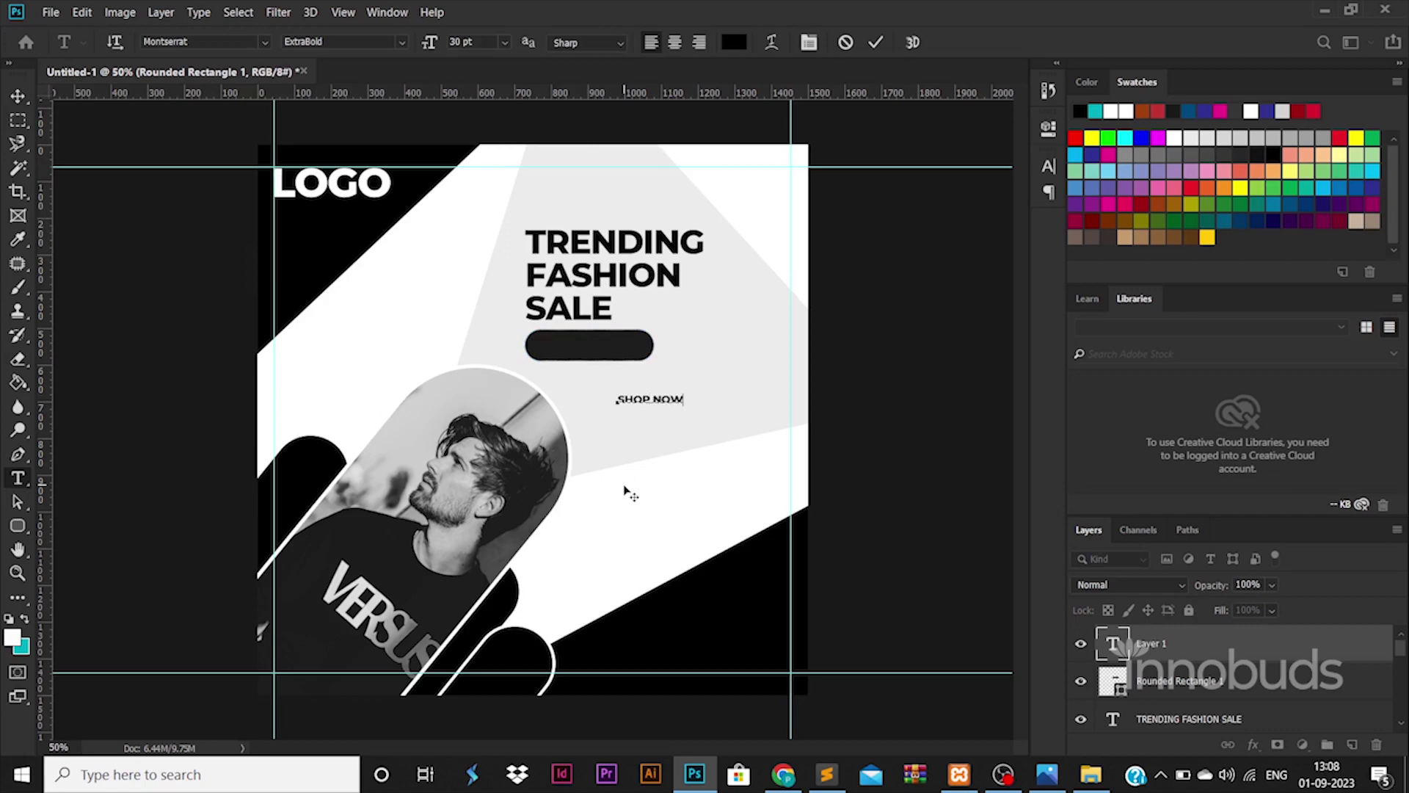
{"action": "left_click", "coordinate": [19, 96]}
{"action": "key", "text": "ctrl+t"}
{"action": "mouse_move", "coordinate": [685, 393]}
{"action": "left_mouse_down"}
{"action": "mouse_move", "coordinate": [710, 387]}
{"action": "mouse_move", "coordinate": [612, 344]}
{"action": "left_mouse_up"}
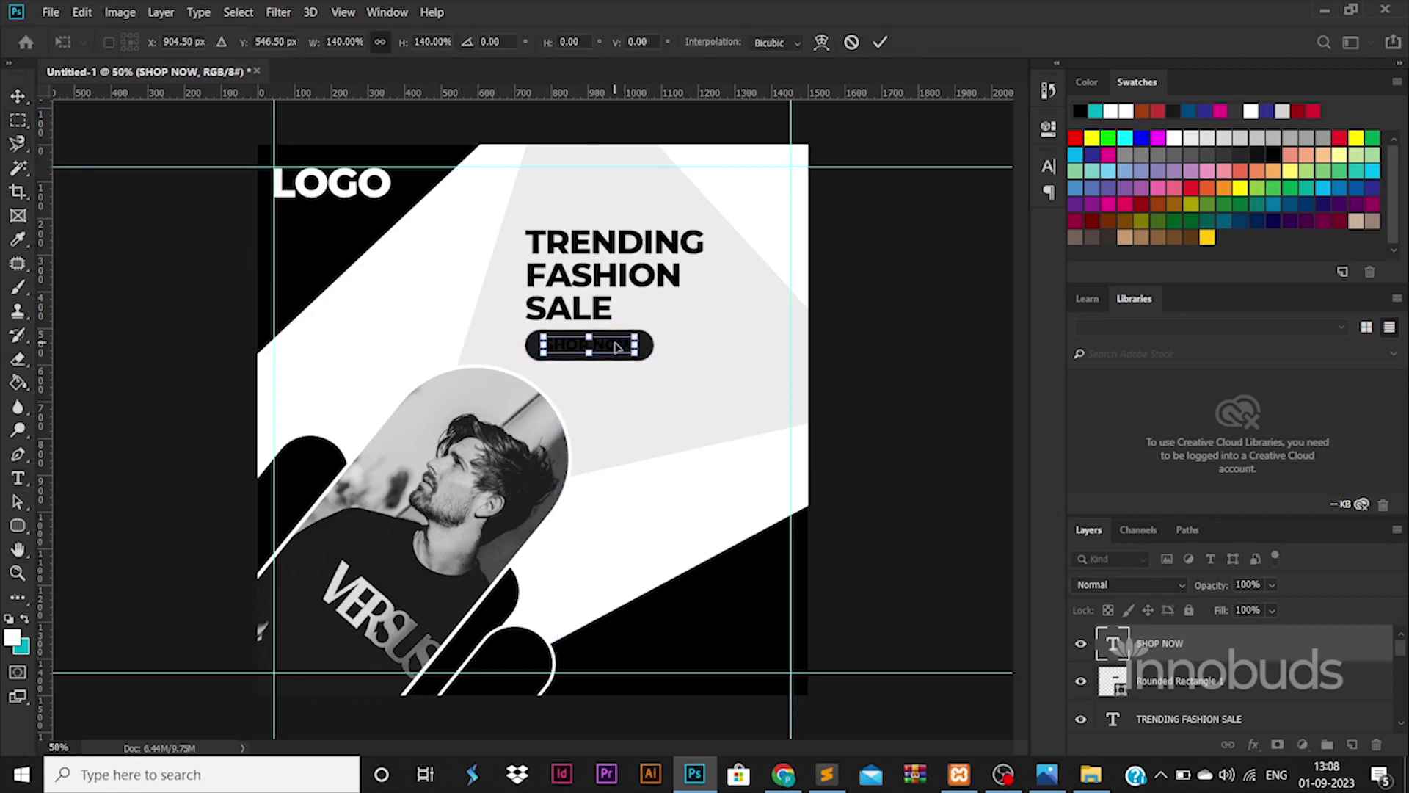
{"action": "key", "text": "Return"}
Step: Change the SHOP NOW text colour to white
{"action": "double_click", "coordinate": [1113, 643]}
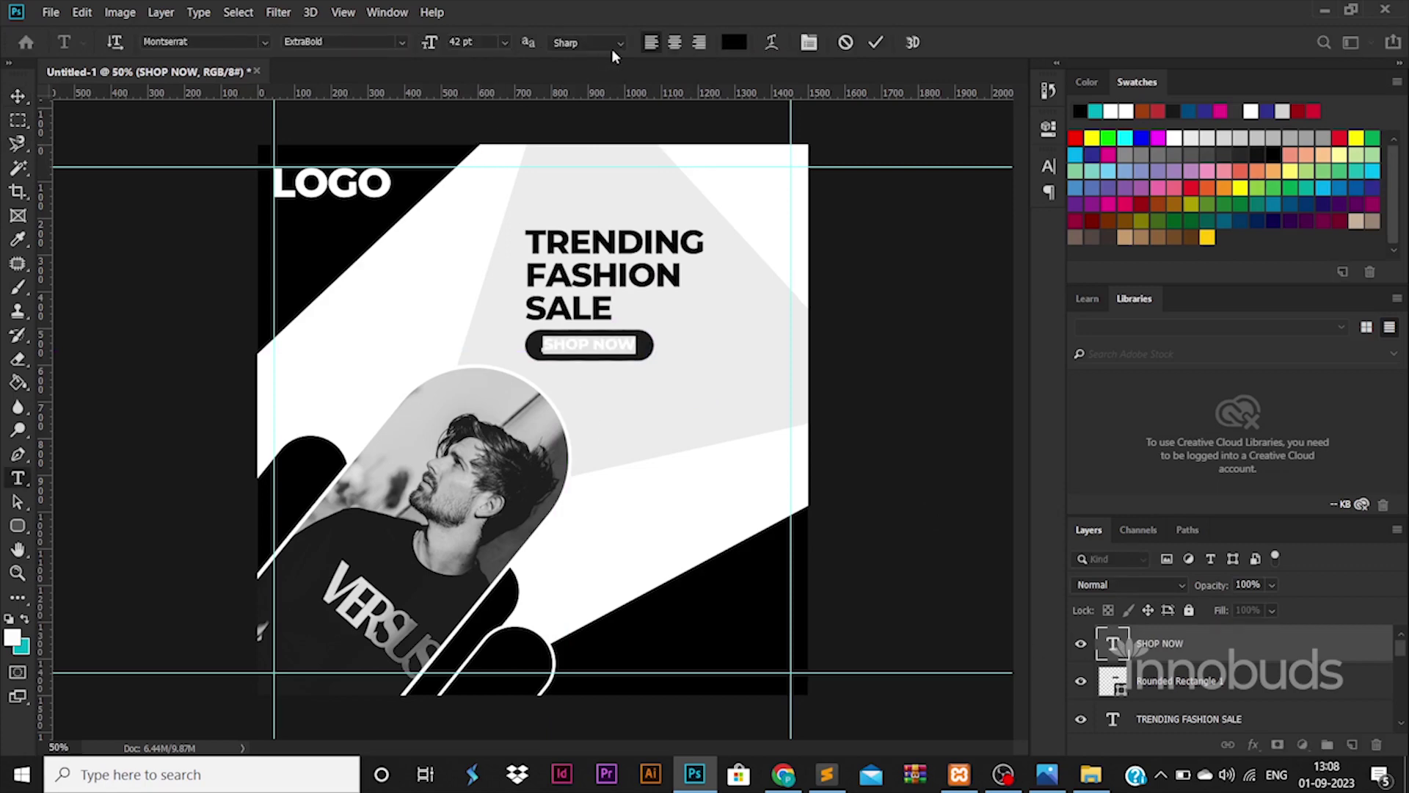
{"action": "left_click", "coordinate": [733, 42]}
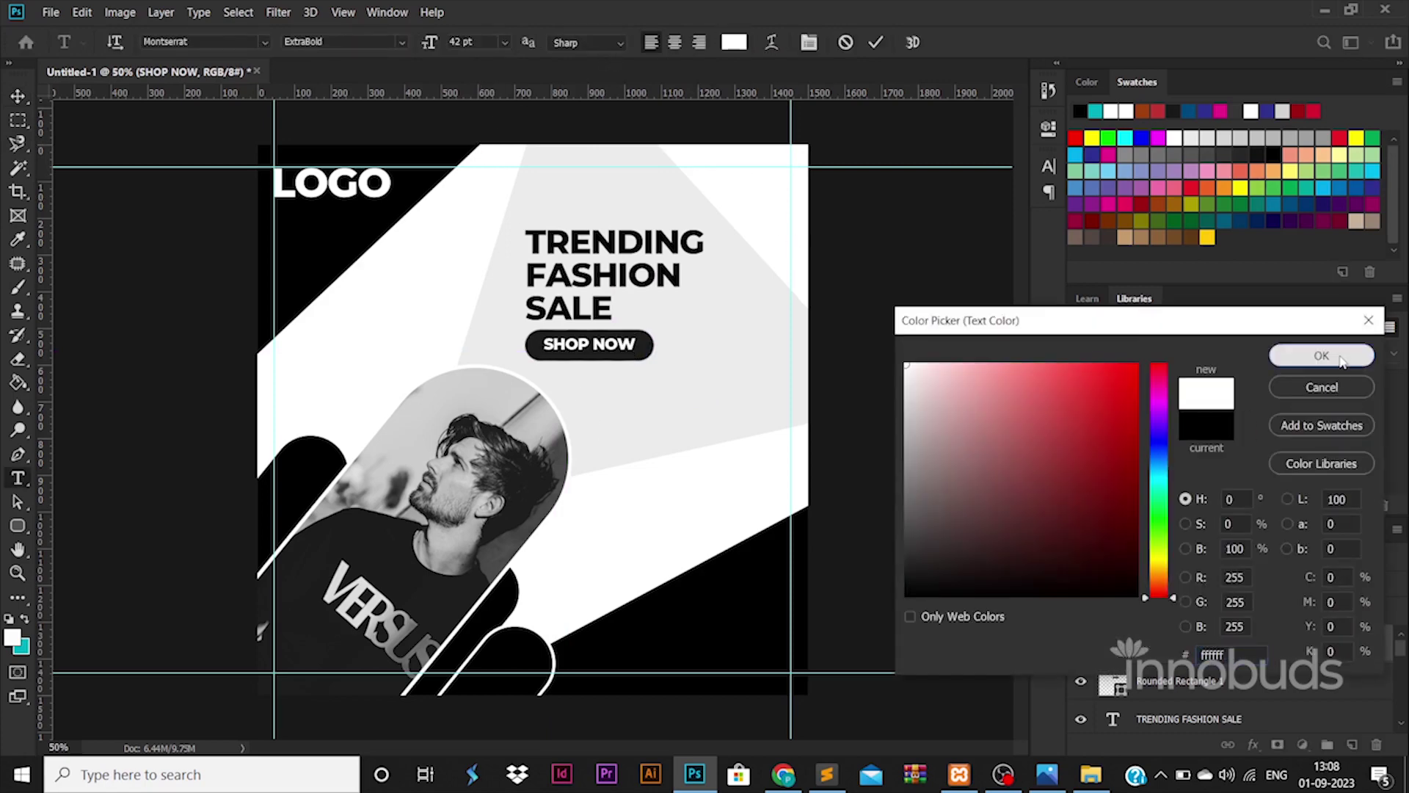
{"action": "left_click", "coordinate": [1321, 356]}
{"action": "left_click", "coordinate": [18, 95]}
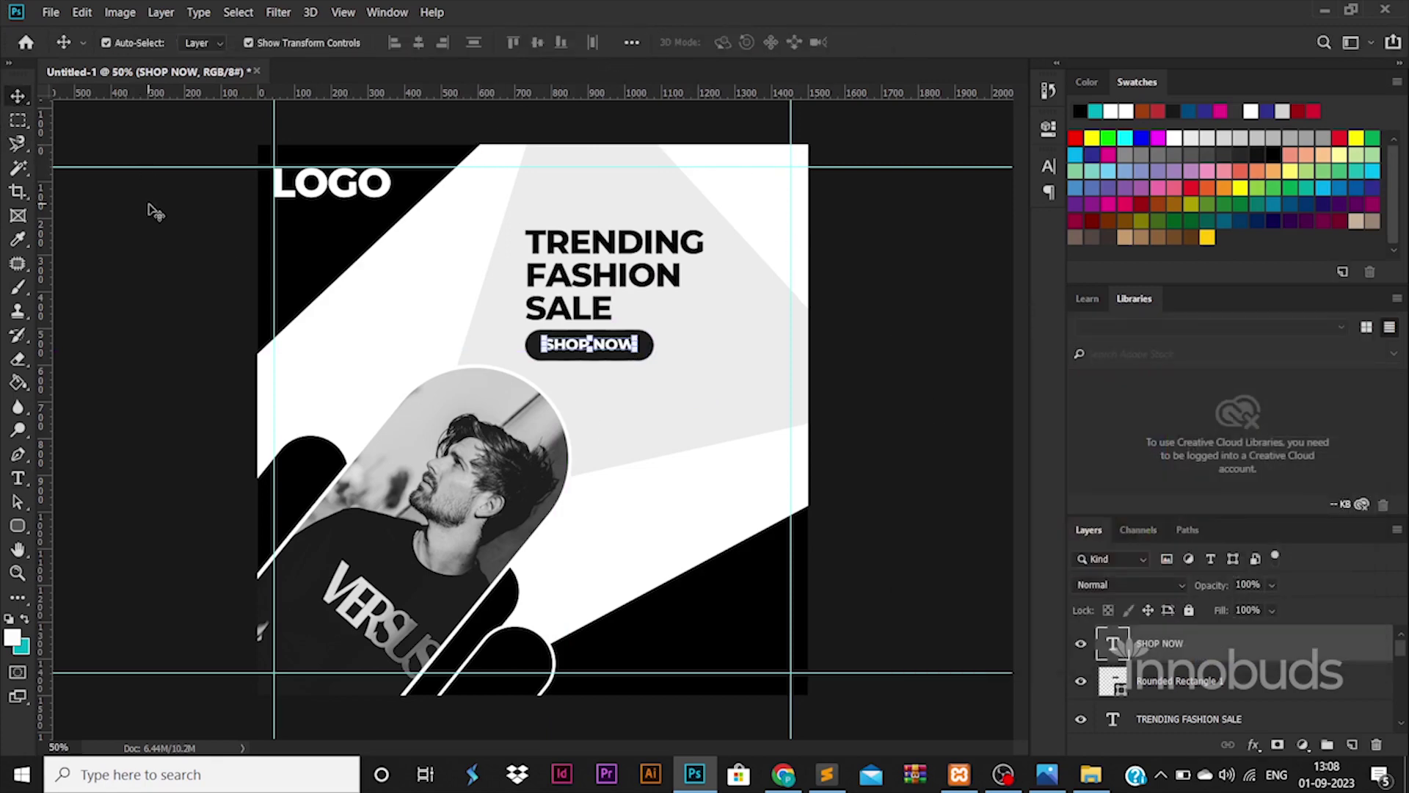
{"action": "left_click", "coordinate": [176, 260]}
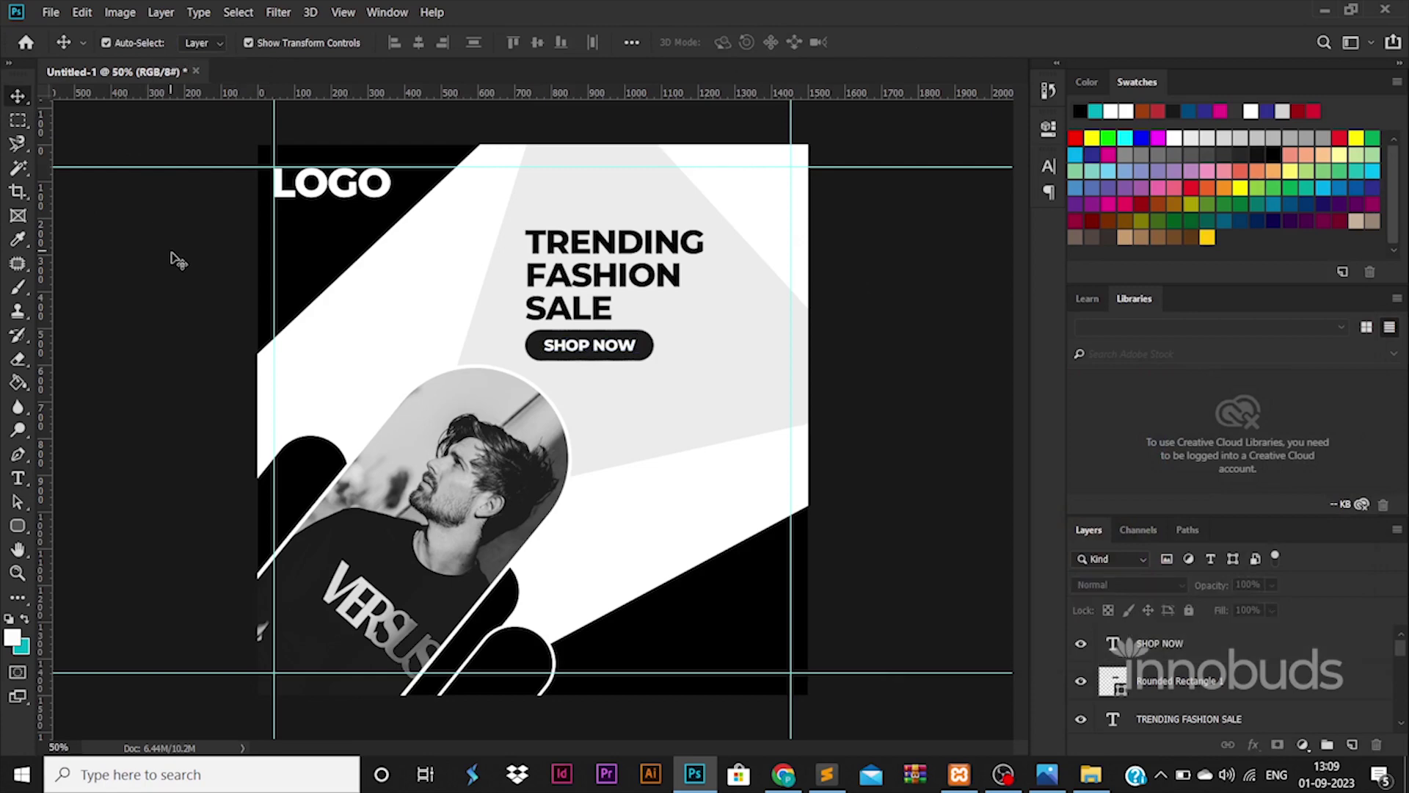
Step: Draw a test polygon beside the photo and make a six-sided hexagon
{"action": "left_click", "coordinate": [18, 525]}
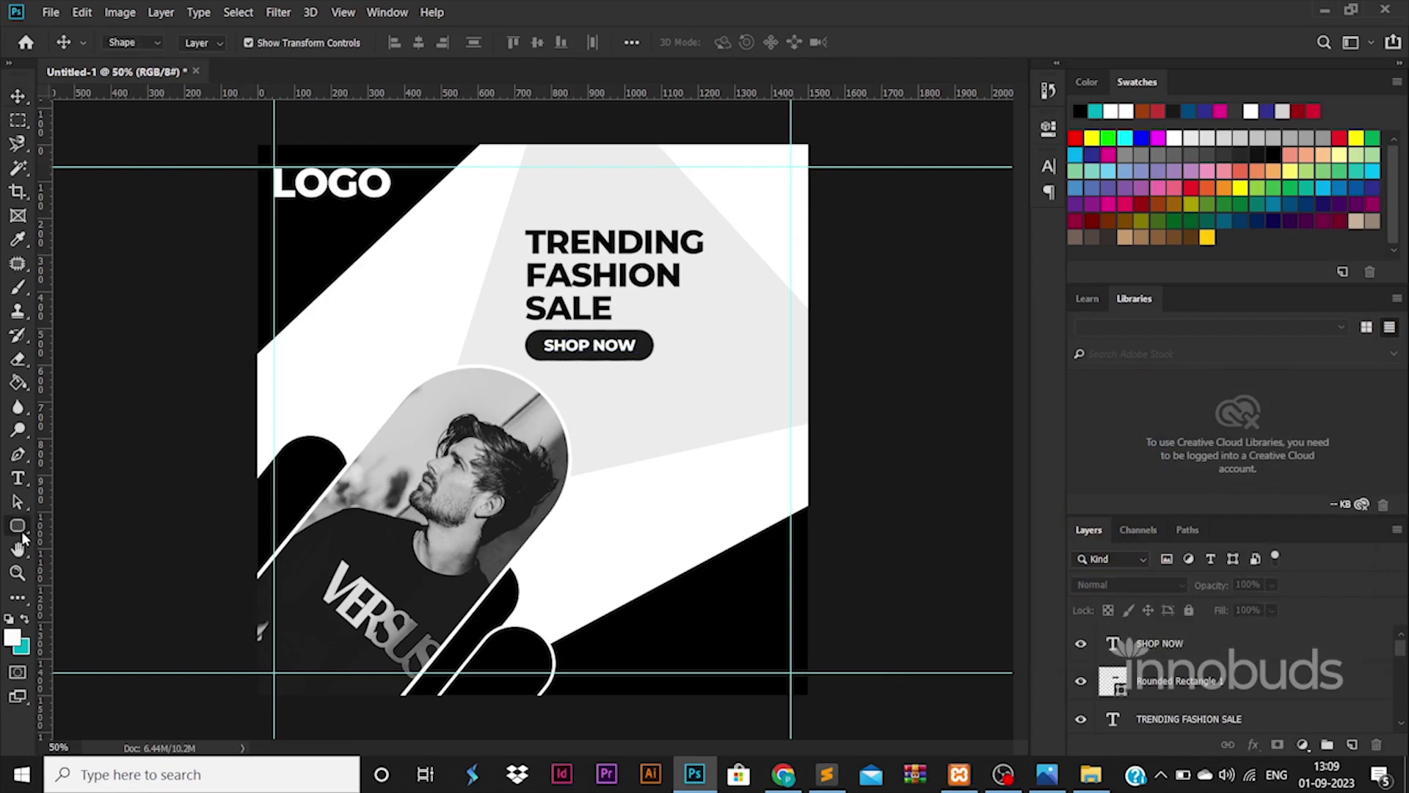
{"action": "left_click", "coordinate": [81, 576]}
{"action": "left_click_drag", "start_coordinate": [681, 409], "coordinate": [768, 493]}
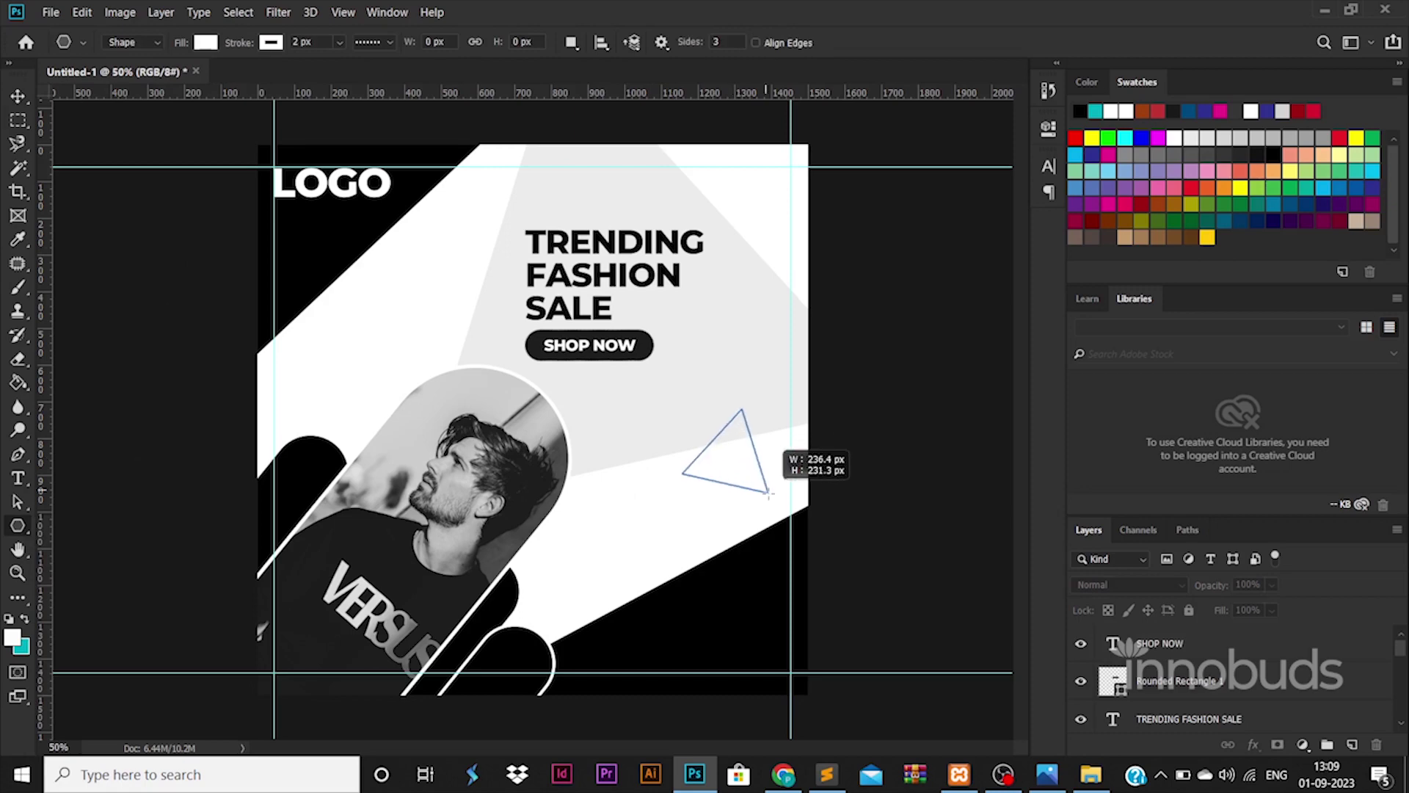
{"action": "left_click", "coordinate": [736, 459]}
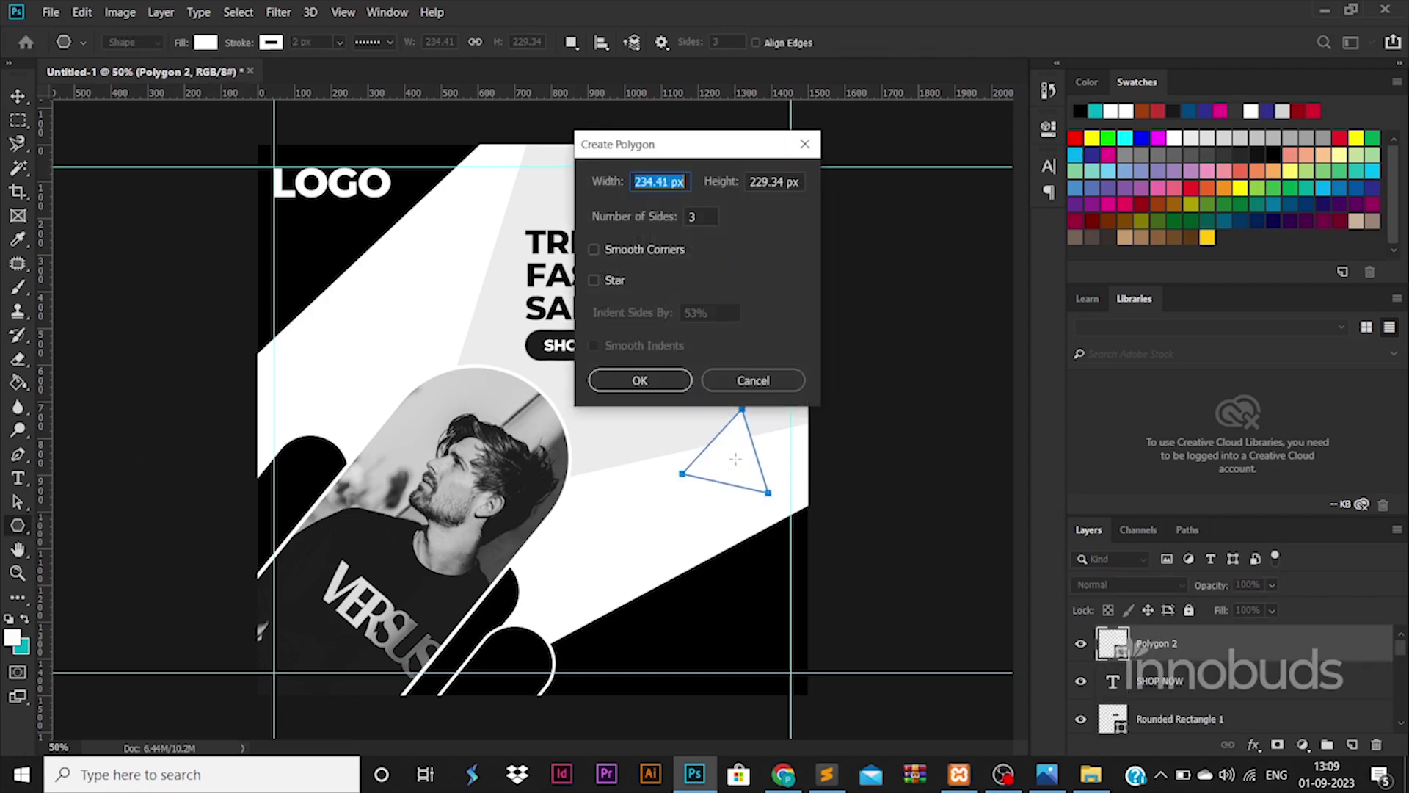
{"action": "left_click", "coordinate": [701, 216]}
{"action": "type", "text": "6"}
{"action": "key", "text": "Return"}
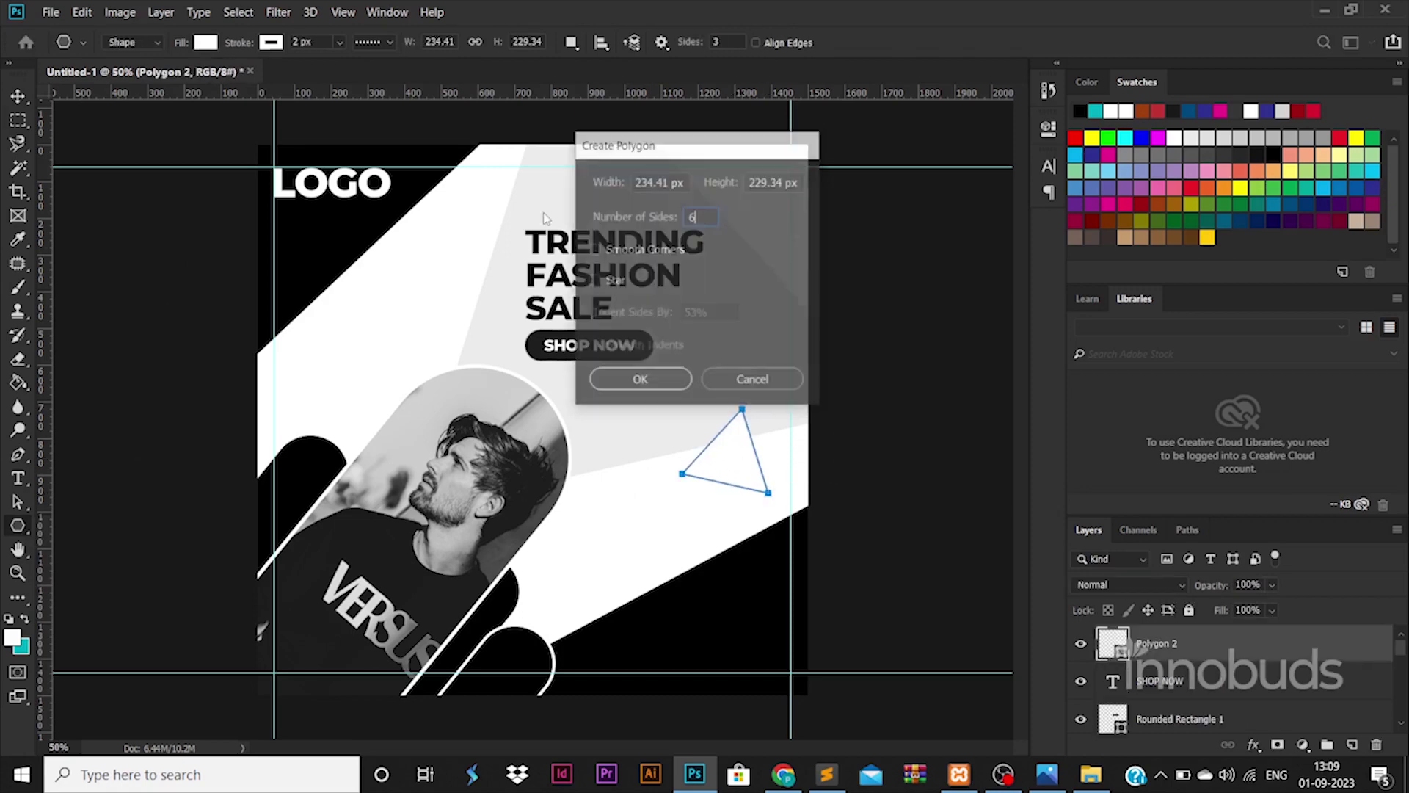
Step: Delete the unwanted triangle and widen the hexagon
{"action": "left_click", "coordinate": [18, 99]}
{"action": "left_click", "coordinate": [717, 461]}
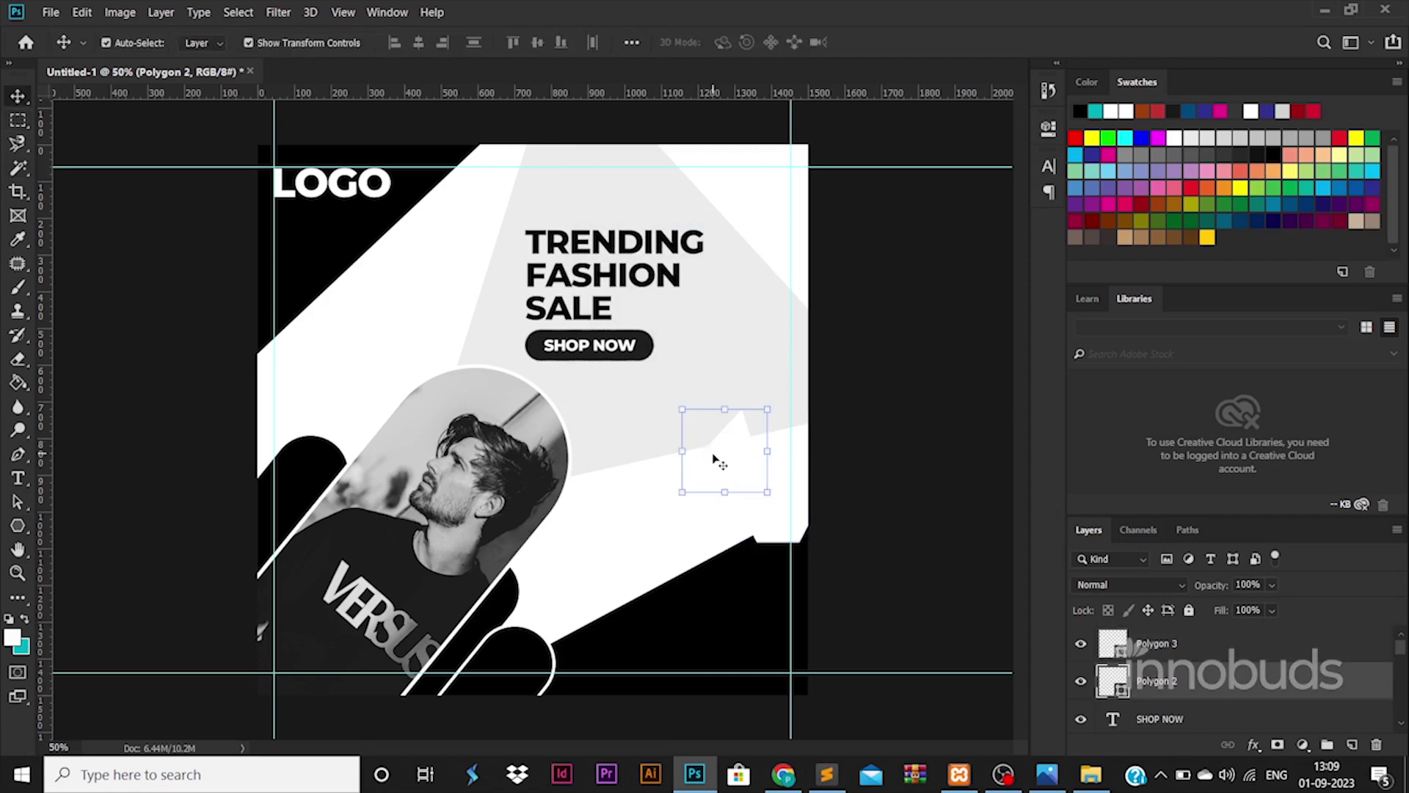
{"action": "key", "text": "Delete"}
{"action": "left_click", "coordinate": [780, 526]}
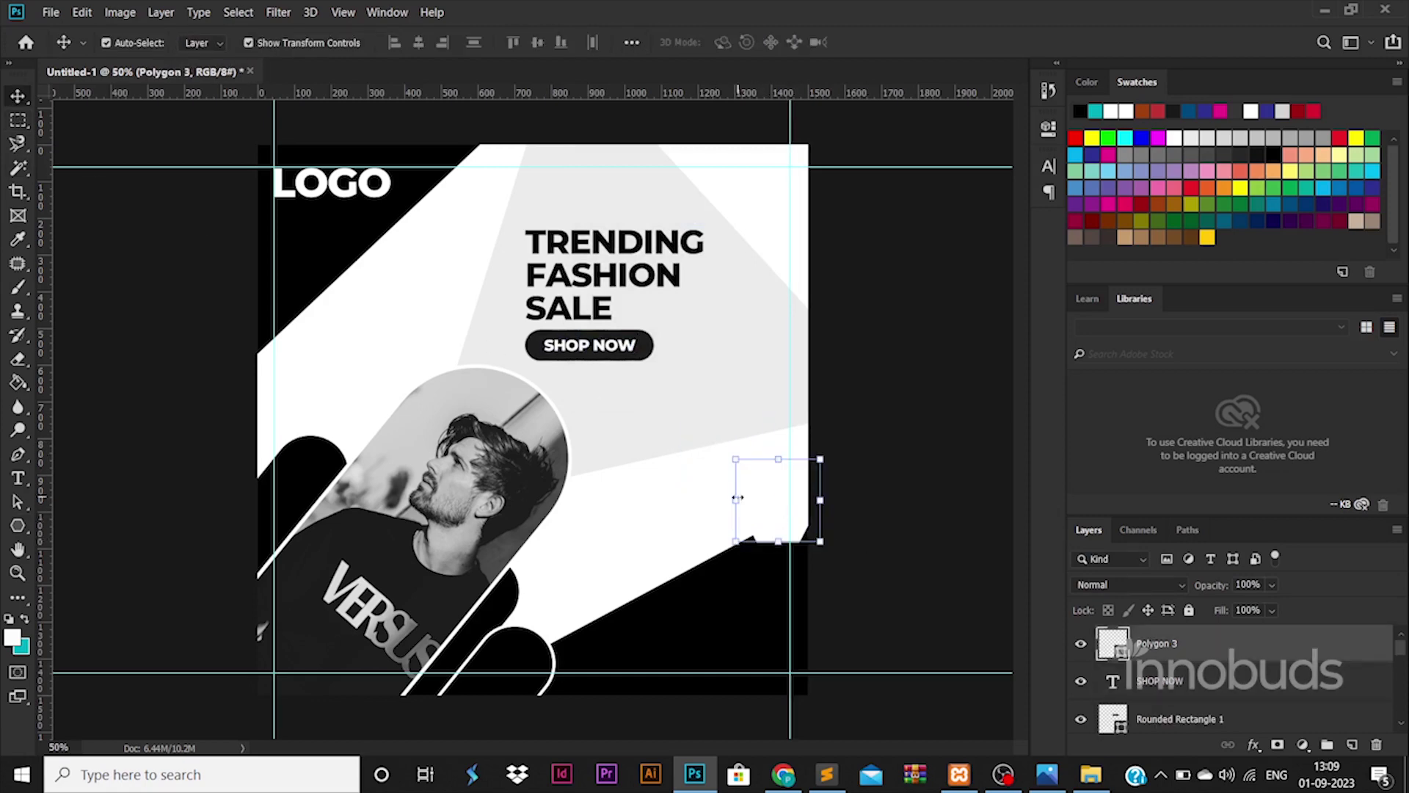
{"action": "left_click_drag", "start_coordinate": [732, 500], "coordinate": [704, 448]}
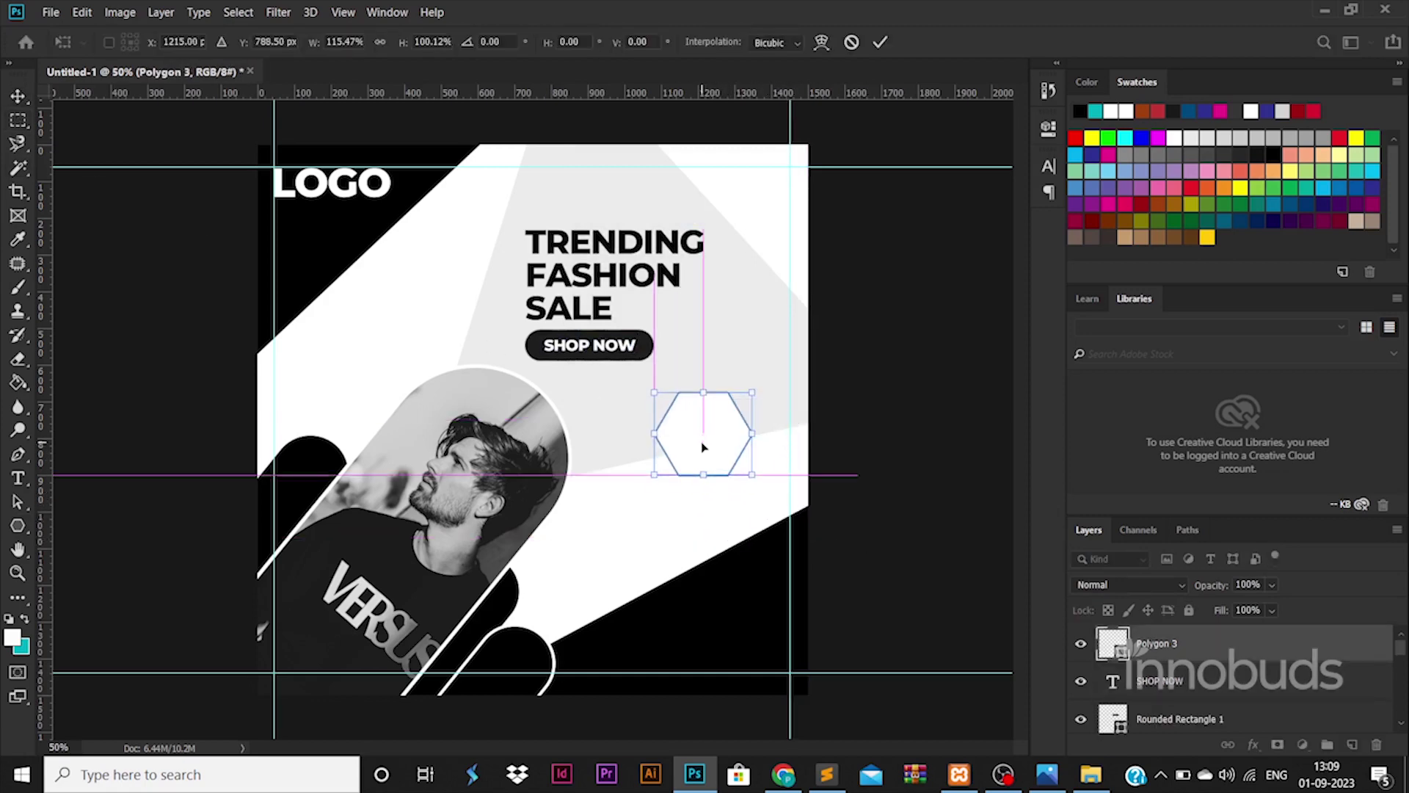
{"action": "key", "text": "Return"}
Step: Give the hexagon a light grey outline and No Color fill
{"action": "left_click", "coordinate": [22, 526]}
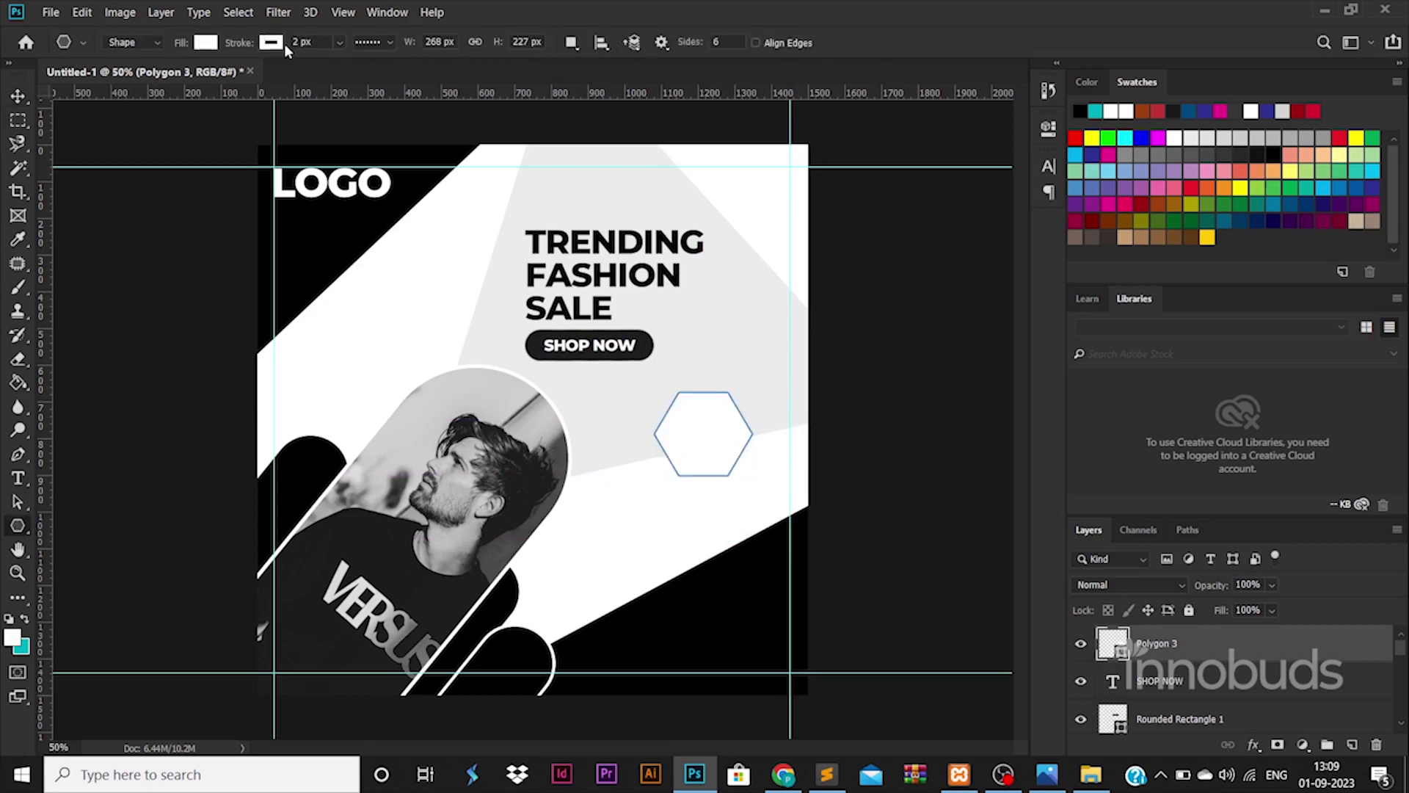
{"action": "left_click", "coordinate": [282, 45]}
{"action": "left_click", "coordinate": [307, 159]}
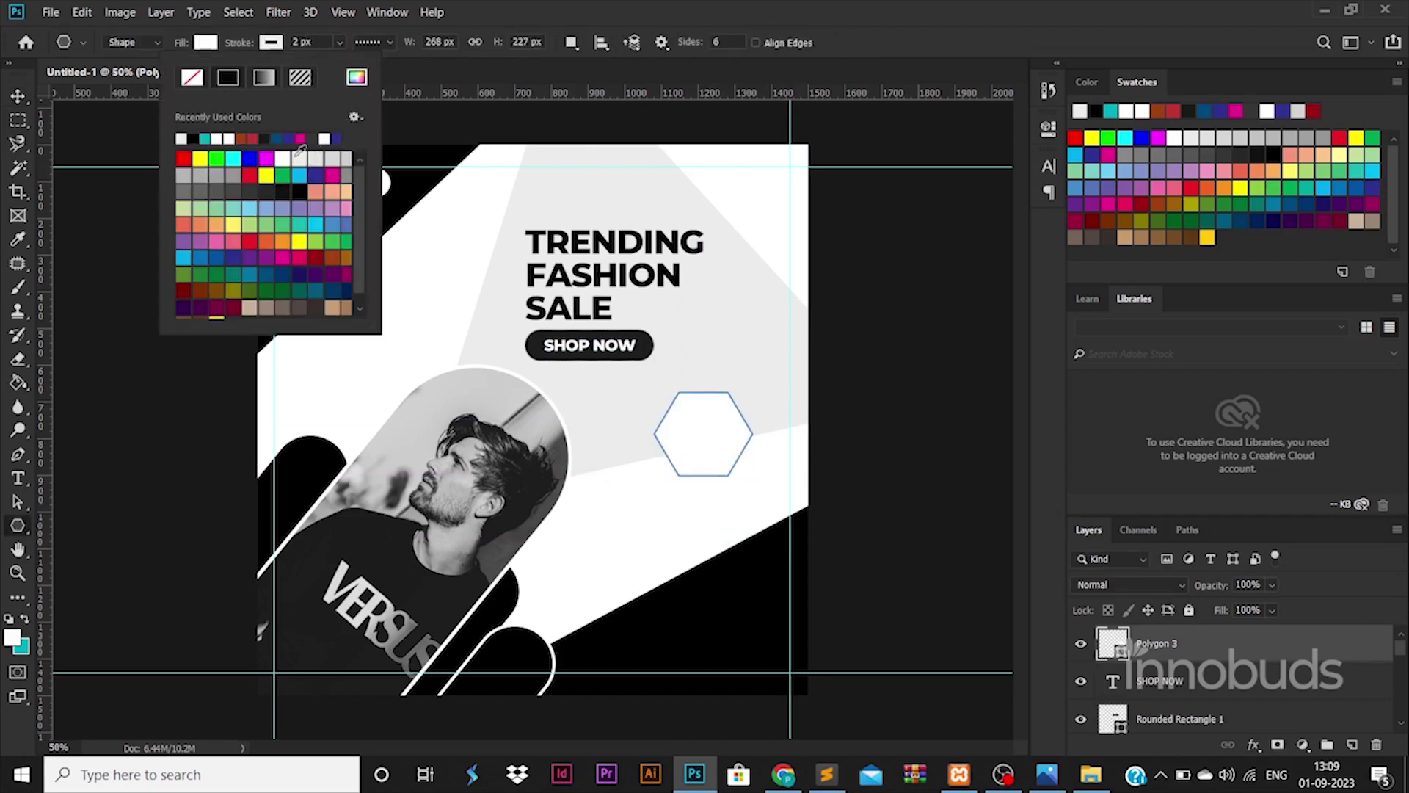
{"action": "left_click", "coordinate": [261, 44]}
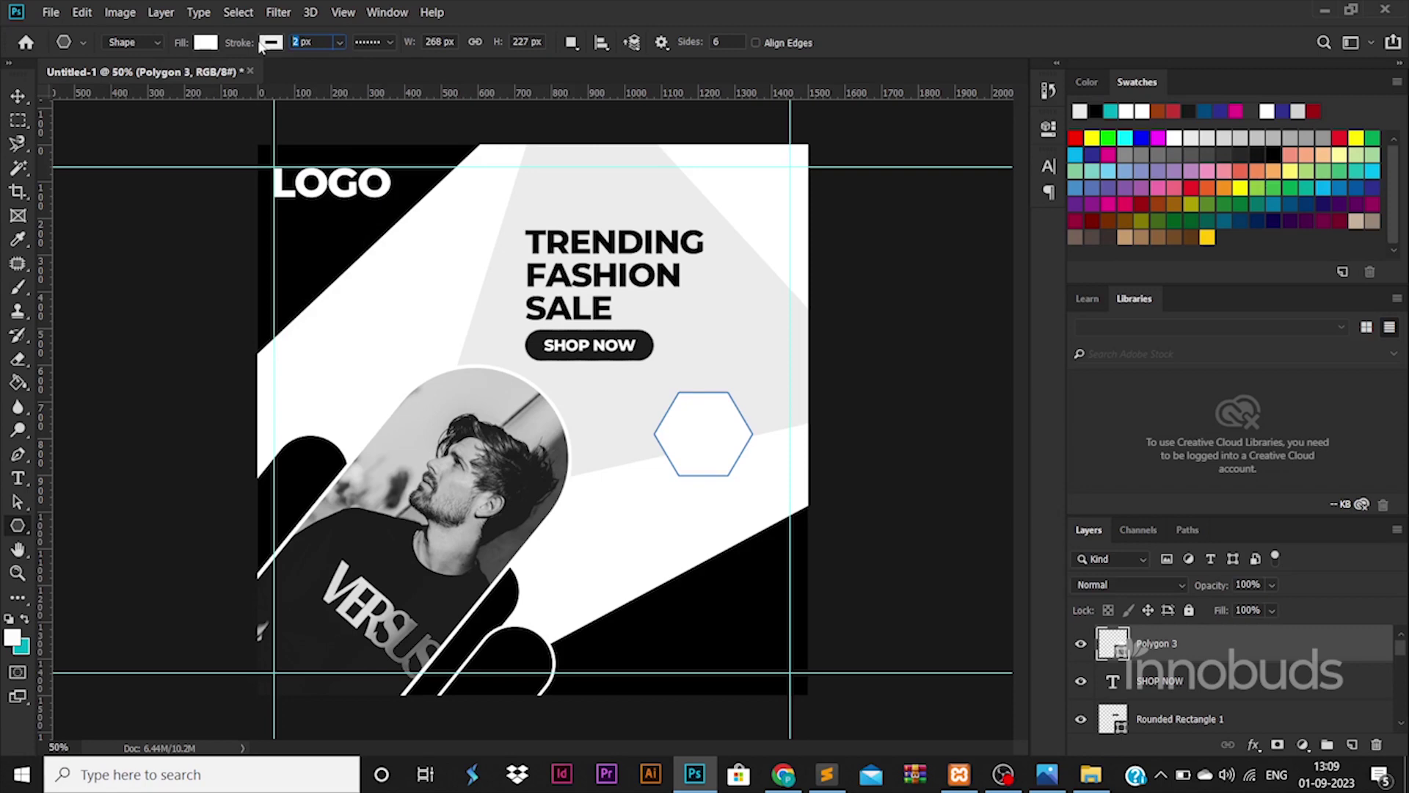
{"action": "type", "text": "6"}
{"action": "left_click", "coordinate": [206, 43]}
{"action": "left_click", "coordinate": [137, 83]}
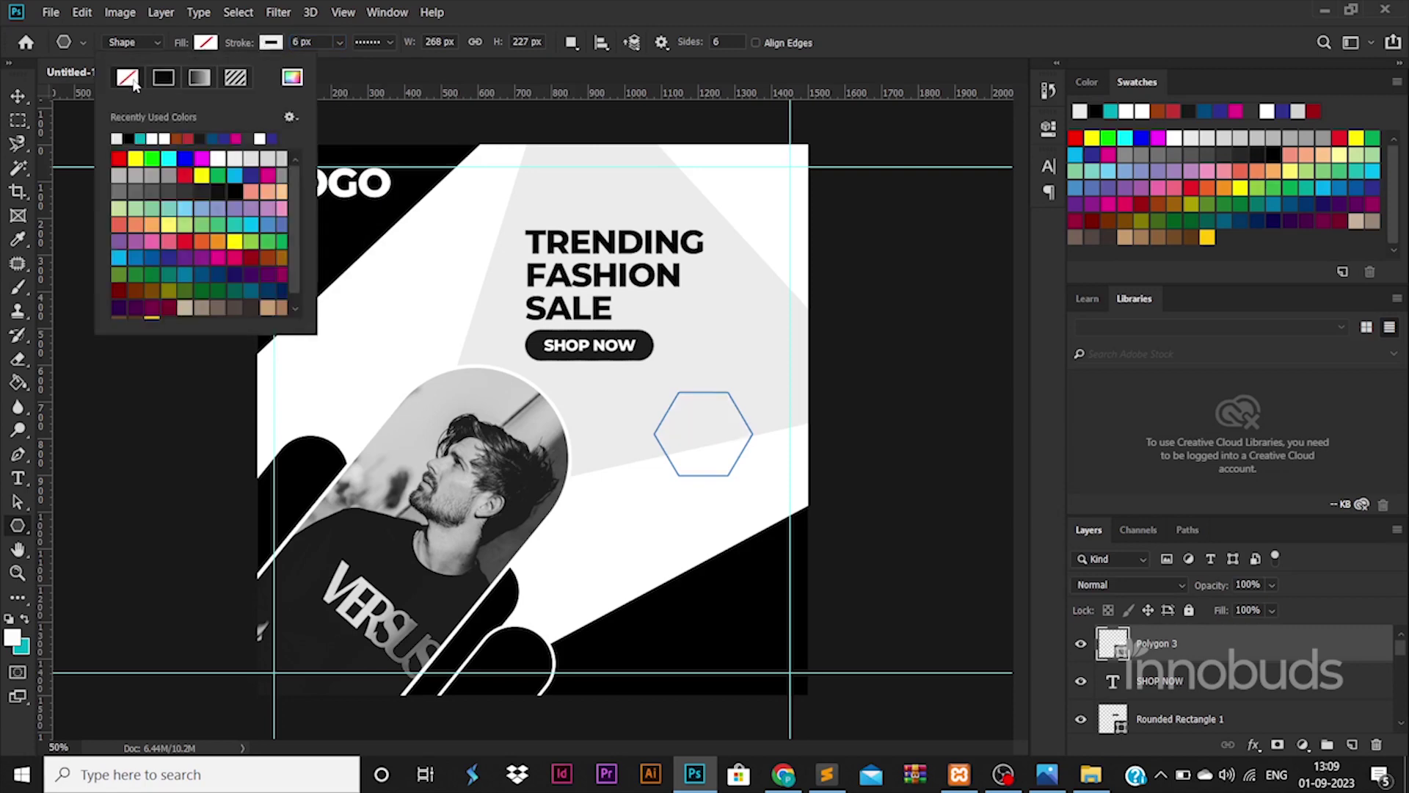
{"action": "key", "text": "Return"}
Step: Select the hexagon (Polygon 3) and delete it
{"action": "key", "text": "v"}
{"action": "left_click", "coordinate": [158, 284]}
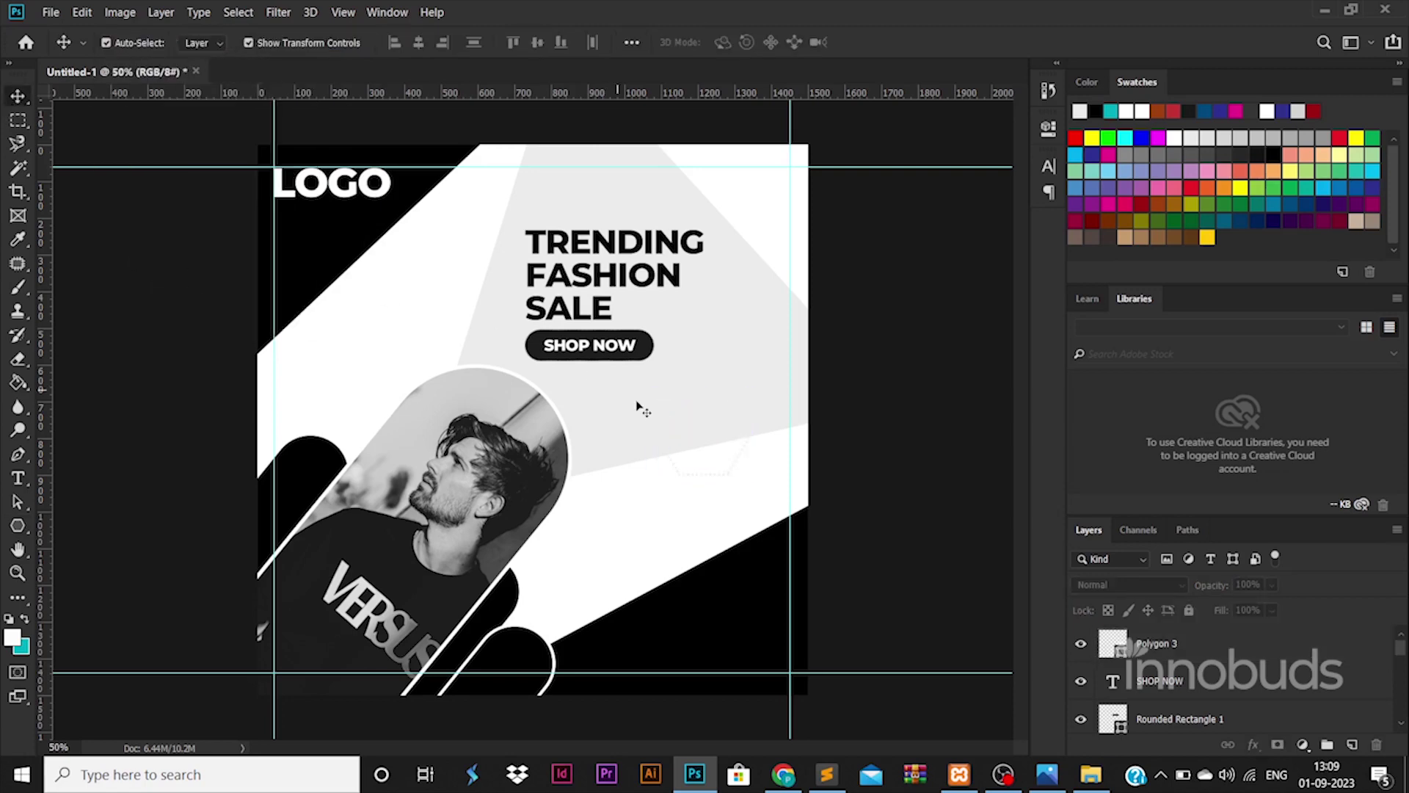
{"action": "left_click", "coordinate": [727, 478]}
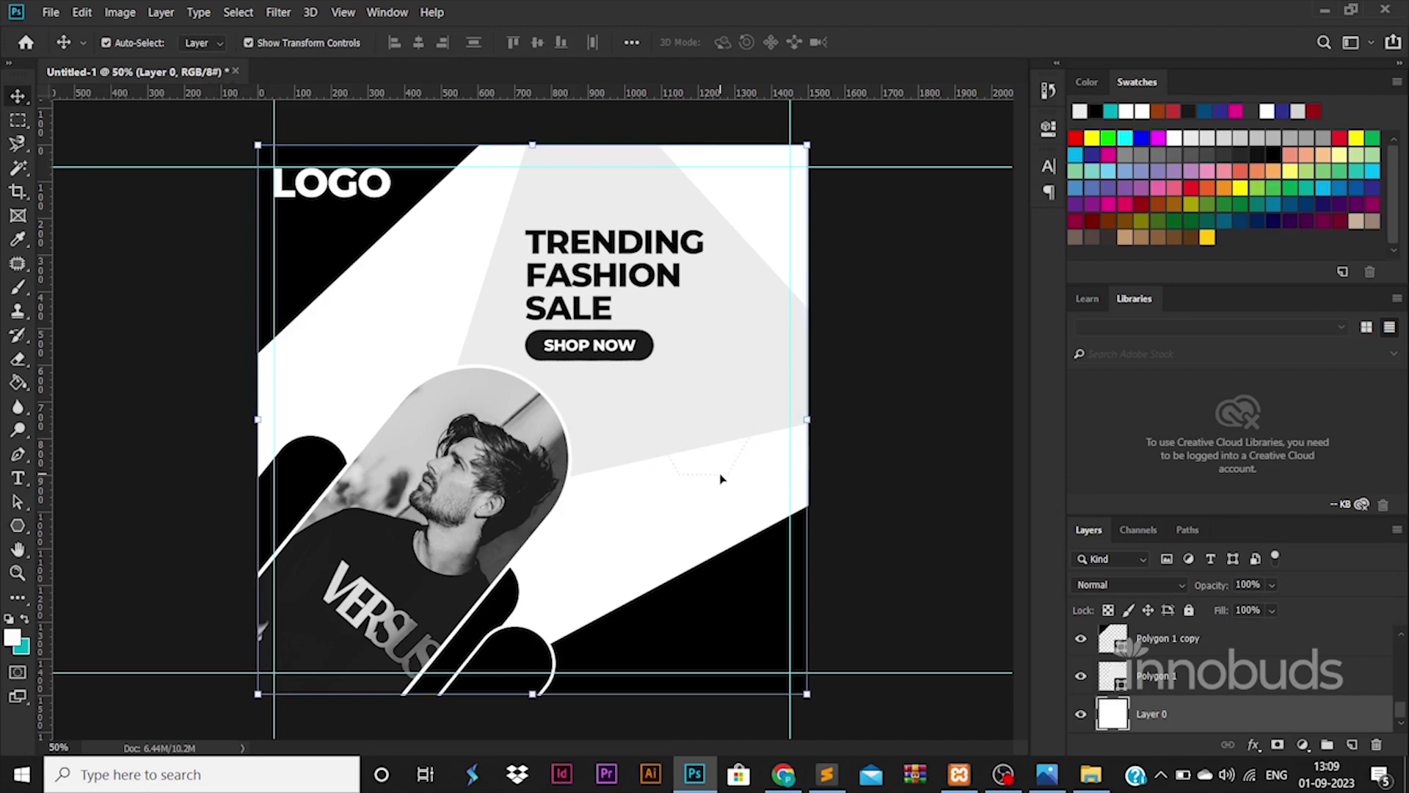
{"action": "left_click", "coordinate": [721, 478]}
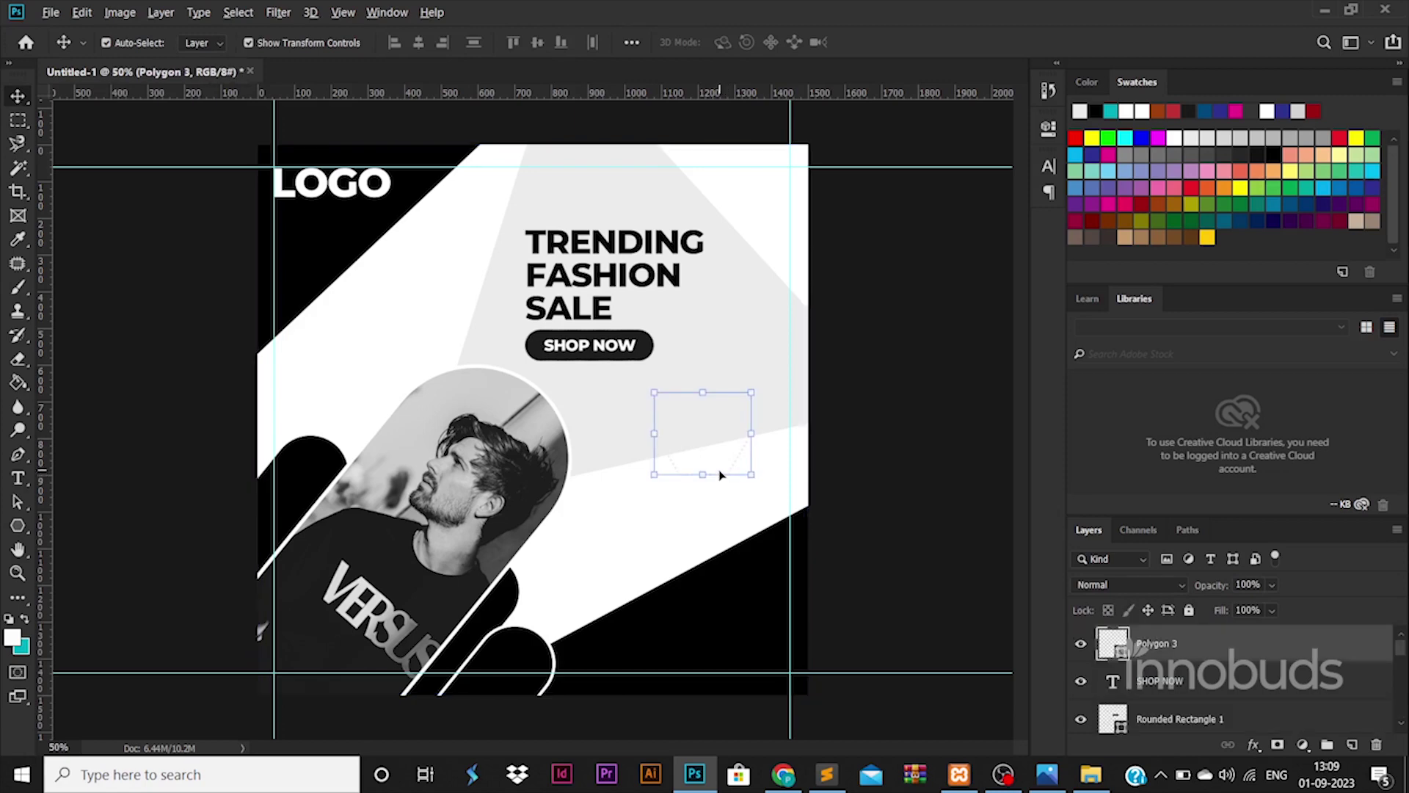
{"action": "left_click", "coordinate": [721, 475]}
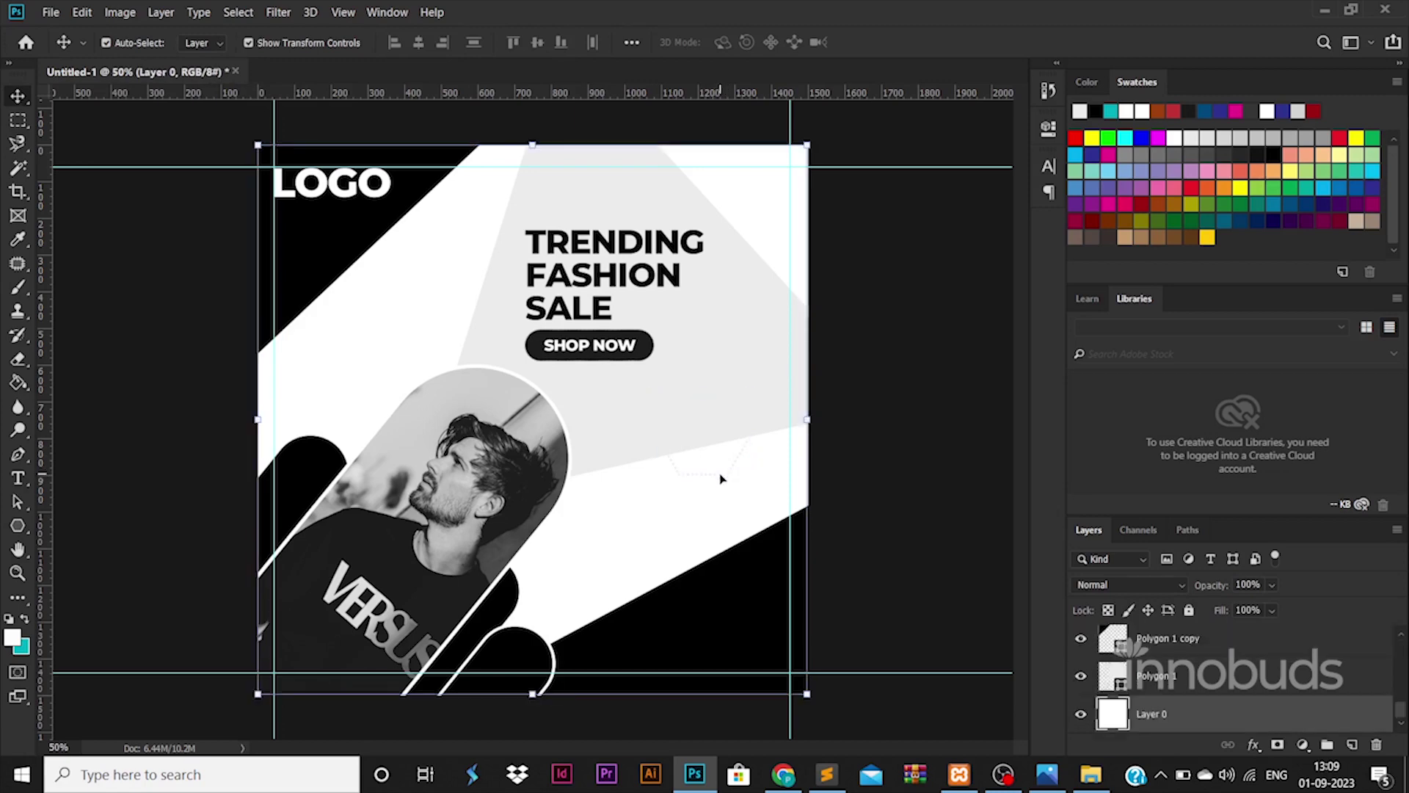
{"action": "left_click", "coordinate": [721, 478]}
{"action": "key", "text": "Delete"}
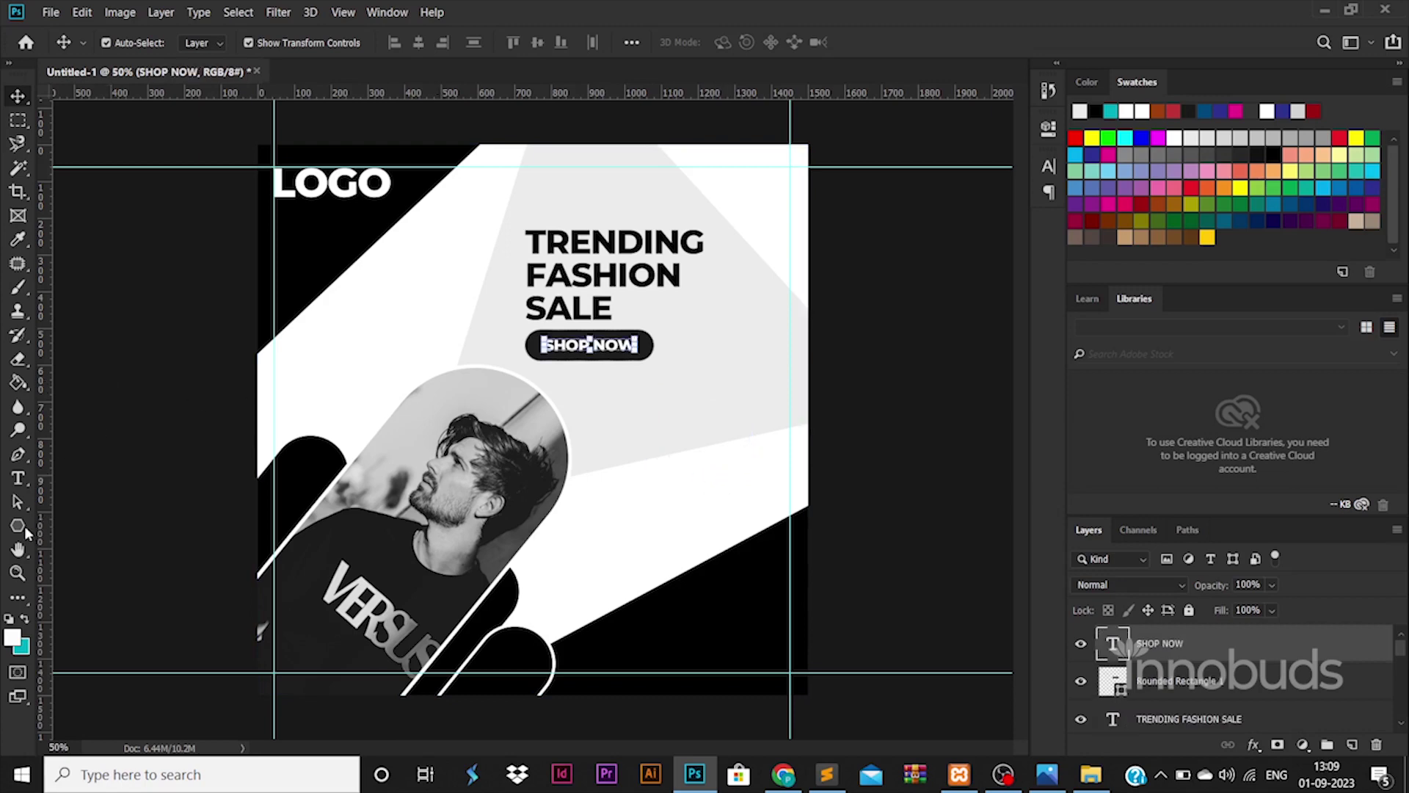
Step: Draw a tall test rounded rectangle beside the photo, then undo it
{"action": "right_click", "coordinate": [24, 526]}
{"action": "left_click", "coordinate": [110, 543]}
{"action": "mouse_move", "coordinate": [566, 503]}
{"action": "left_mouse_down"}
{"action": "mouse_move", "coordinate": [602, 607]}
{"action": "mouse_move", "coordinate": [582, 636]}
{"action": "left_mouse_up"}
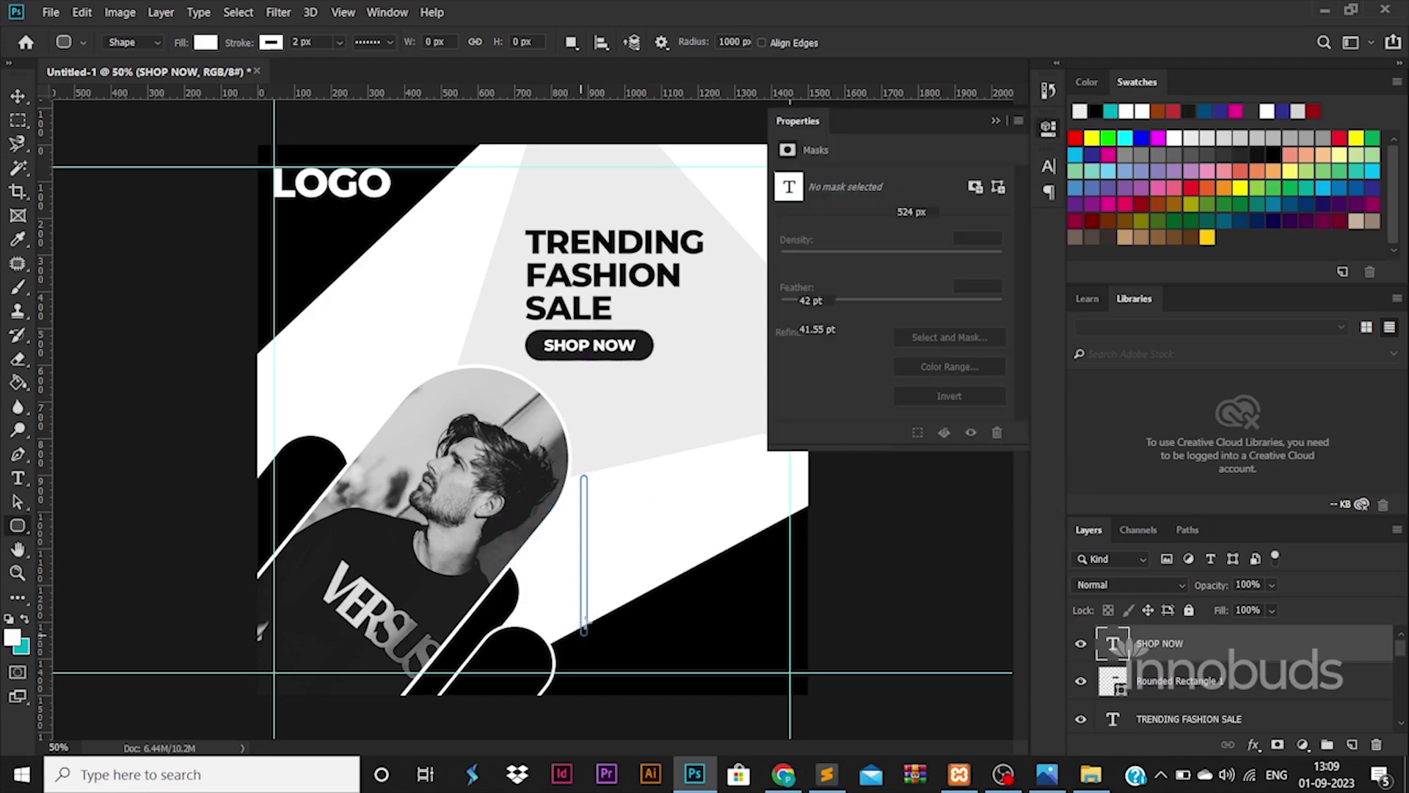
{"action": "key", "text": "ctrl+z"}
{"action": "left_click", "coordinate": [16, 97]}
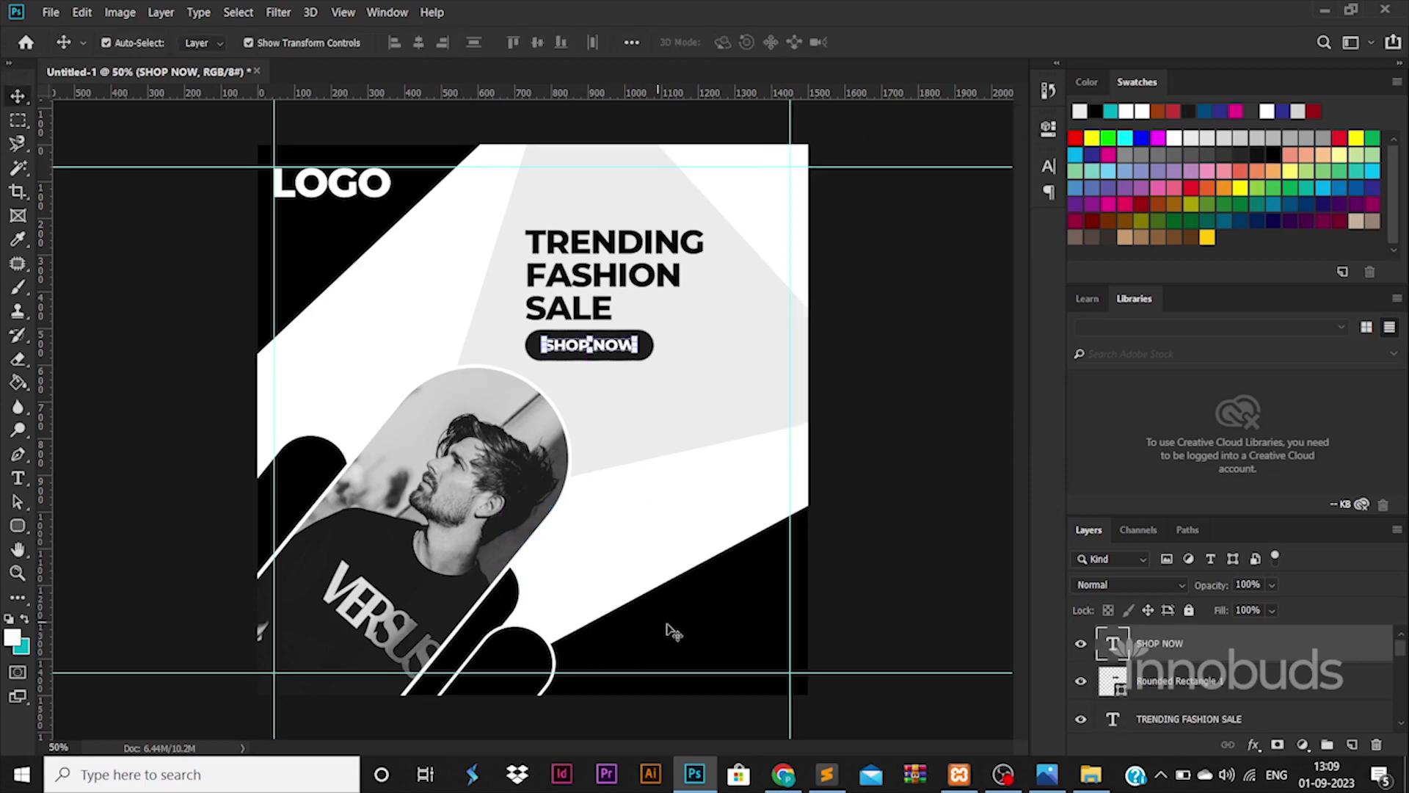
{"action": "left_click", "coordinate": [667, 628]}
Step: On a new Layer 1, paint cloud-brush strokes across the lower right
{"action": "left_click", "coordinate": [1352, 745]}
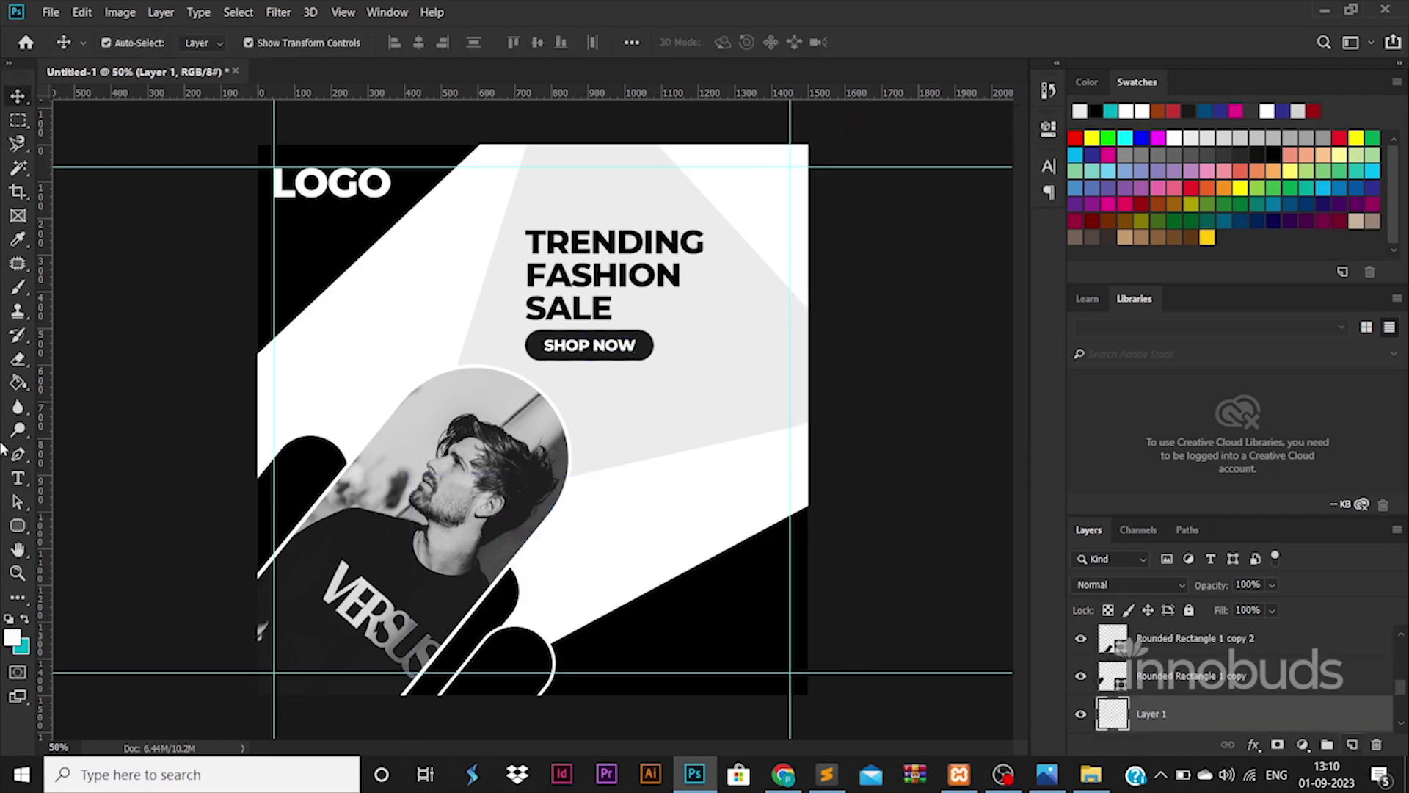
{"action": "left_click", "coordinate": [17, 286]}
{"action": "left_click", "coordinate": [656, 598]}
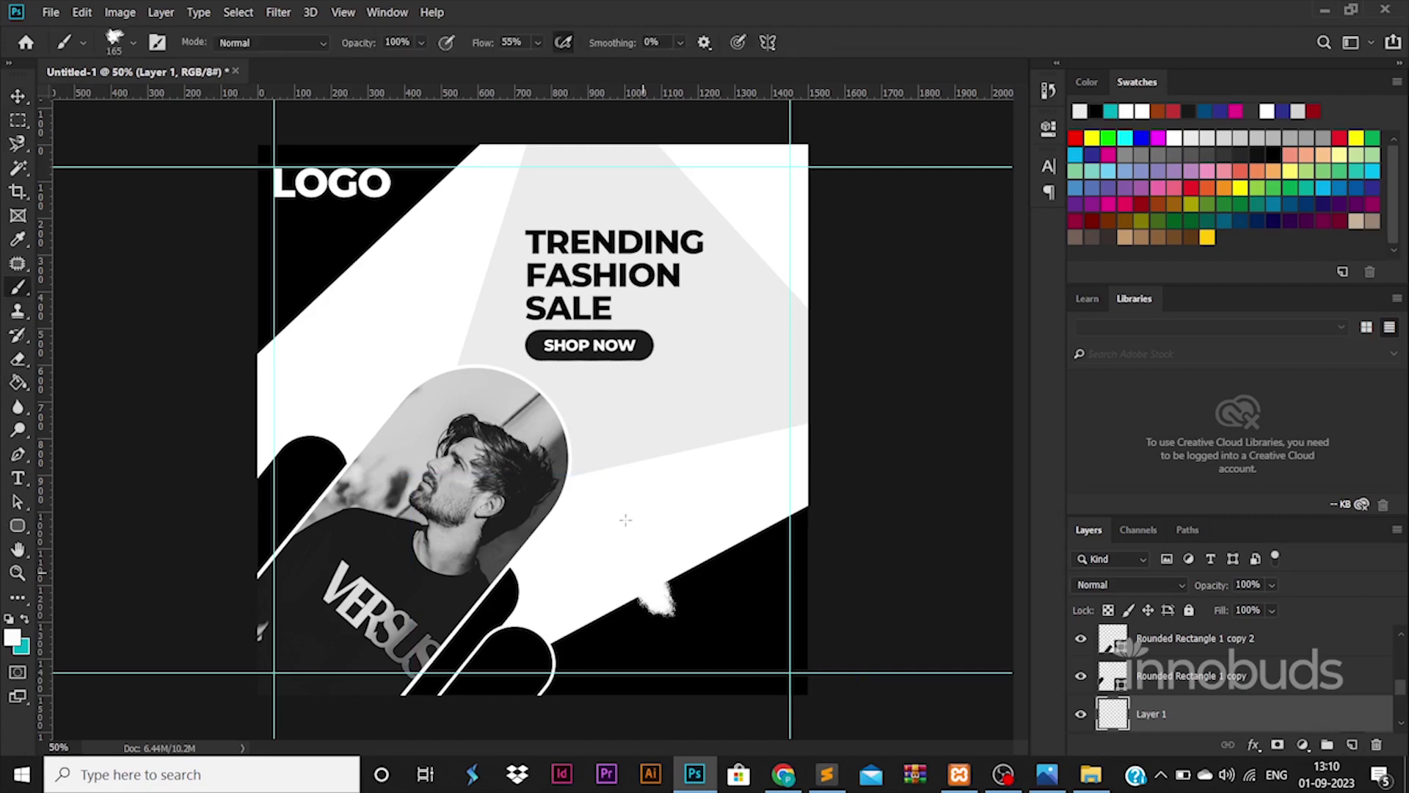
{"action": "left_click_drag", "start_coordinate": [727, 559], "coordinate": [598, 633]}
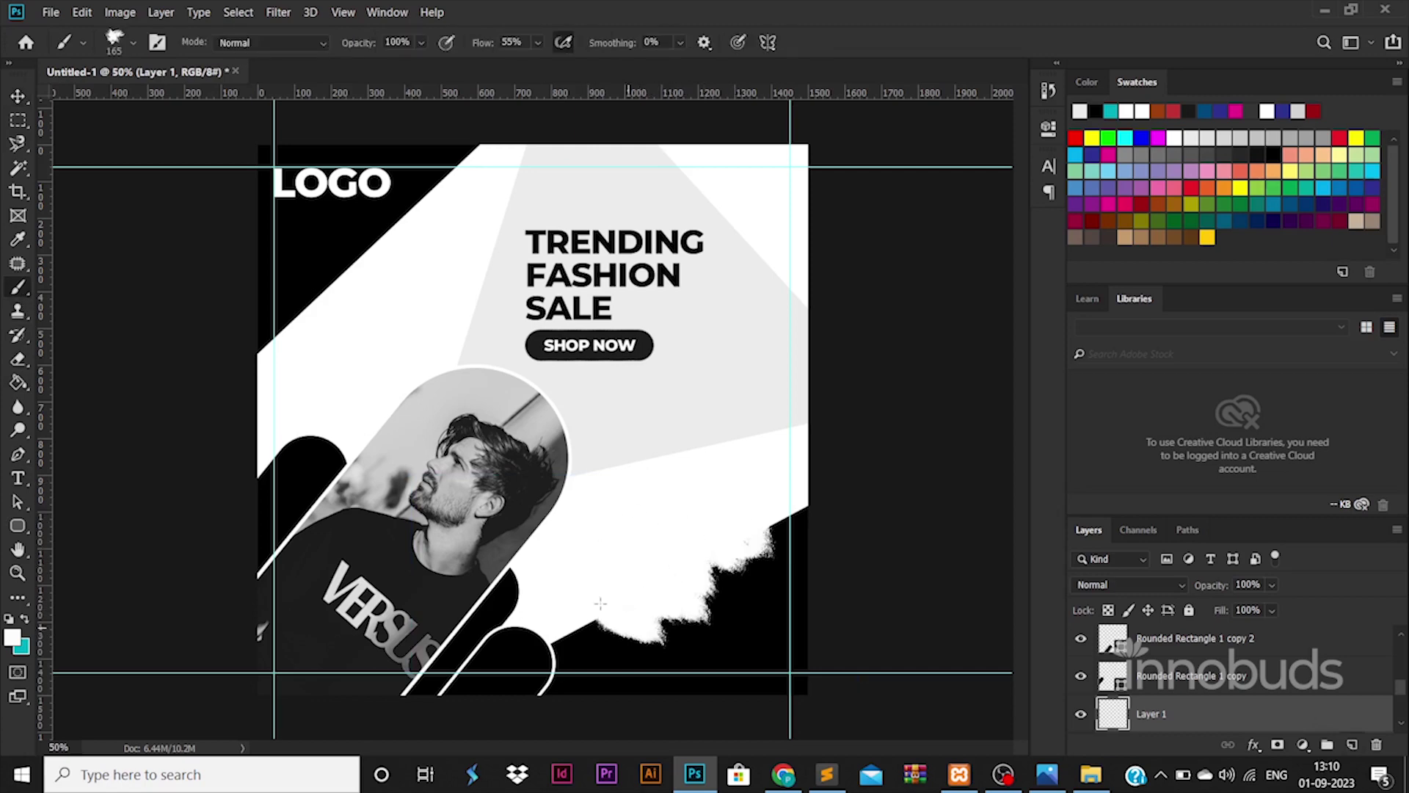
{"action": "scroll", "coordinate": [1280, 672], "scroll_direction": "down", "scroll_amount": 2}
Step: Move the painting beneath the white shapes and add a light grey #ecebeb Color Overlay
{"action": "key", "text": "ctrl+bracketleft"}
{"action": "key", "text": "ctrl+bracketleft"}
{"action": "key", "text": "ctrl+bracketleft"}
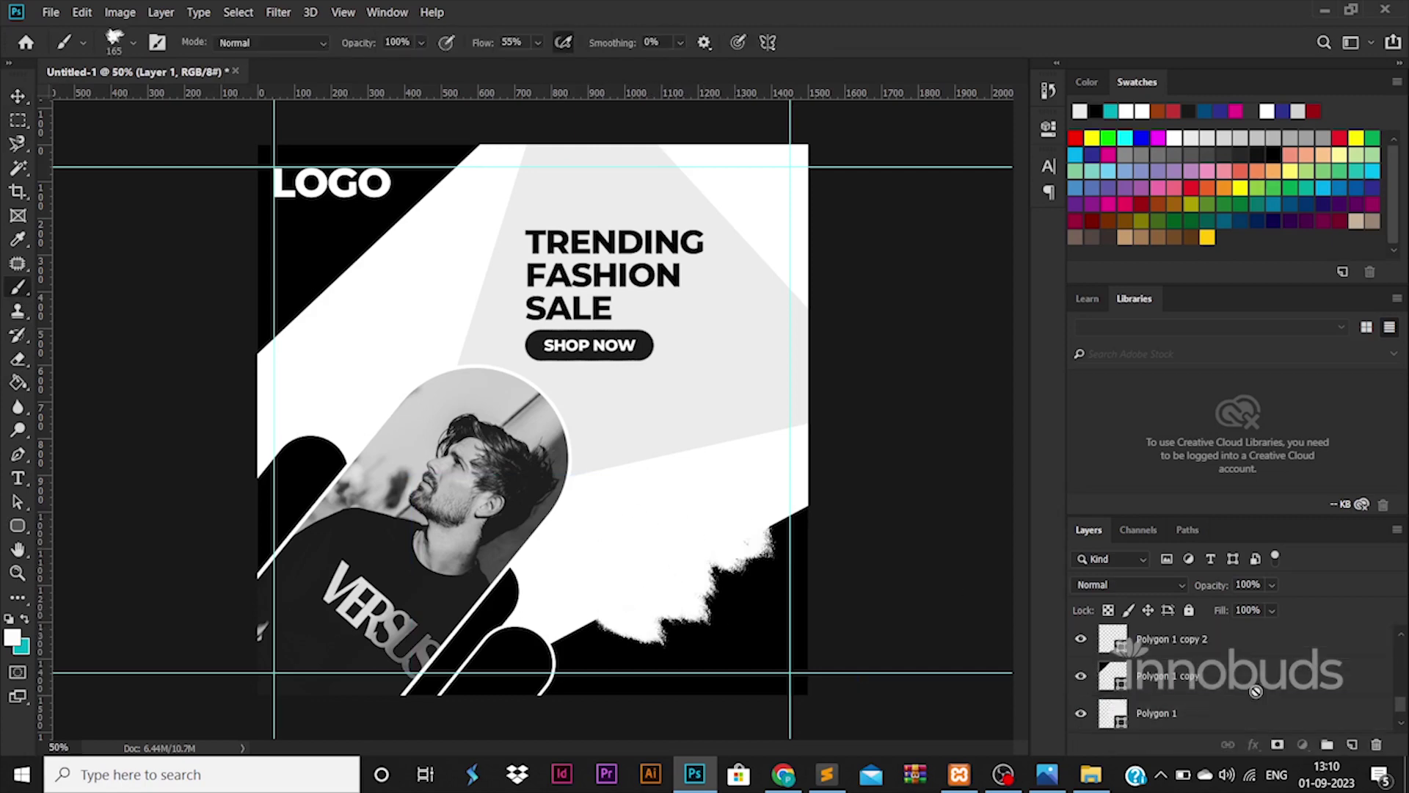
{"action": "key", "text": "ctrl+bracketleft"}
{"action": "double_click", "coordinate": [1277, 670]}
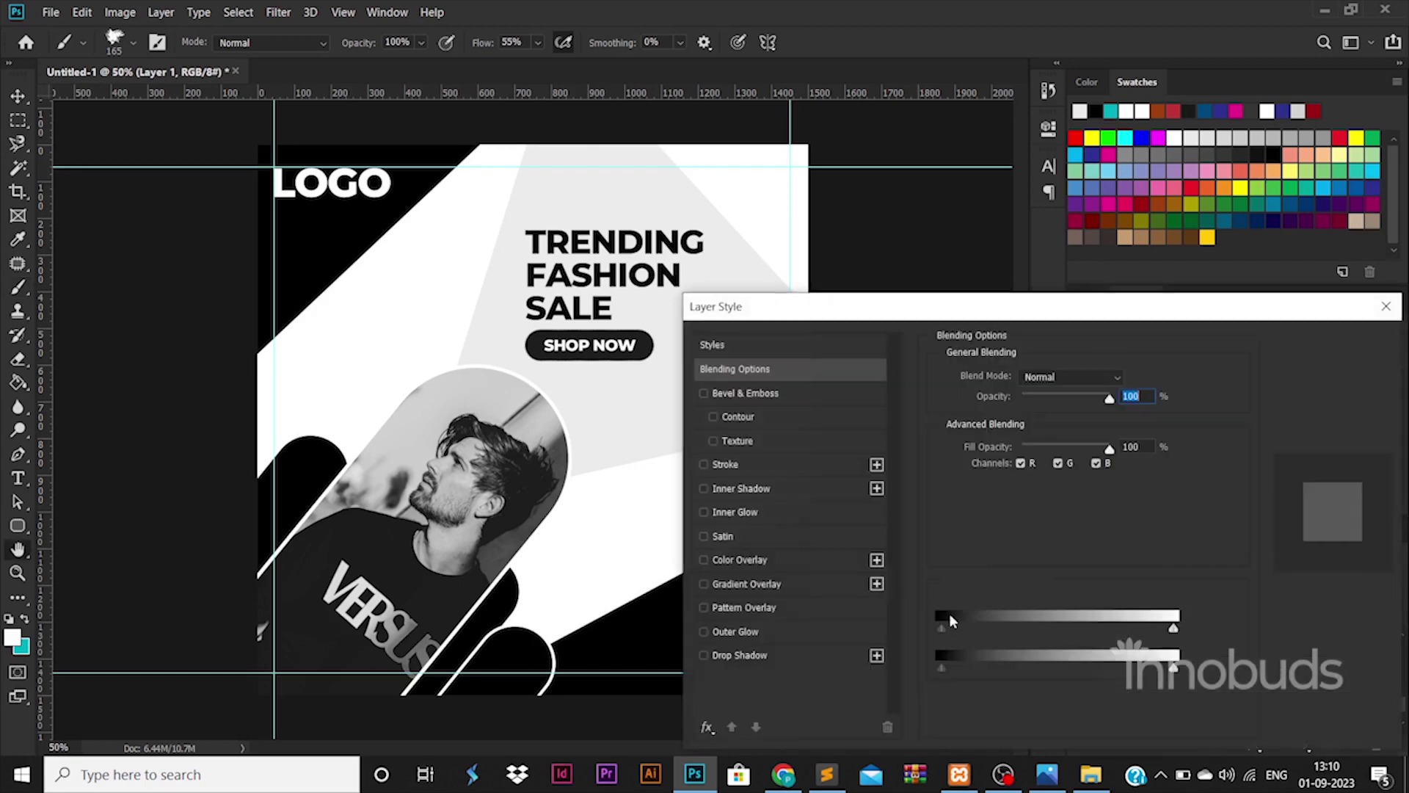
{"action": "left_click", "coordinate": [734, 584]}
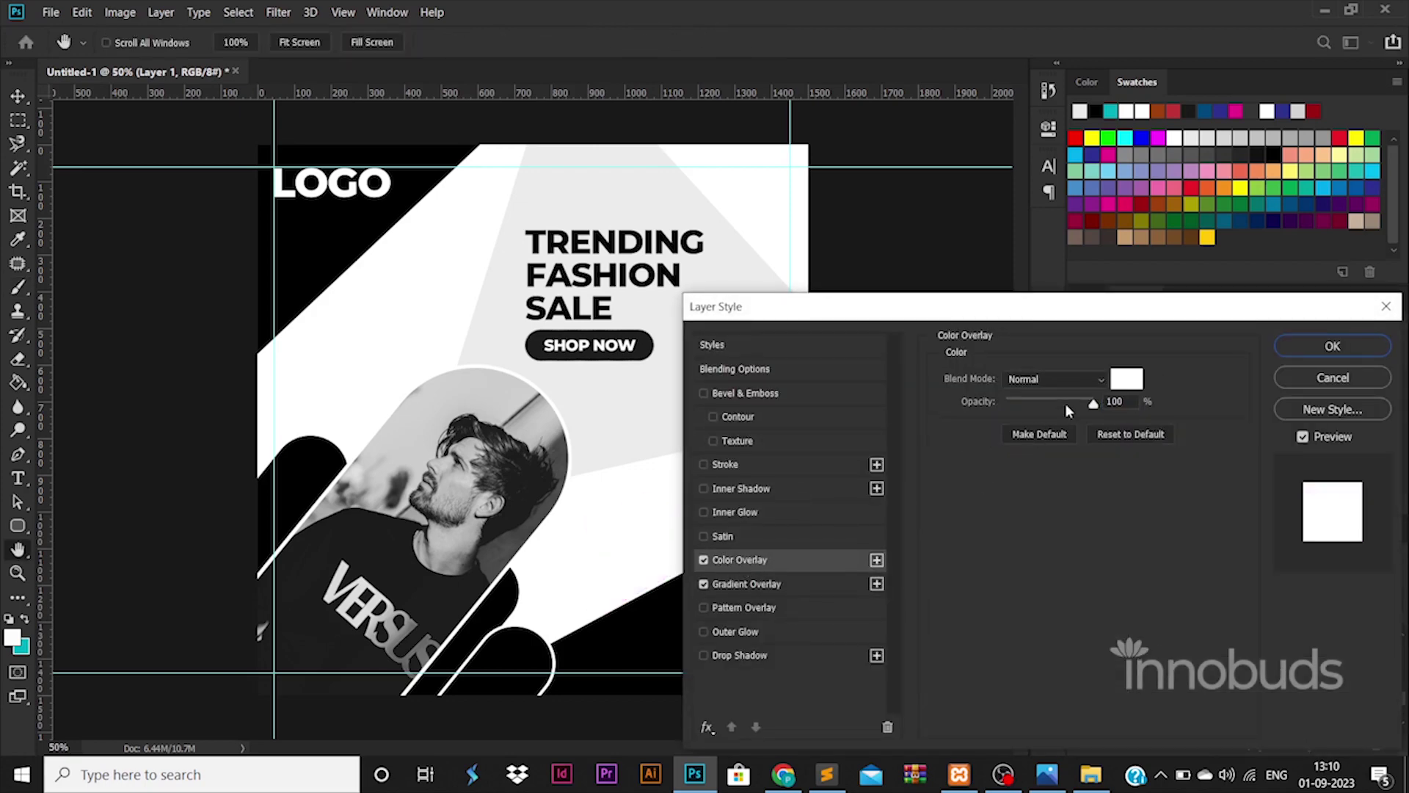
{"action": "left_click", "coordinate": [1121, 388]}
{"action": "left_click", "coordinate": [723, 285]}
{"action": "left_click", "coordinate": [1321, 355]}
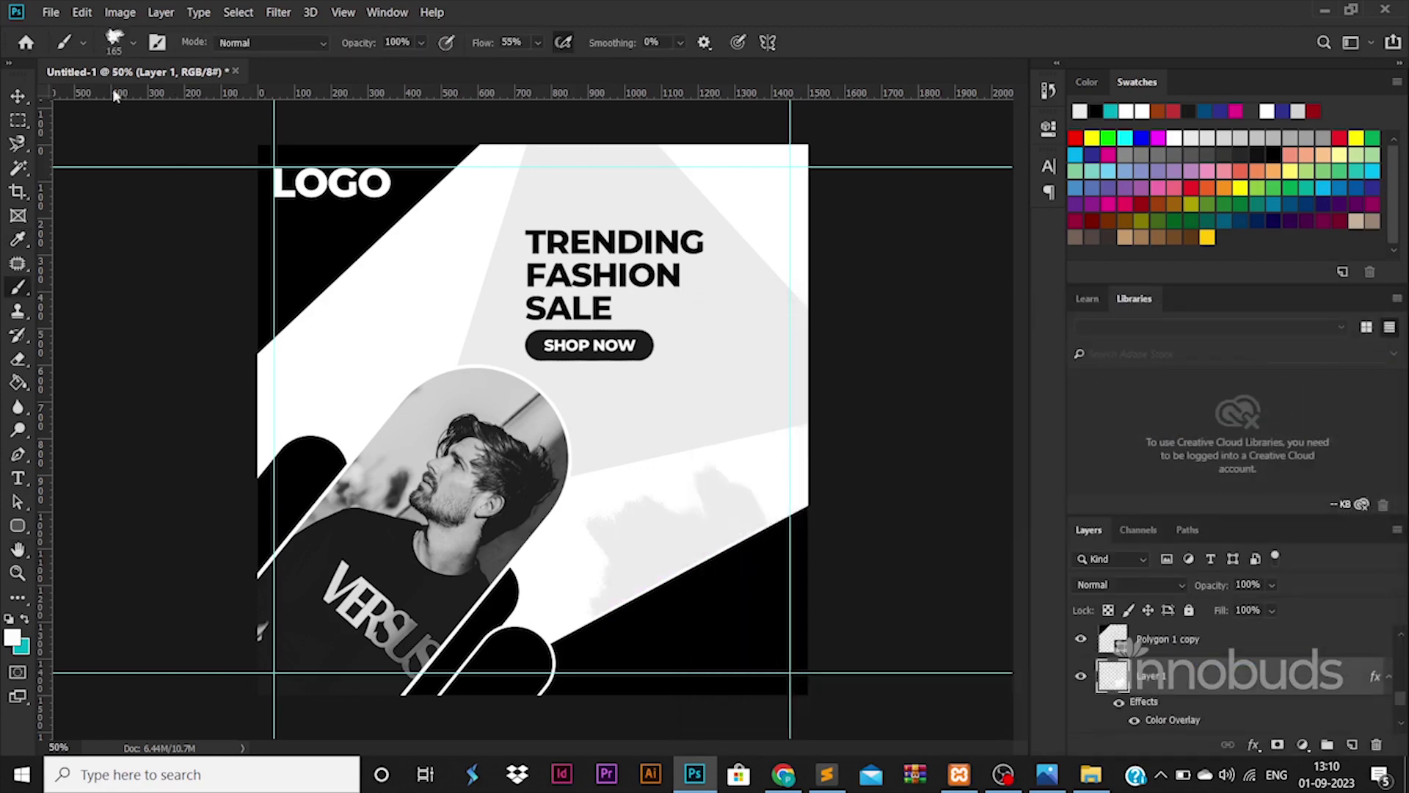
Step: Place a copy of the grey cloud texture under LOGO
{"action": "key", "text": "v"}
{"action": "left_click_drag", "start_coordinate": [628, 537], "coordinate": [301, 224]}
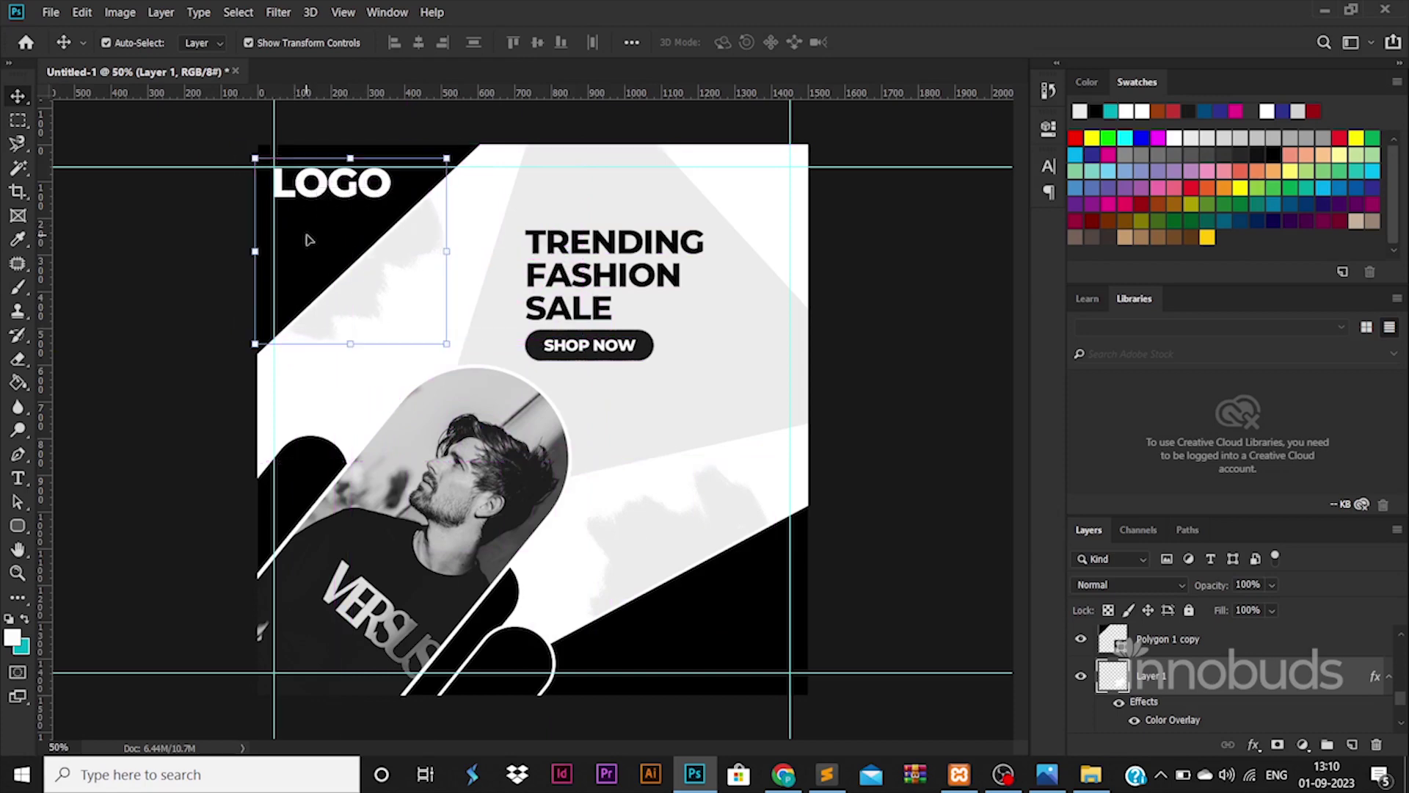
{"action": "left_click", "coordinate": [180, 431]}
{"action": "mouse_move", "coordinate": [1090, 773]}
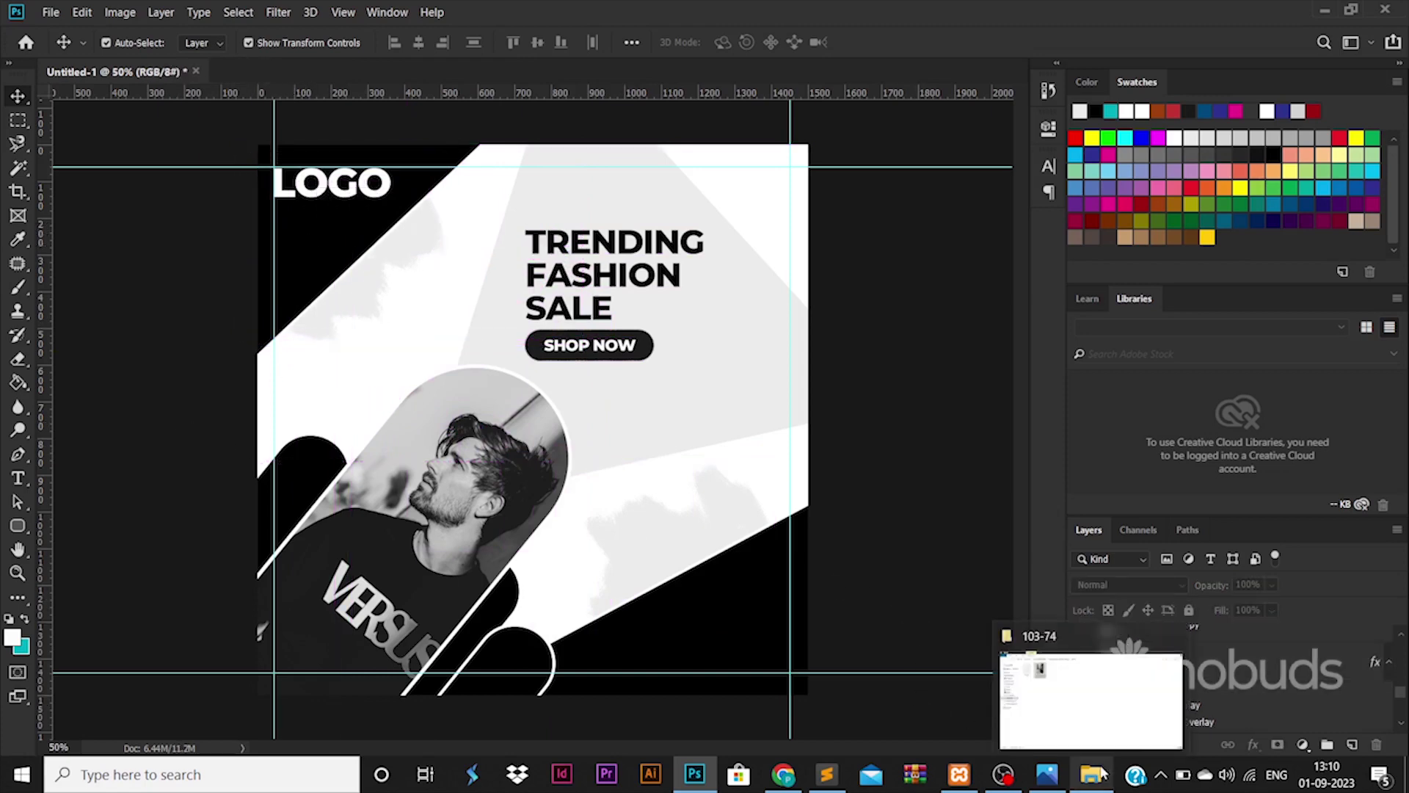
Step: From the ICONS folder, drag the globe and email icons into the poster
{"action": "left_click", "coordinate": [1086, 698]}
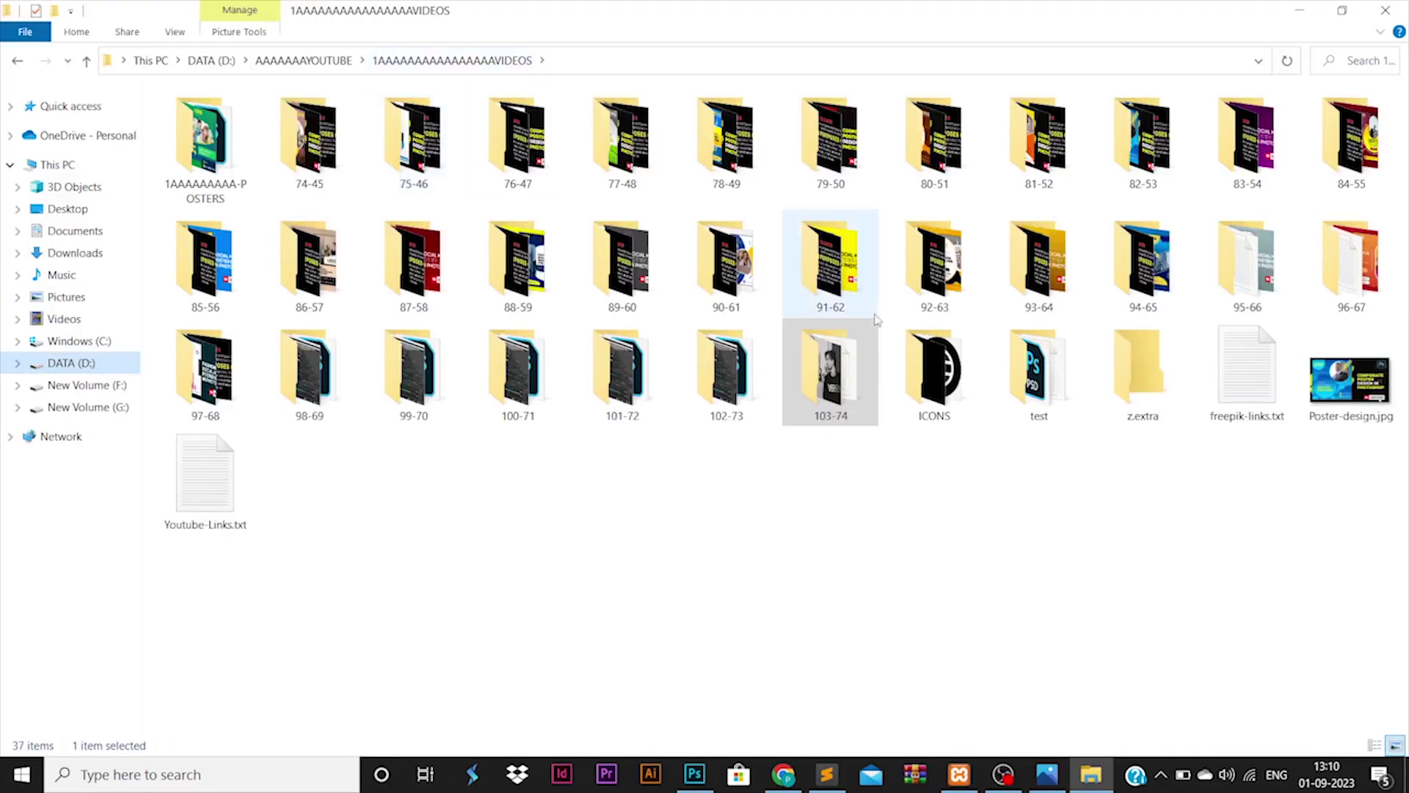
{"action": "double_click", "coordinate": [914, 386]}
{"action": "left_click", "coordinate": [334, 178]}
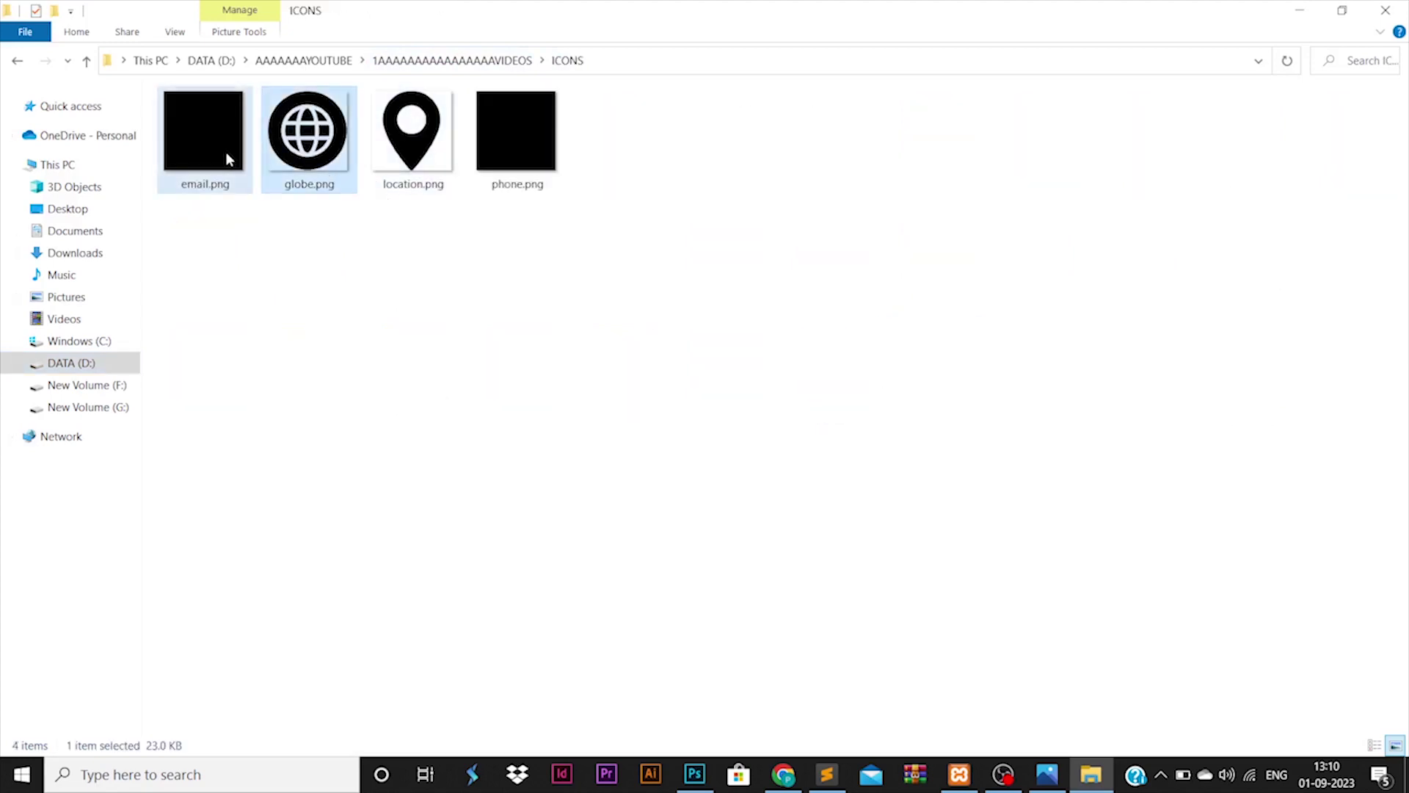
{"action": "left_click", "coordinate": [226, 151], "text": "ctrl"}
{"action": "left_click_drag", "start_coordinate": [226, 152], "coordinate": [644, 615]}
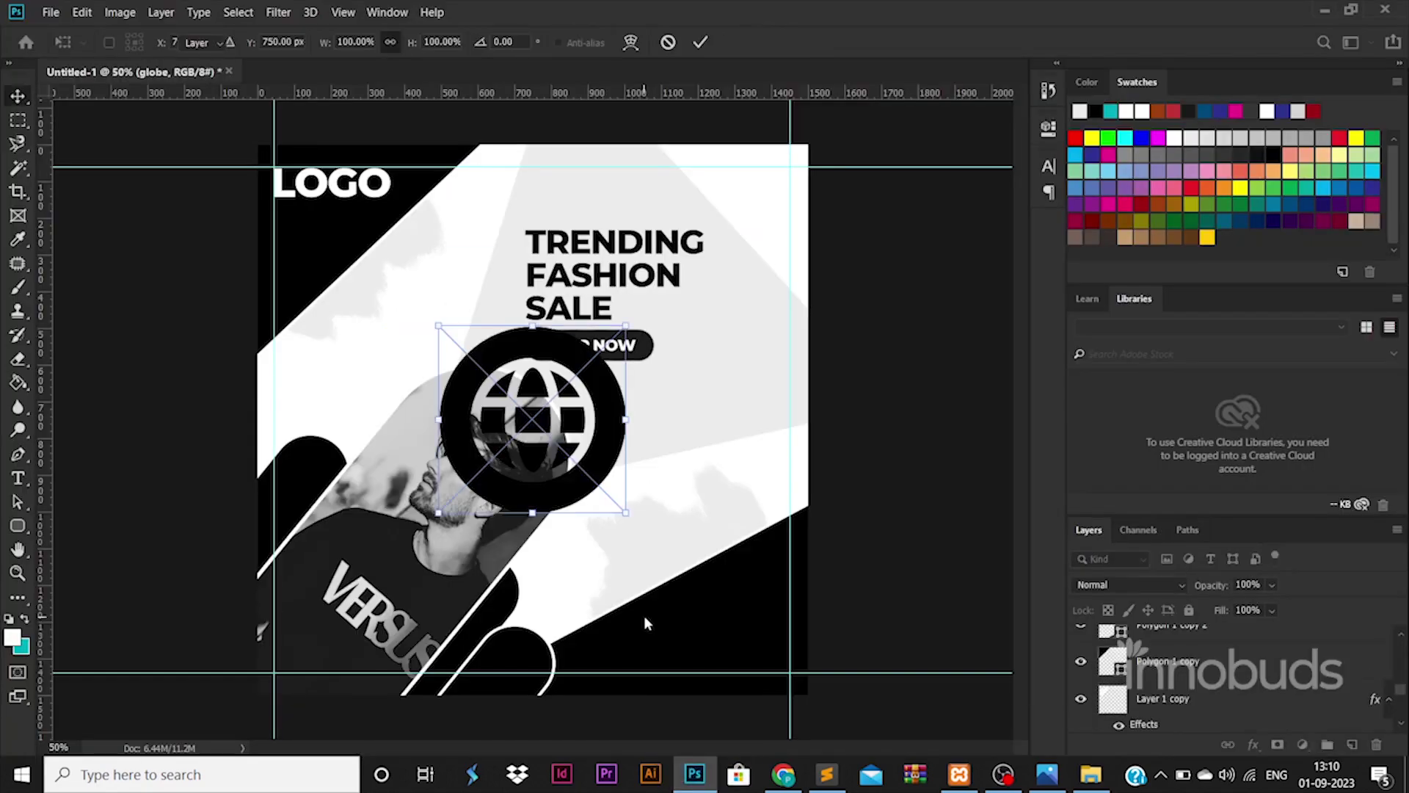
Step: Commit the placed icons and shrink the email icon to a small size
{"action": "key", "text": "Return"}
{"action": "key", "text": "Return"}
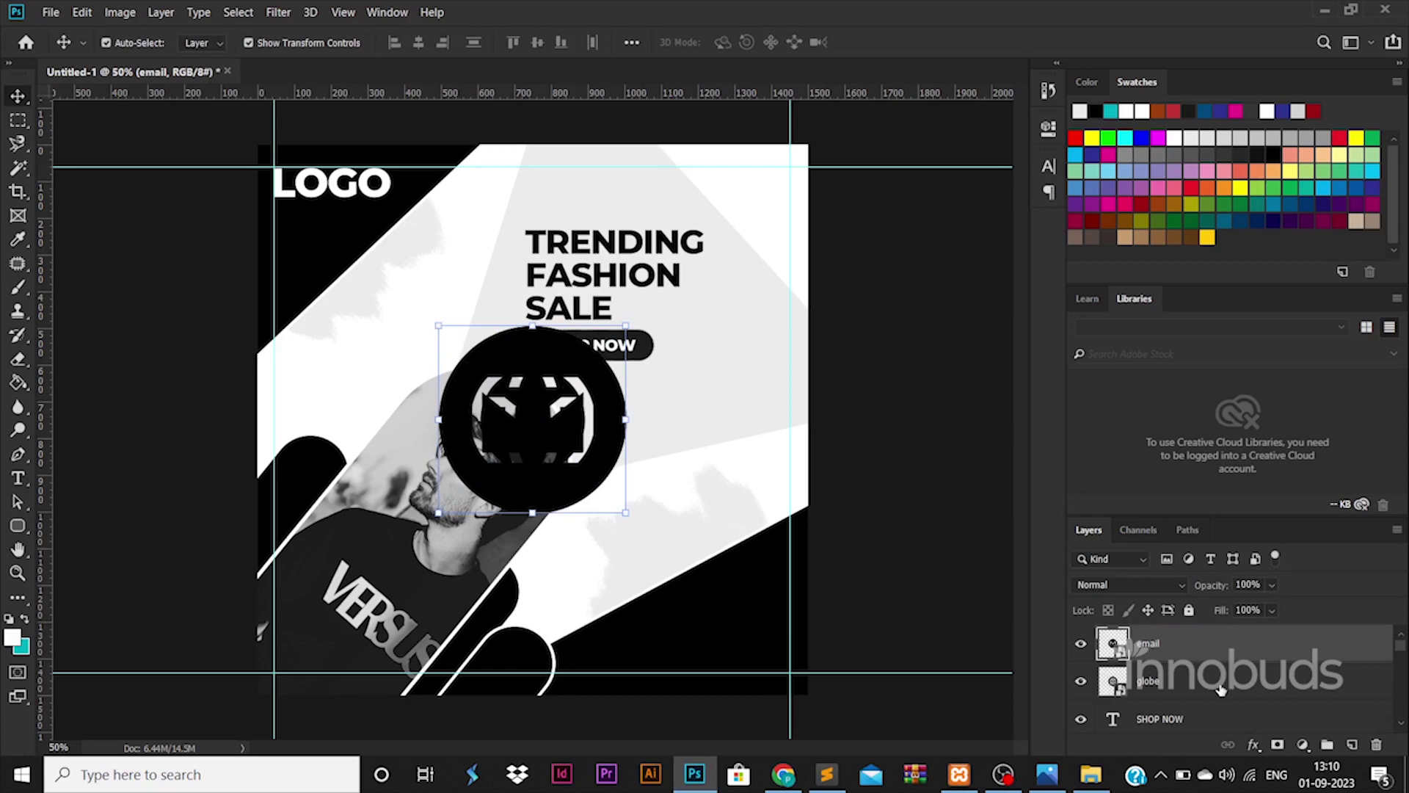
{"action": "mouse_move", "coordinate": [626, 325]}
{"action": "left_mouse_down"}
{"action": "mouse_move", "coordinate": [463, 490]}
{"action": "mouse_move", "coordinate": [657, 682]}
{"action": "left_mouse_up"}
{"action": "key", "text": "ctrl+plus"}
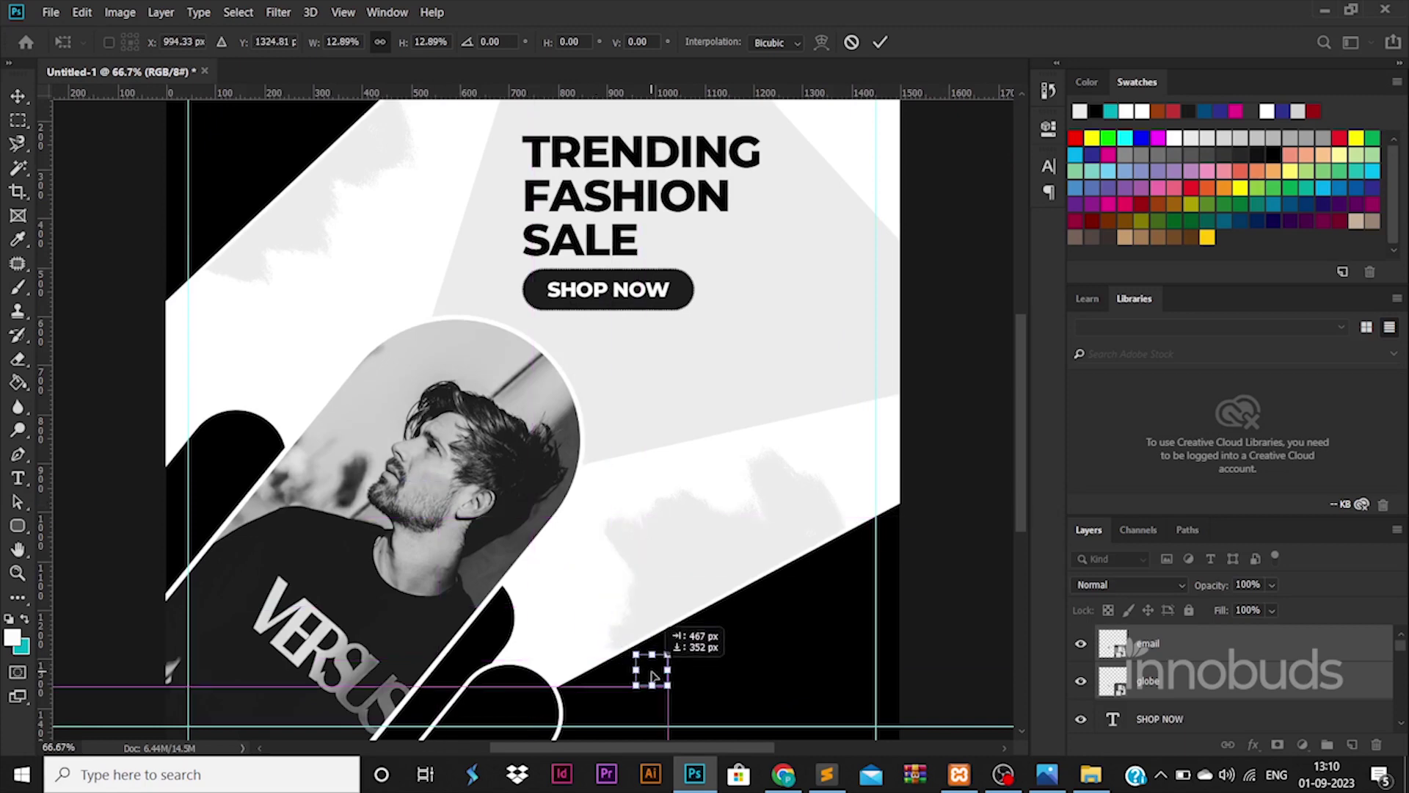
{"action": "key", "text": "Return"}
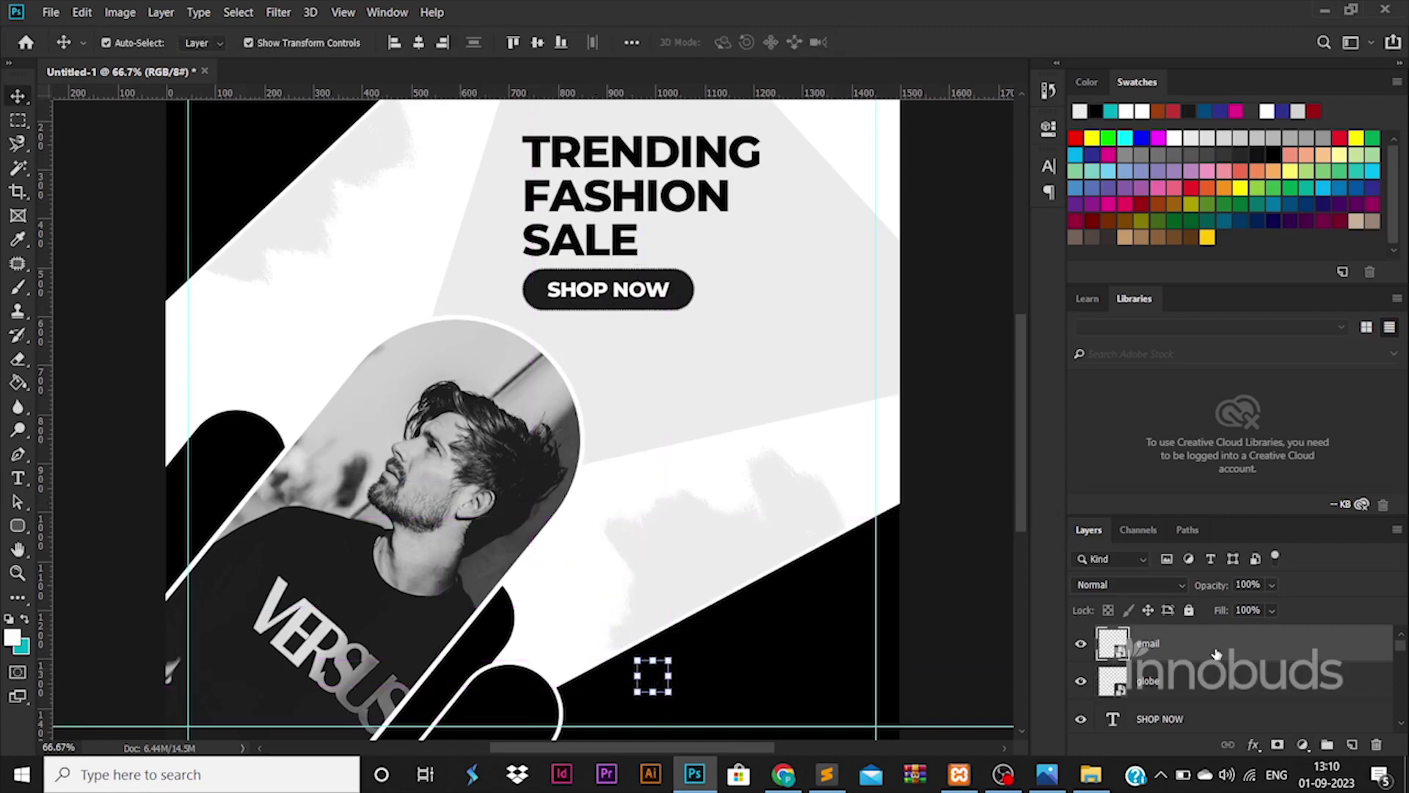
Step: Turn the email icon white with a Color Overlay and paste that style onto the globe icon
{"action": "double_click", "coordinate": [1216, 653]}
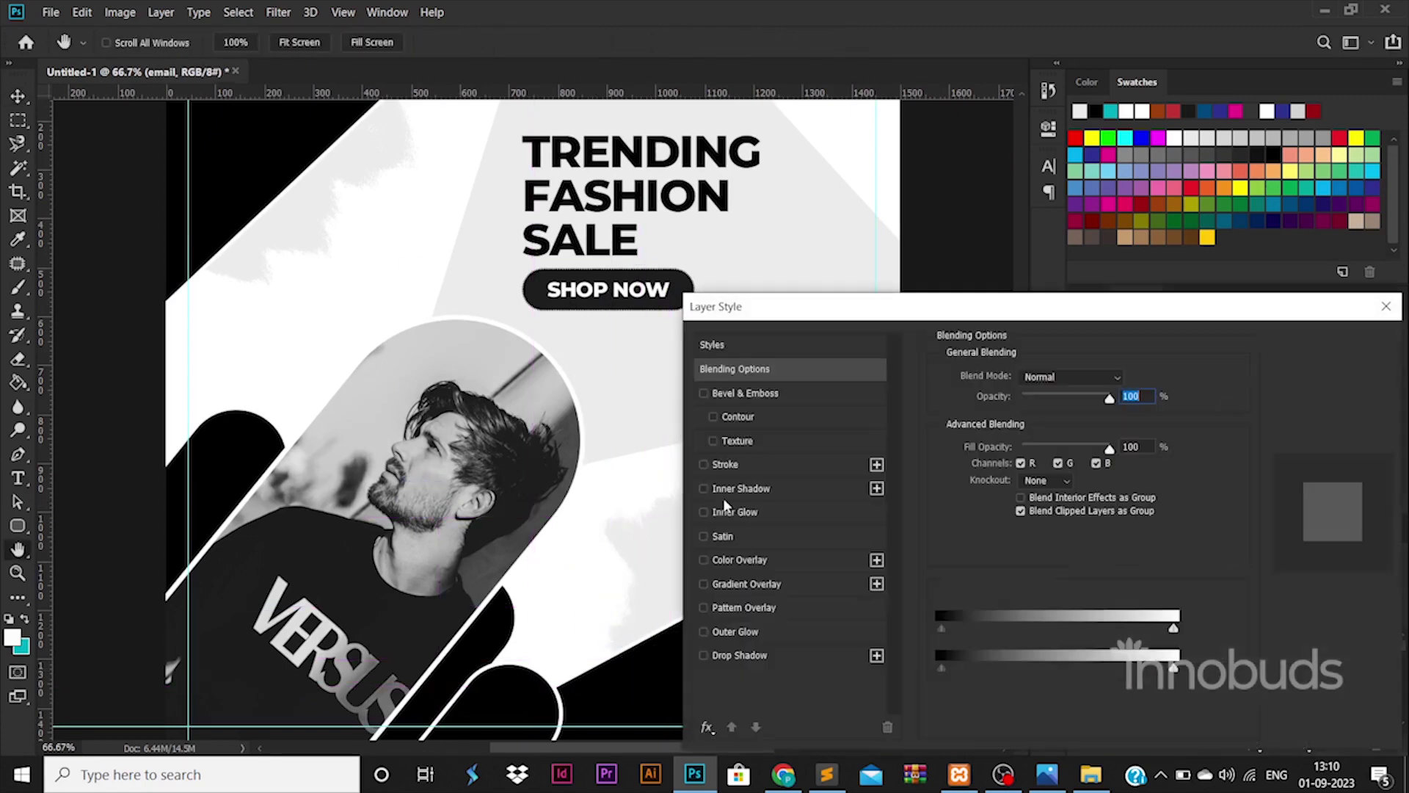
{"action": "left_click", "coordinate": [767, 561]}
{"action": "left_click", "coordinate": [1324, 350]}
{"action": "right_click", "coordinate": [1222, 644]}
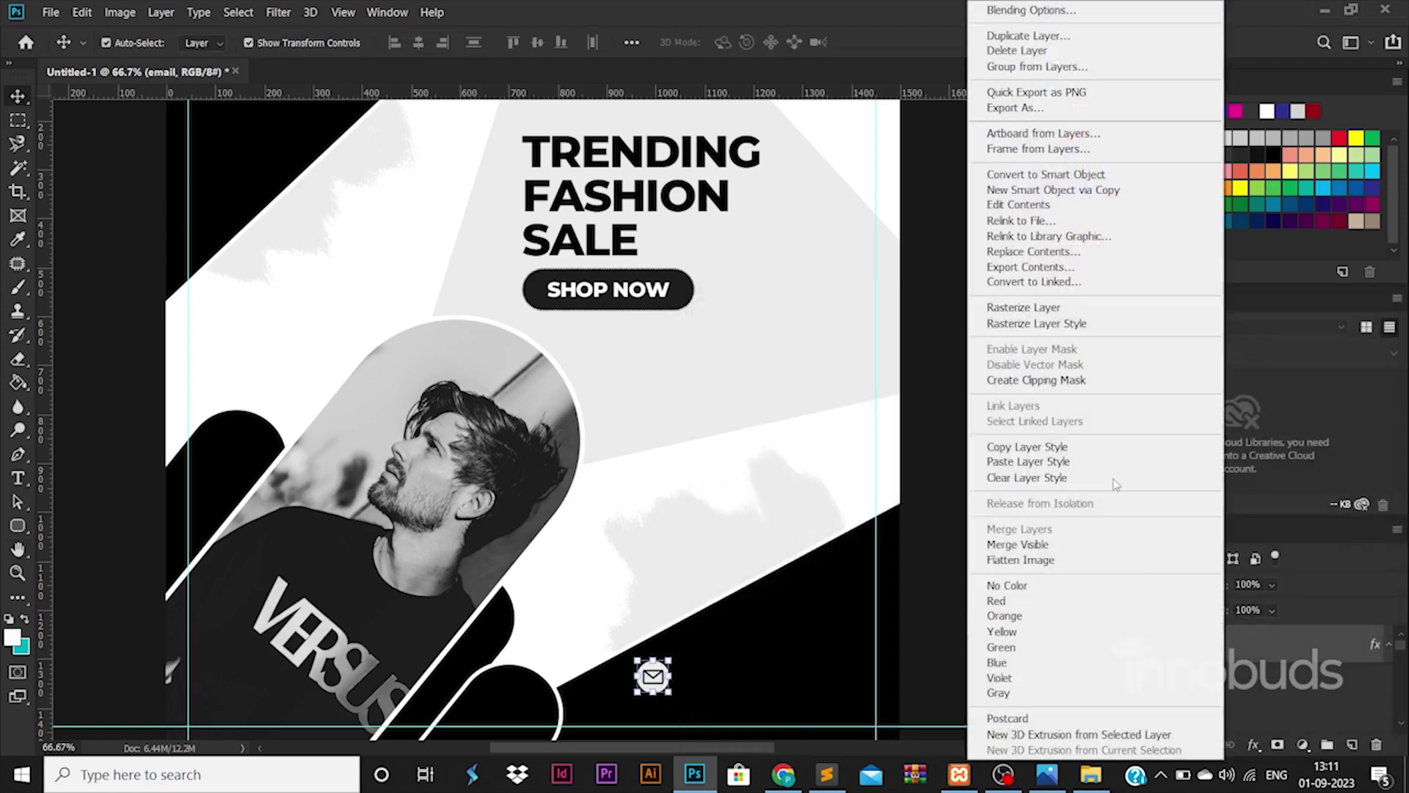
{"action": "left_click", "coordinate": [1043, 446]}
{"action": "right_click", "coordinate": [1204, 719]}
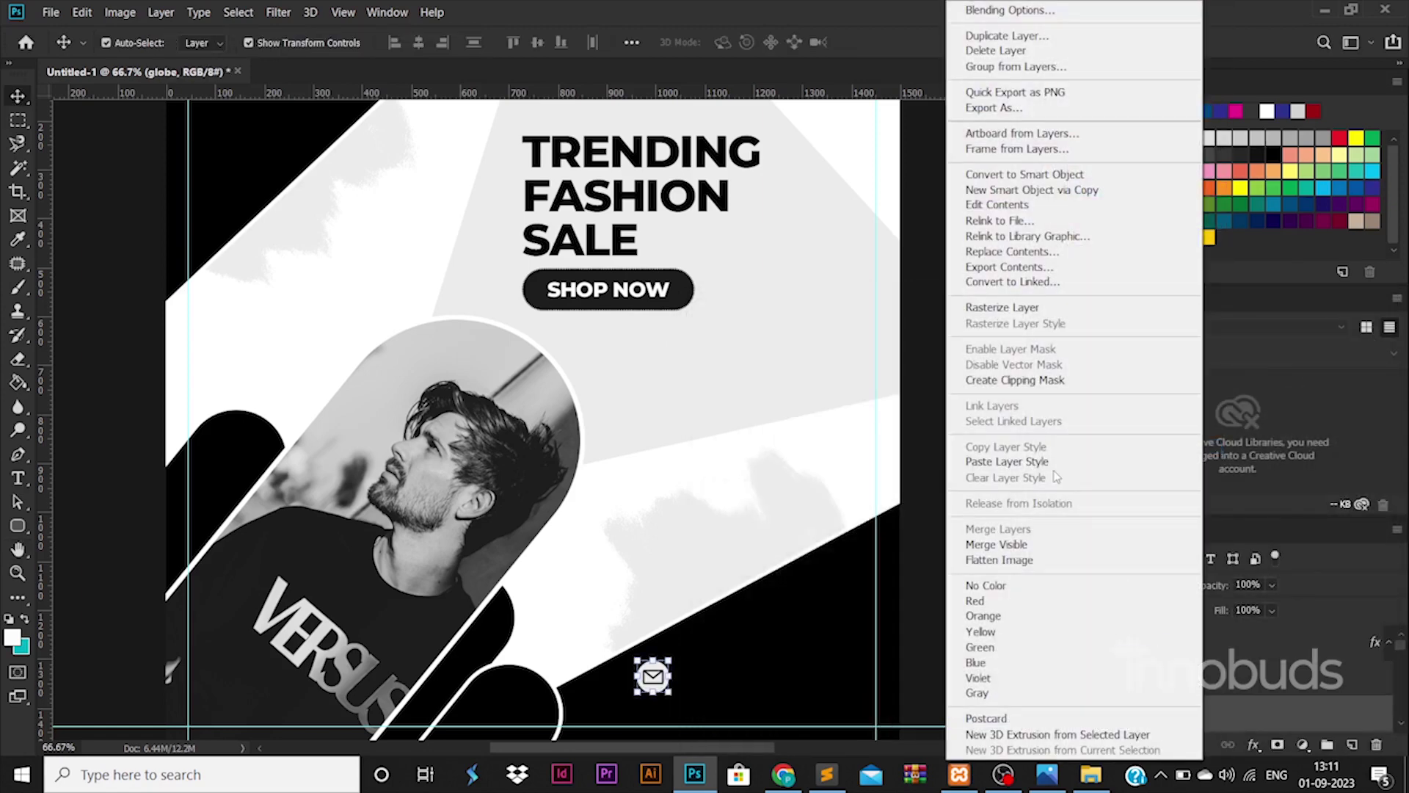
{"action": "left_click", "coordinate": [1042, 462]}
Step: Stack the globe icon above the email icon
{"action": "scroll", "coordinate": [799, 566], "scroll_direction": "down", "scroll_amount": 2}
{"action": "scroll", "coordinate": [747, 614], "scroll_direction": "up", "scroll_amount": 1}
{"action": "left_click_drag", "start_coordinate": [659, 653], "coordinate": [660, 603]}
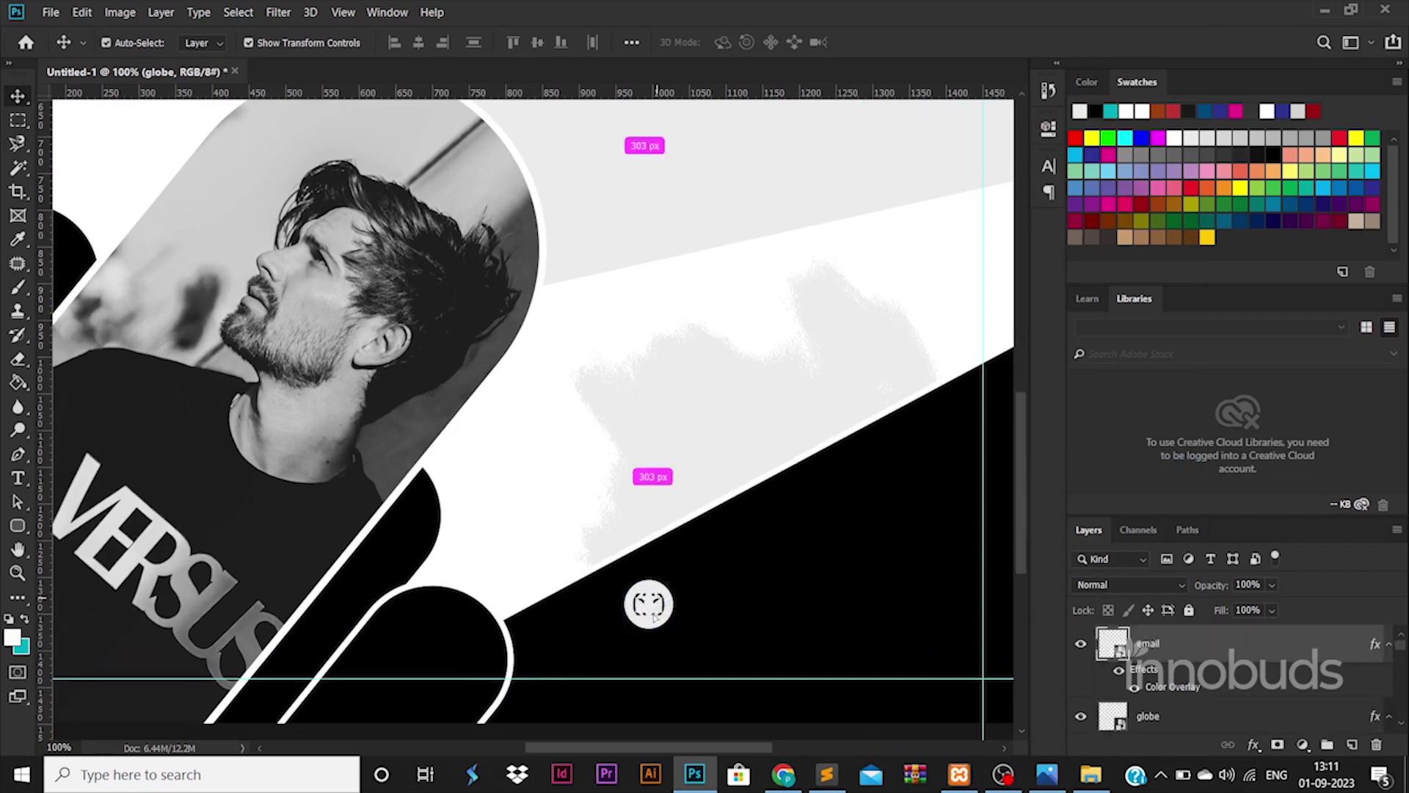
{"action": "left_click_drag", "start_coordinate": [655, 654], "coordinate": [659, 670]}
{"action": "left_click", "coordinate": [1195, 709]}
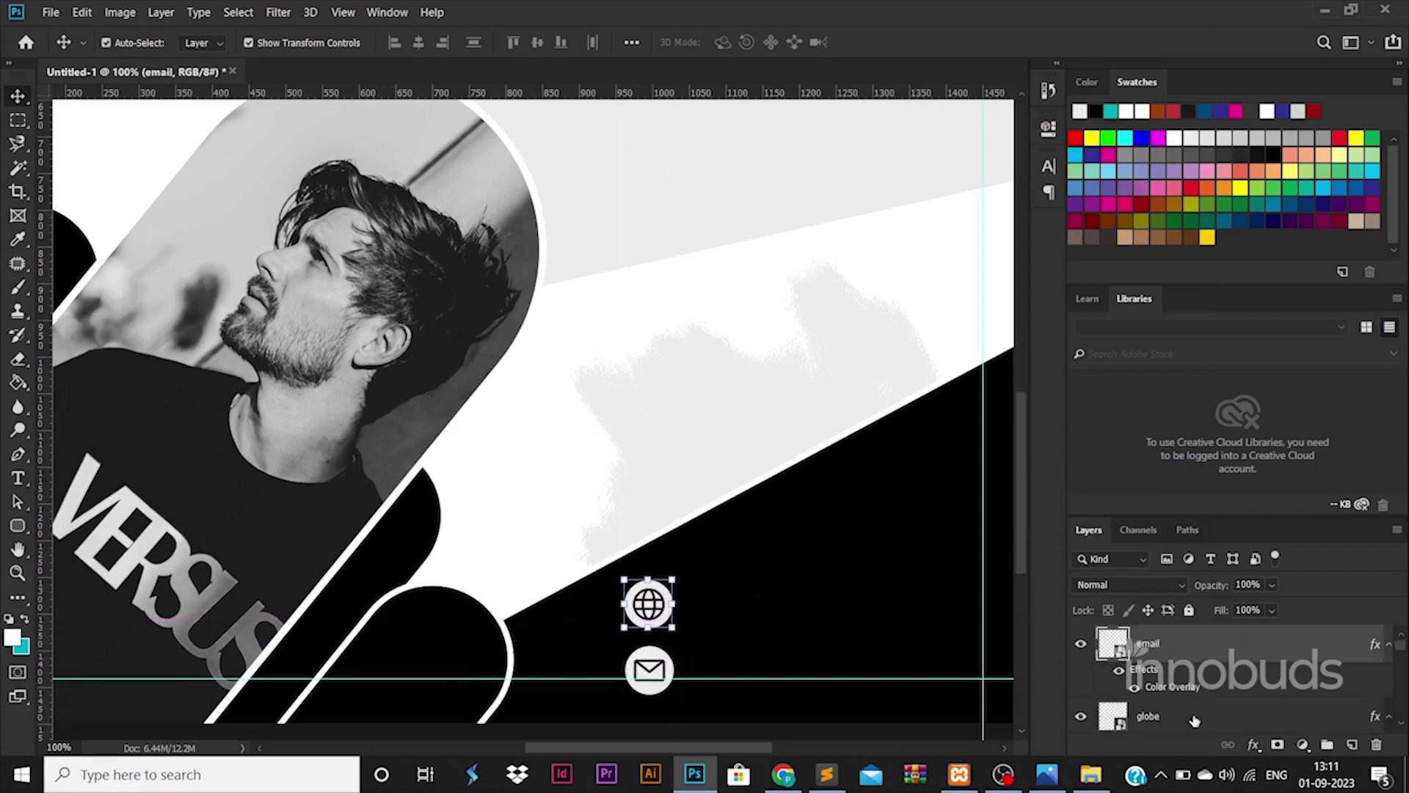
{"action": "key", "text": "Down"}
{"action": "key", "text": "Down"}
{"action": "key", "text": "Down"}
{"action": "key", "text": "Down"}
{"action": "key", "text": "Down"}
{"action": "key", "text": "Down"}
Step: Scale both icons to about 74% and move them right into the black area
{"action": "scroll", "coordinate": [1207, 682], "scroll_direction": "up", "scroll_amount": 2}
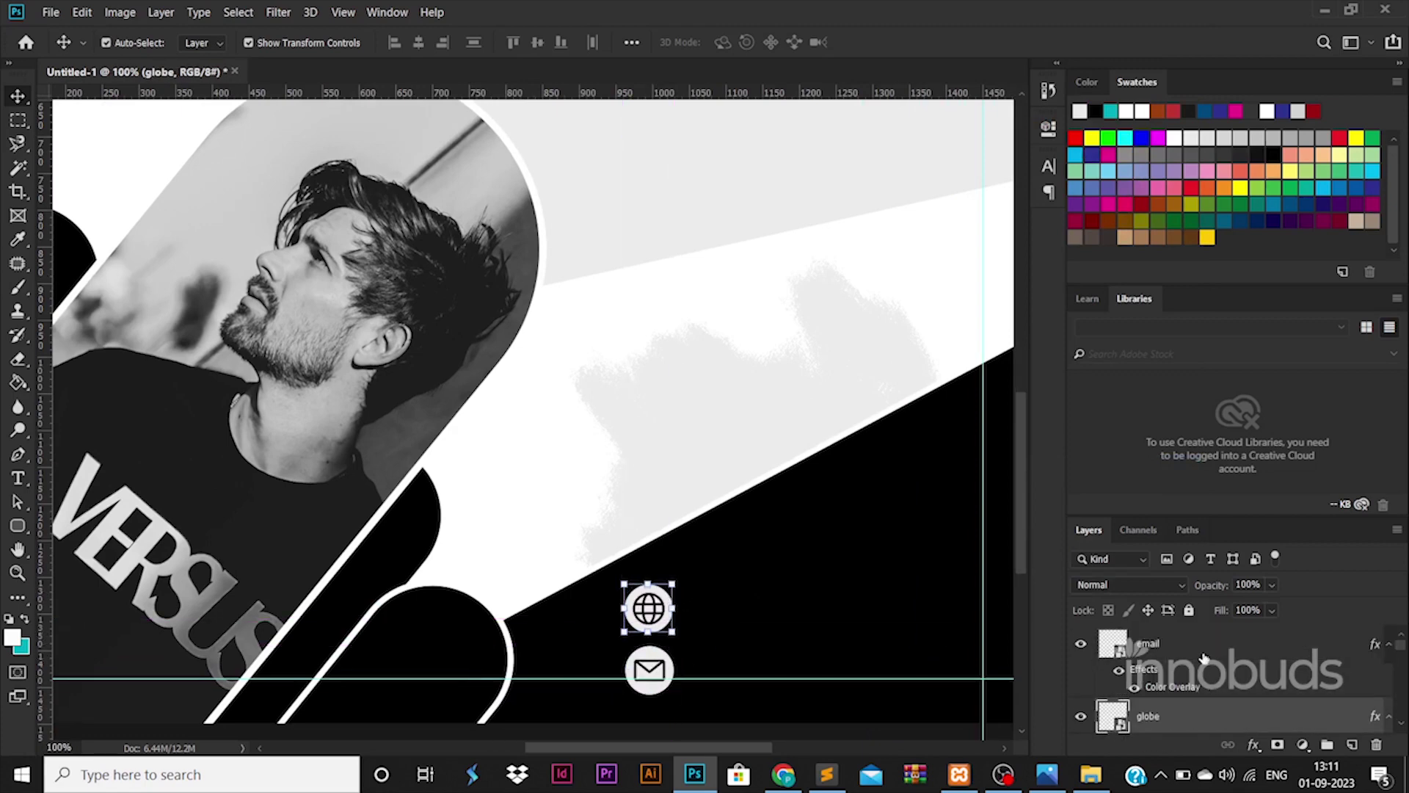
{"action": "left_click", "coordinate": [1203, 640], "text": "ctrl"}
{"action": "key", "text": "ctrl+t"}
{"action": "left_click_drag", "start_coordinate": [624, 693], "coordinate": [637, 664]}
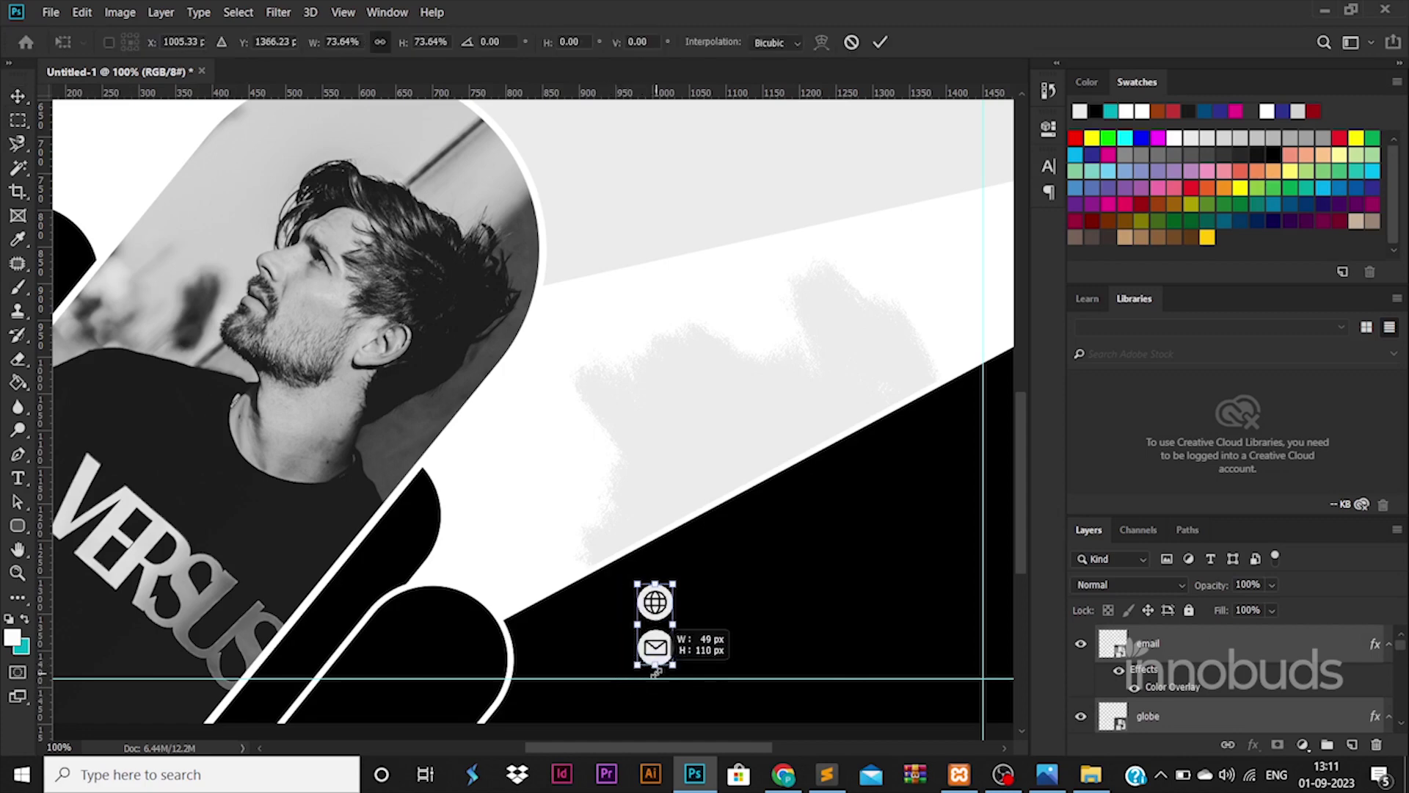
{"action": "left_click_drag", "start_coordinate": [667, 615], "coordinate": [764, 625]}
{"action": "key", "text": "Return"}
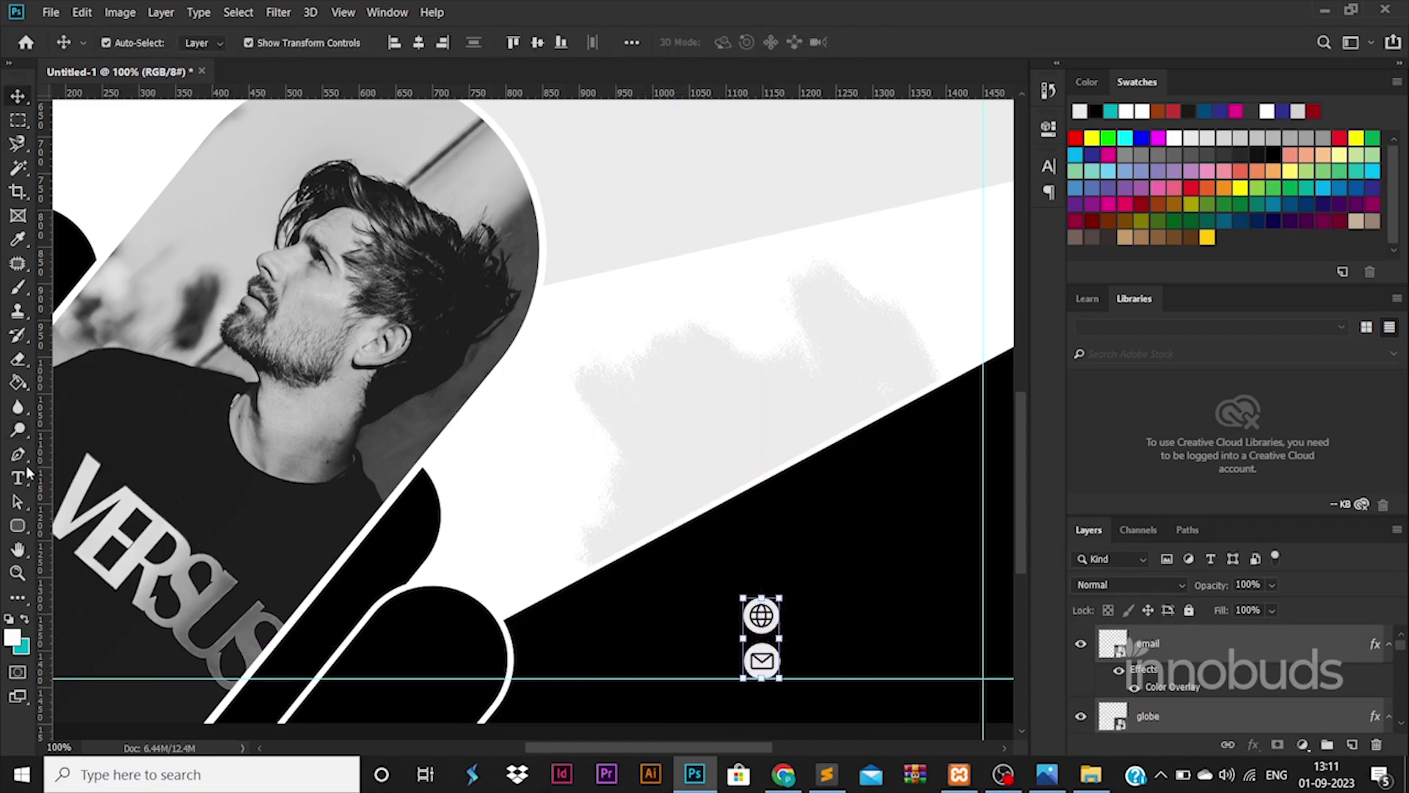
{"action": "left_click", "coordinate": [19, 477]}
{"action": "left_click", "coordinate": [793, 538]}
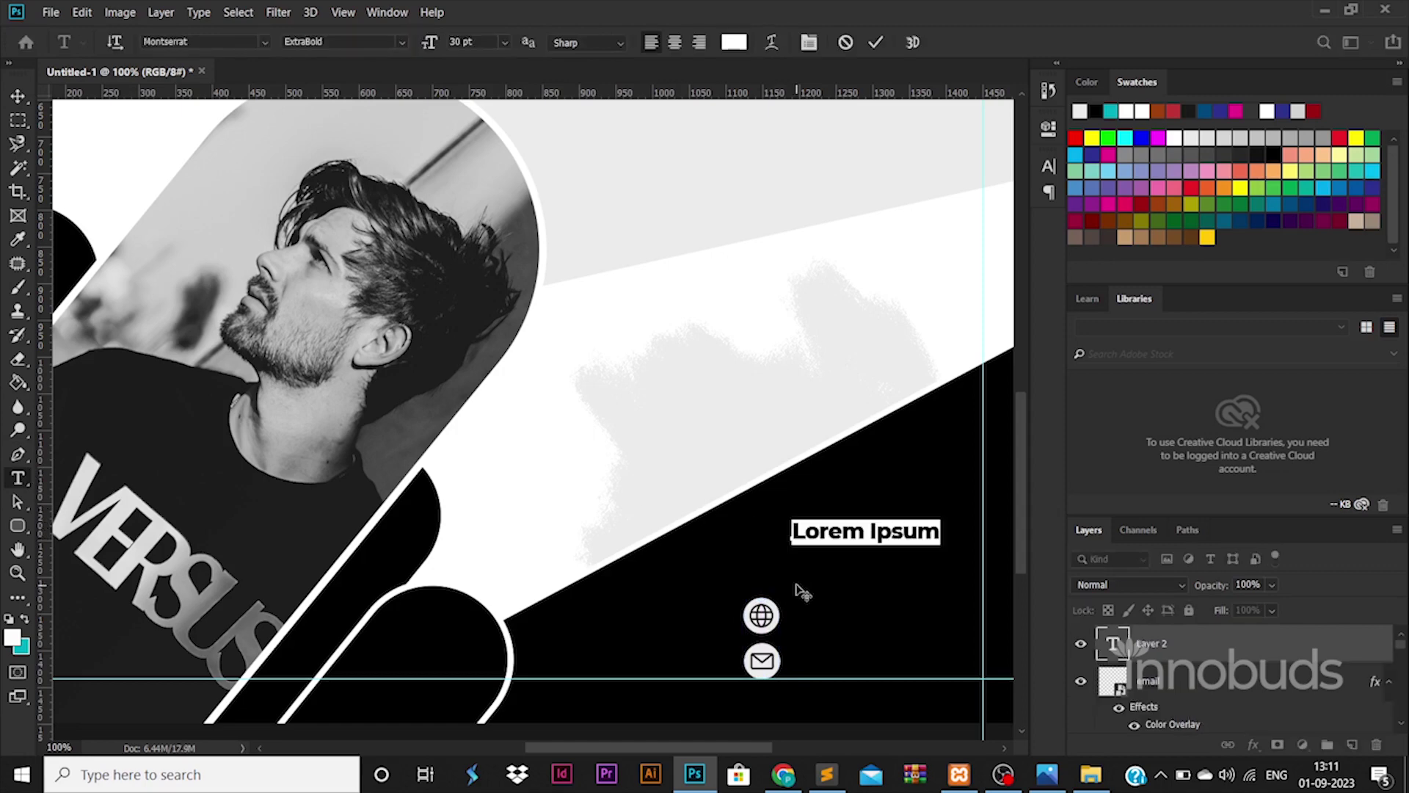
{"action": "type", "text": "www.website.com"}
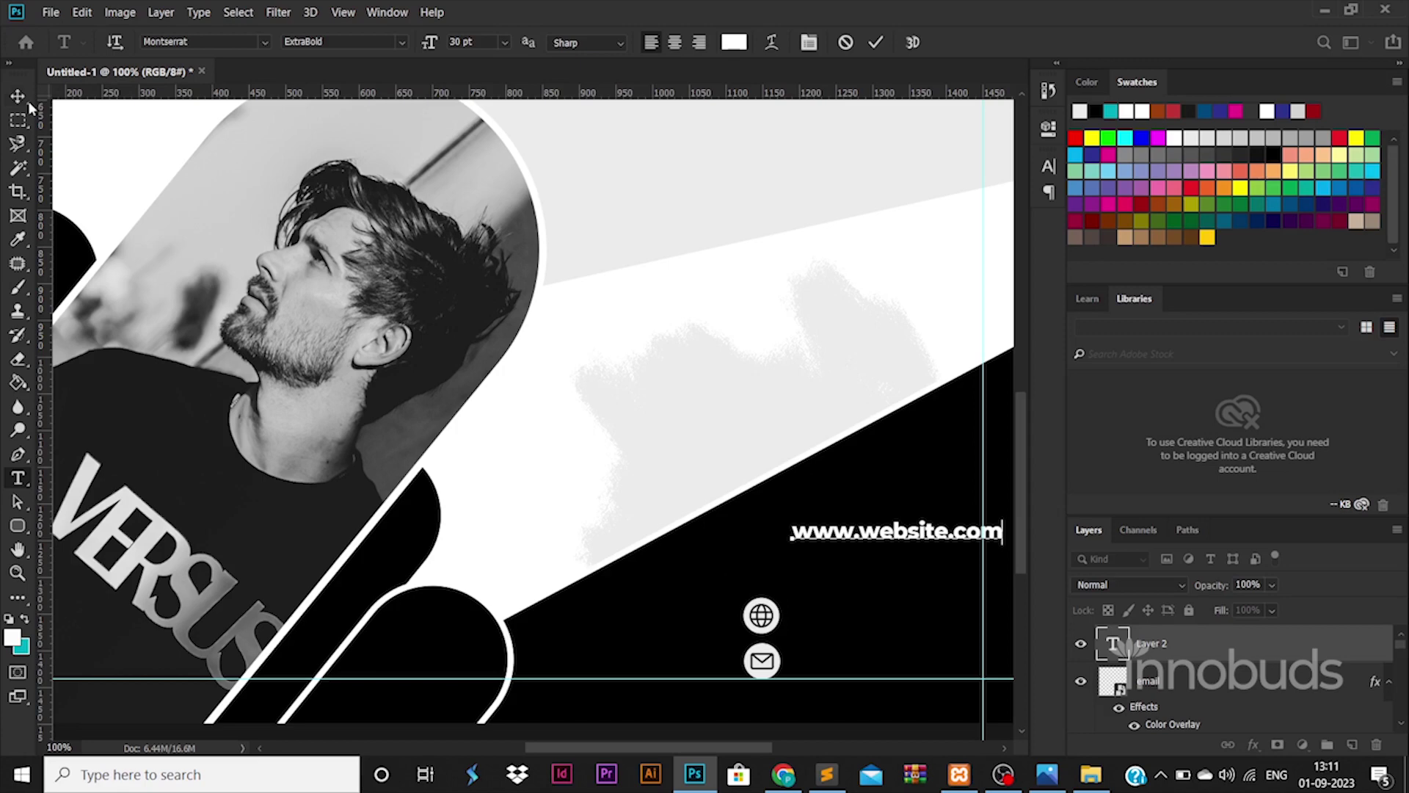
{"action": "left_click", "coordinate": [19, 96]}
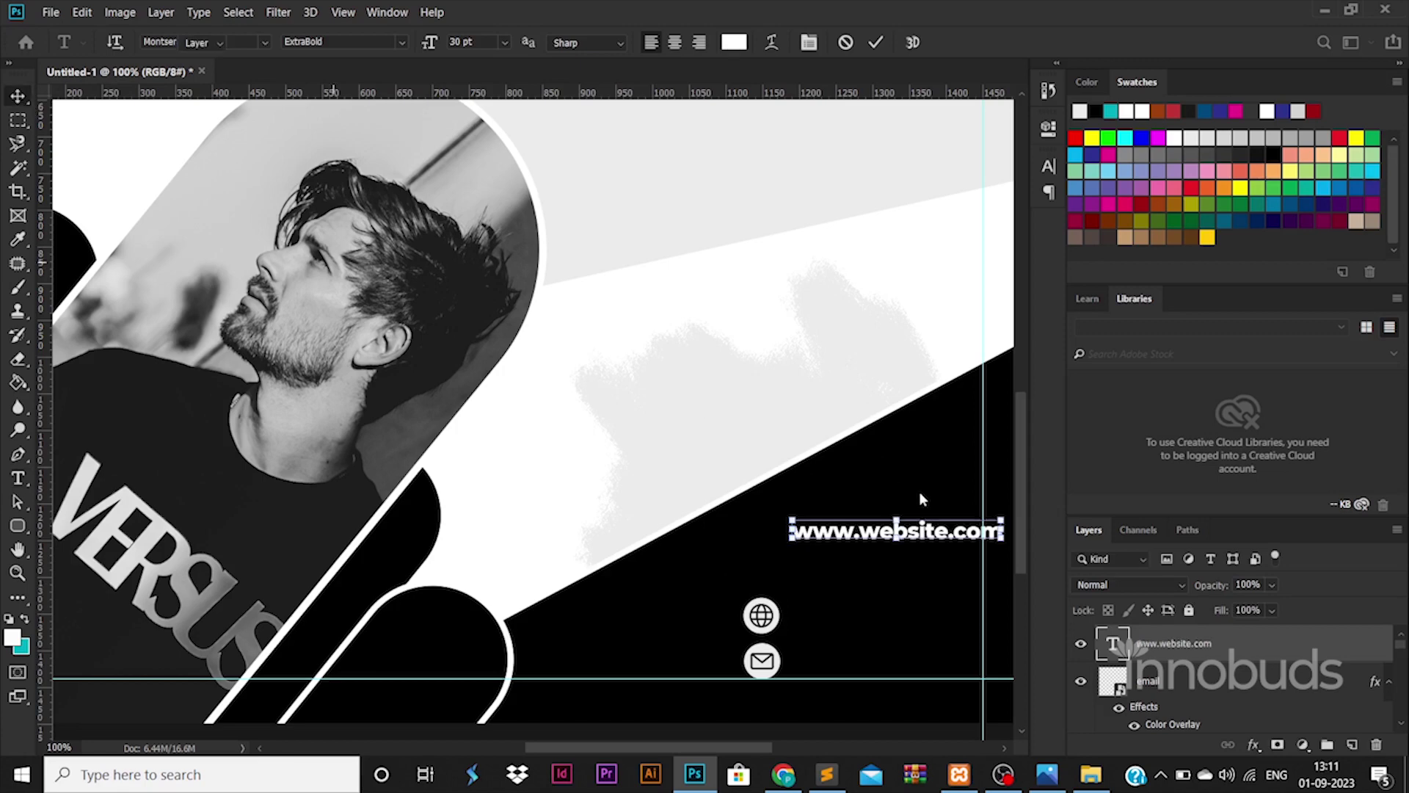
{"action": "left_click_drag", "start_coordinate": [940, 535], "coordinate": [941, 615]}
Step: Set the website text to Montserrat Light, keeping it white
{"action": "double_click", "coordinate": [940, 613]}
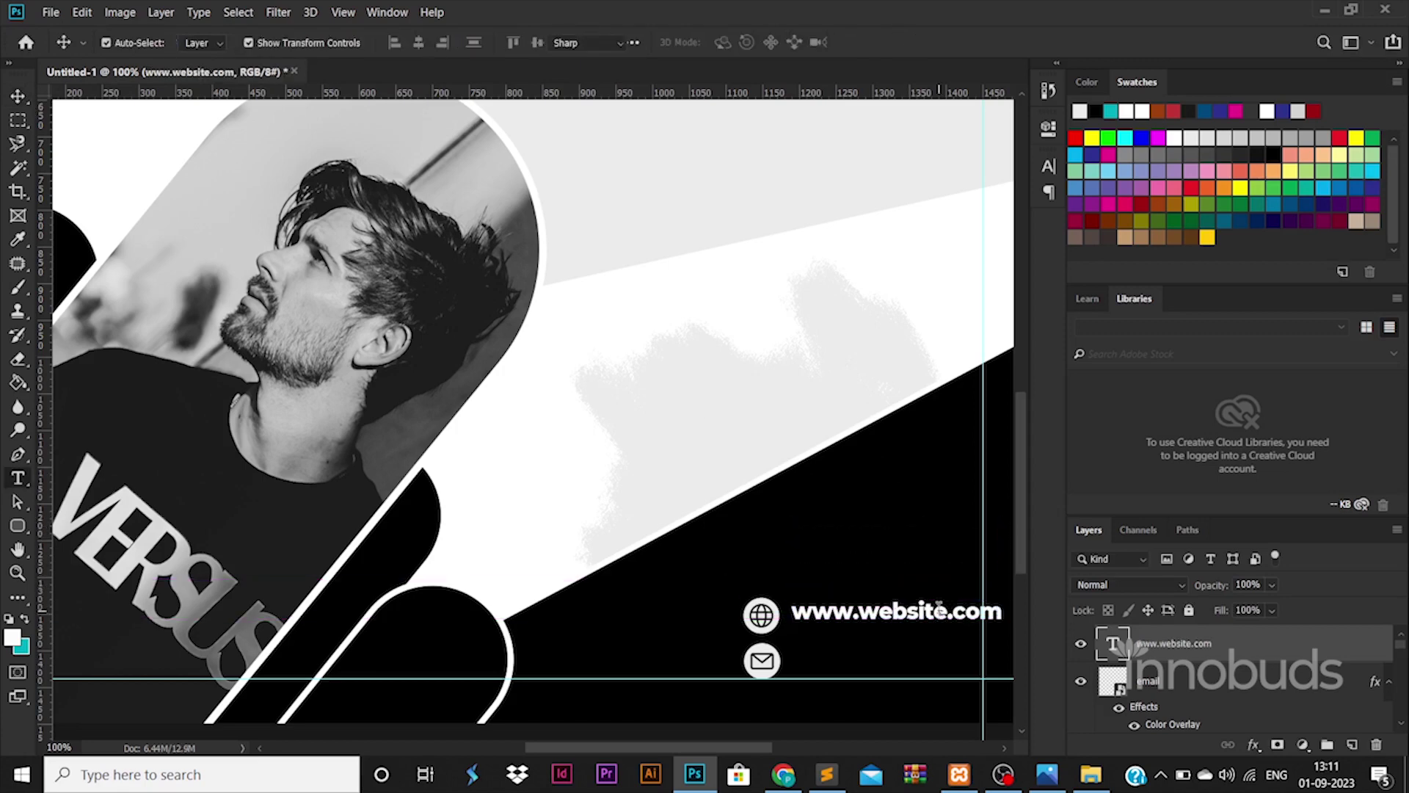
{"action": "left_click", "coordinate": [405, 42]}
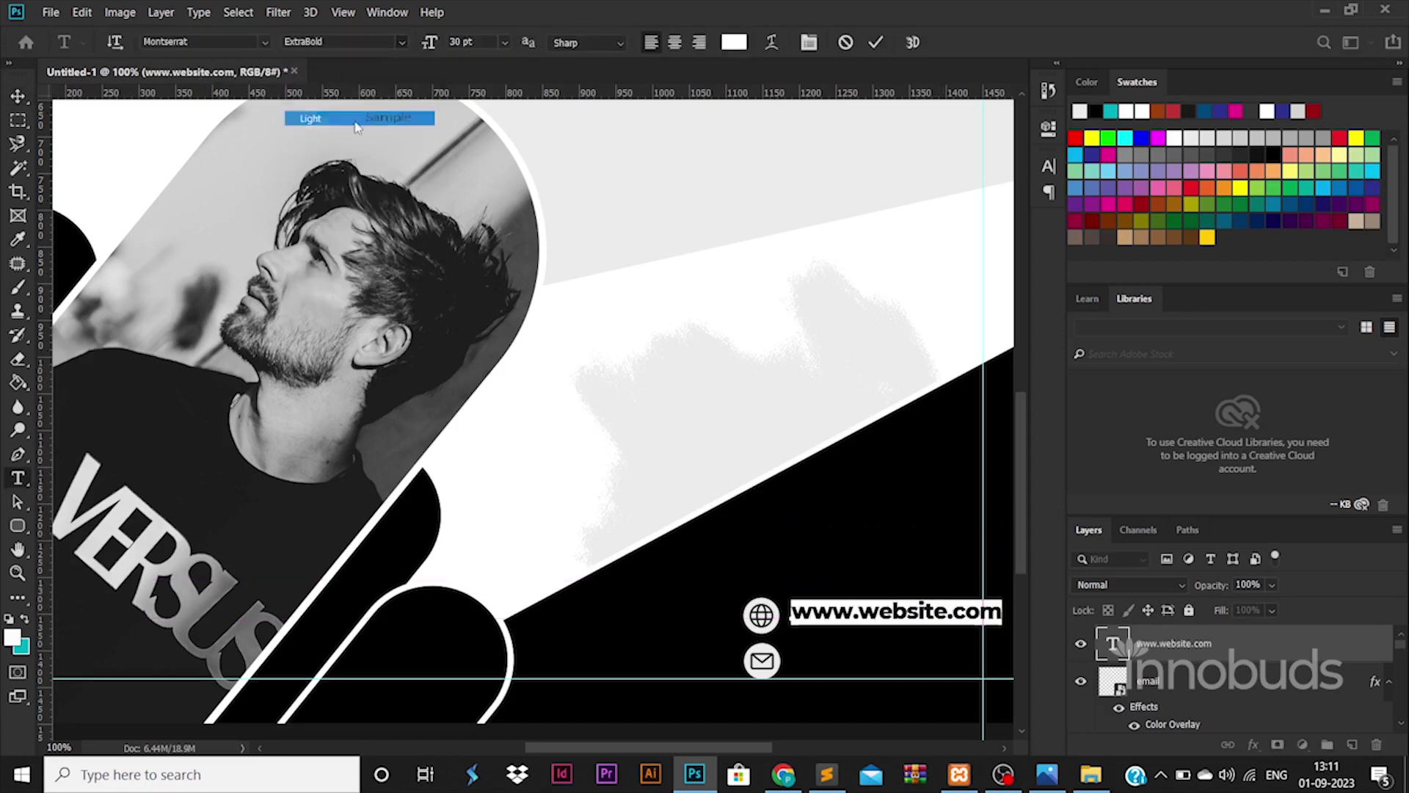
{"action": "left_click", "coordinate": [330, 123]}
{"action": "left_click", "coordinate": [733, 42]}
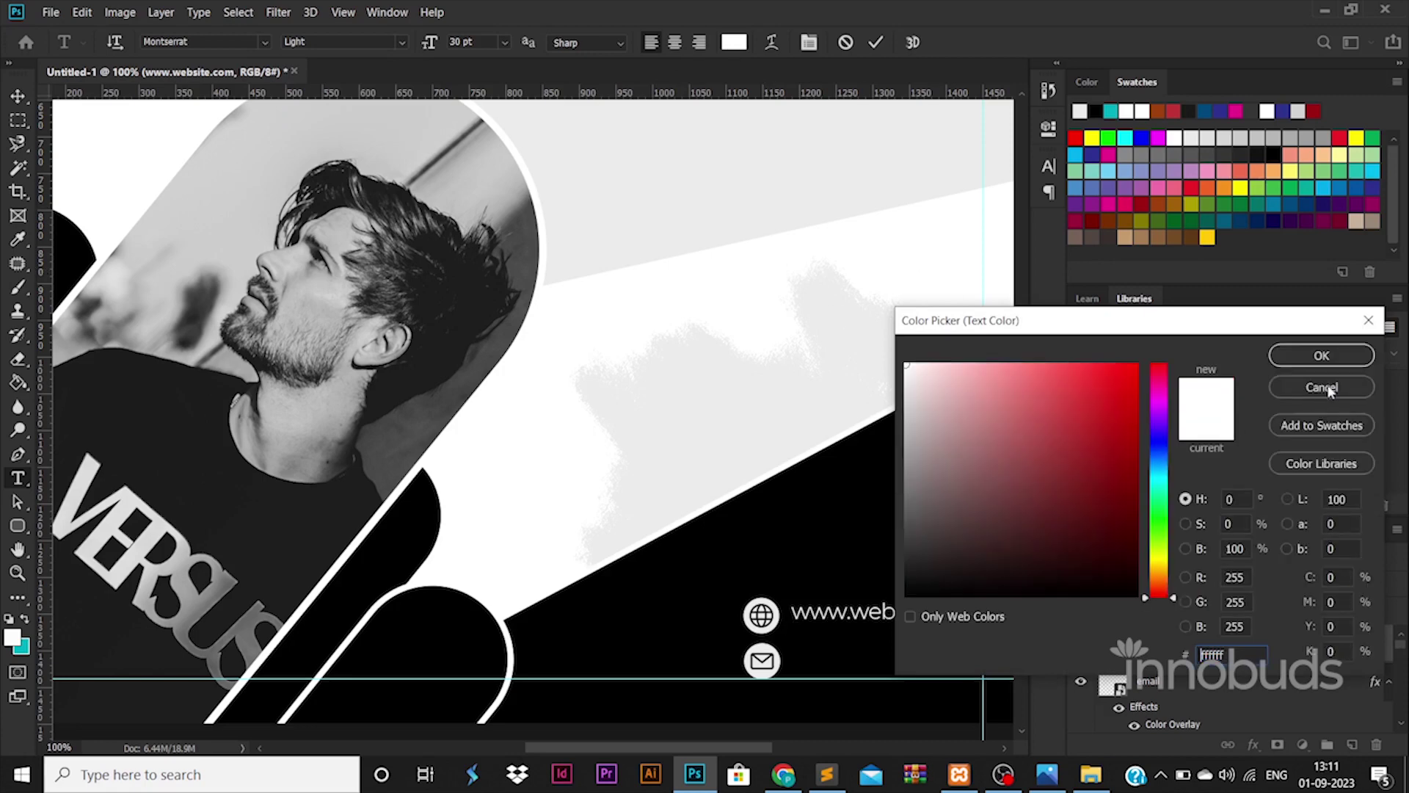
{"action": "left_click", "coordinate": [1327, 389]}
{"action": "left_click", "coordinate": [17, 97]}
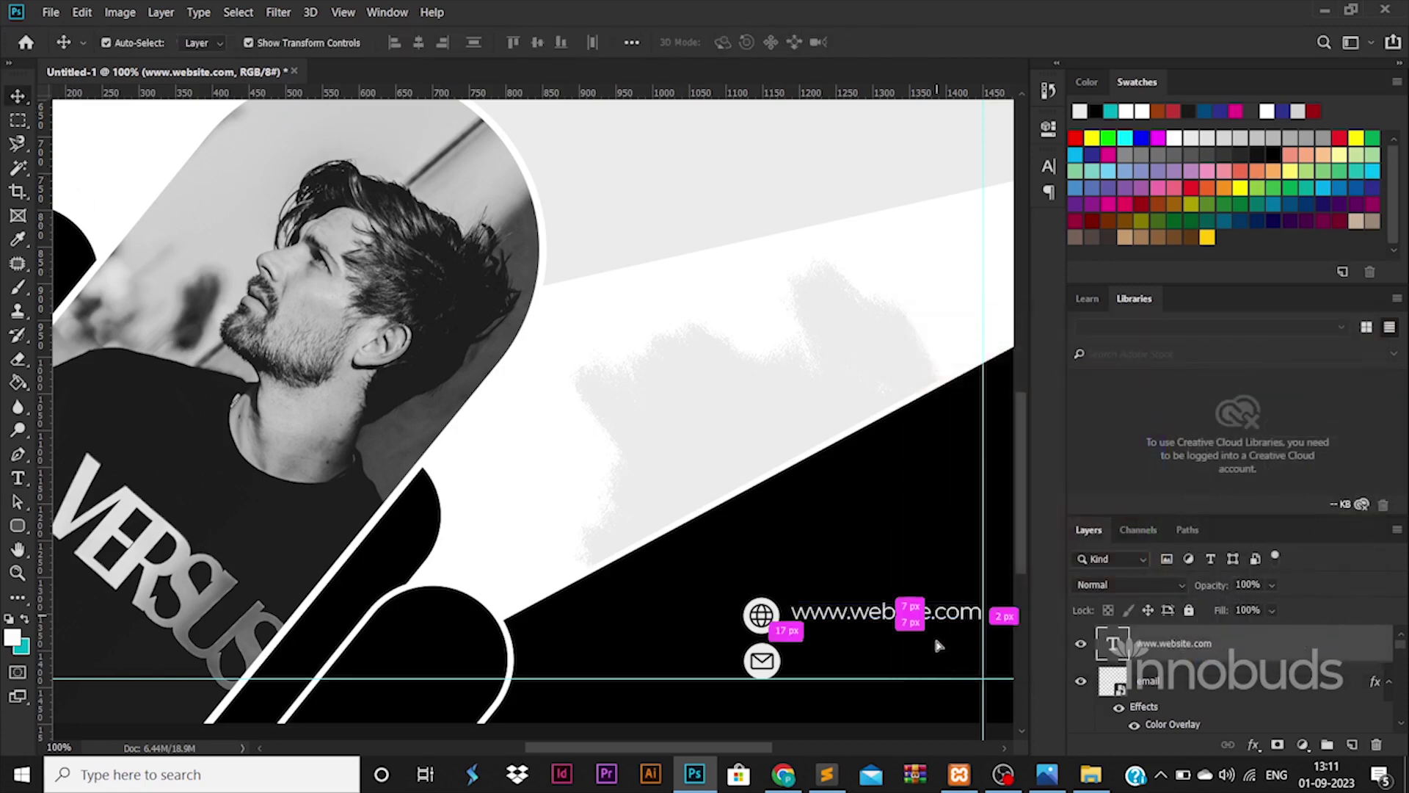
Step: Duplicate the website line beside the email icon and replace it with the email address
{"action": "left_click_drag", "start_coordinate": [930, 613], "coordinate": [938, 664]}
{"action": "double_click", "coordinate": [938, 664]}
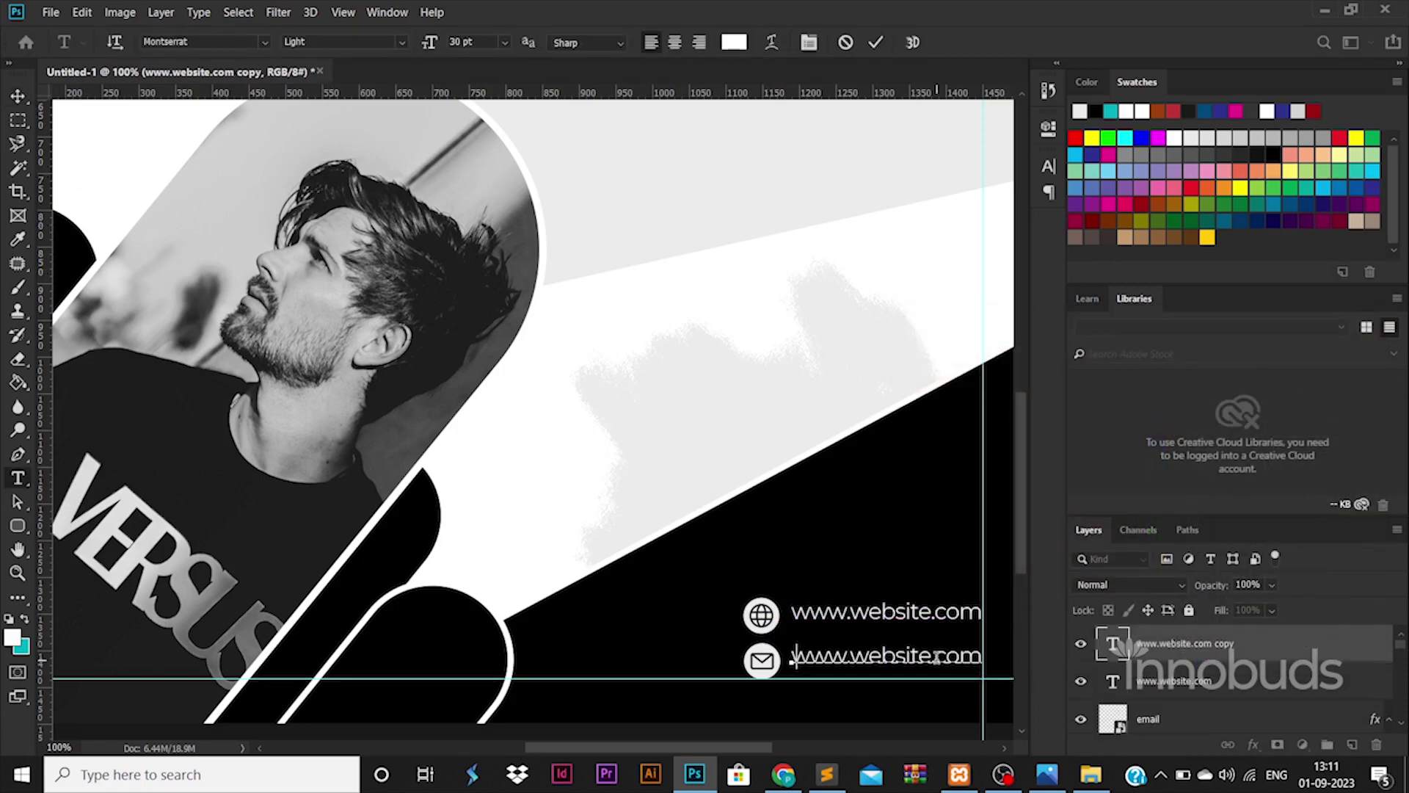
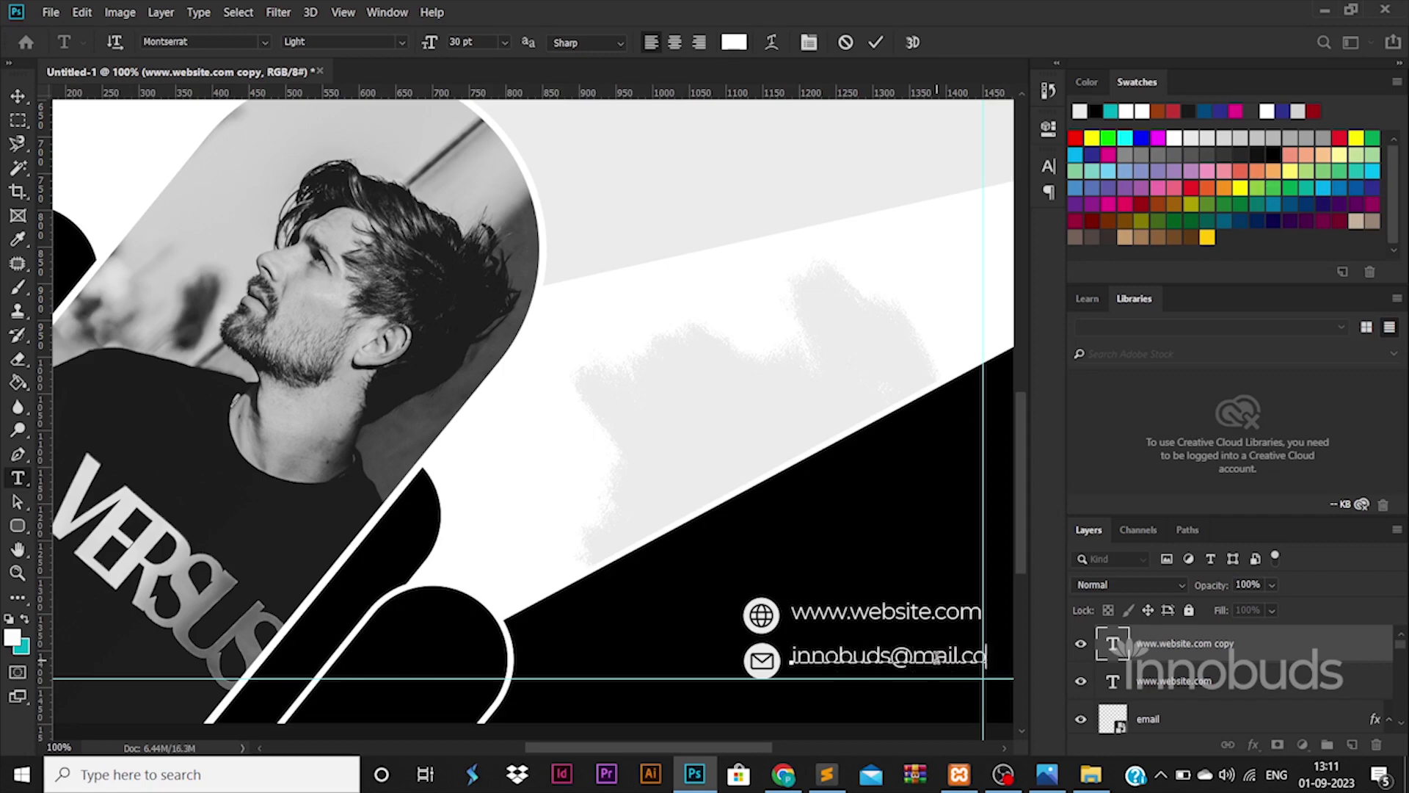
{"action": "key", "text": "ctrl+Return"}
{"action": "key", "text": "v"}
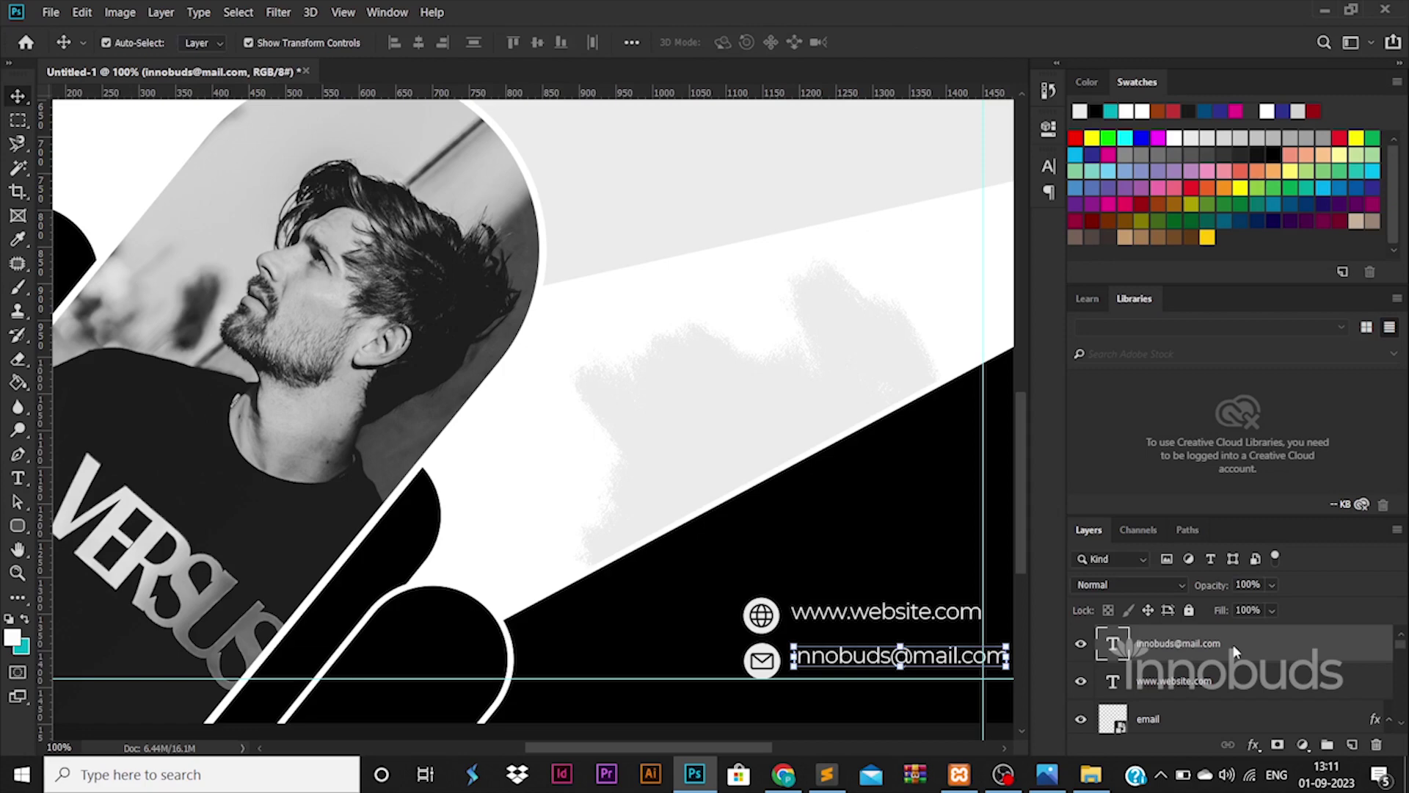
Step: Select both contact lines with their icons and nudge them slightly left
{"action": "scroll", "coordinate": [1235, 651], "scroll_direction": "down", "scroll_amount": 3}
{"action": "left_click", "coordinate": [1216, 688]}
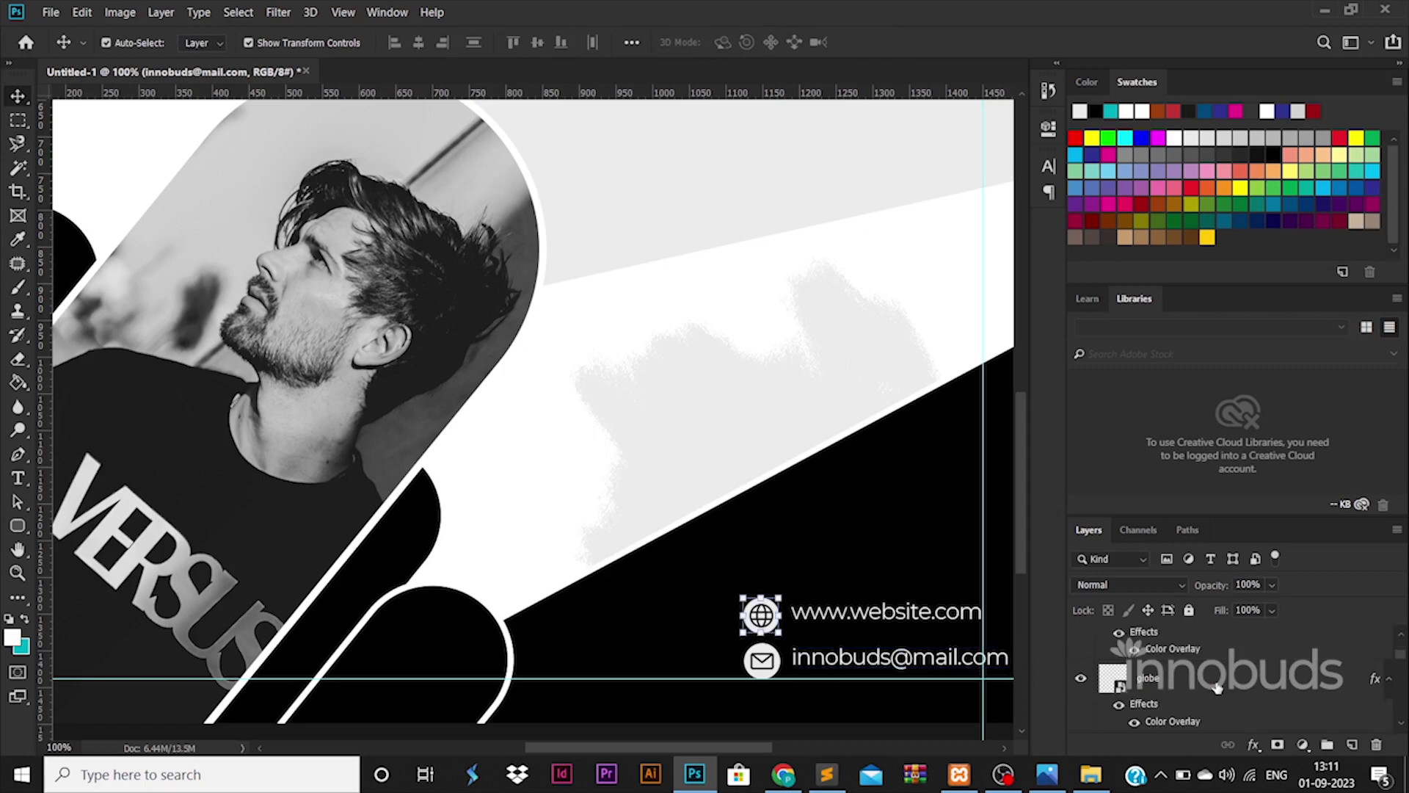
{"action": "scroll", "coordinate": [1217, 682], "scroll_direction": "up", "scroll_amount": 3}
{"action": "left_click", "coordinate": [1214, 646], "text": "shift"}
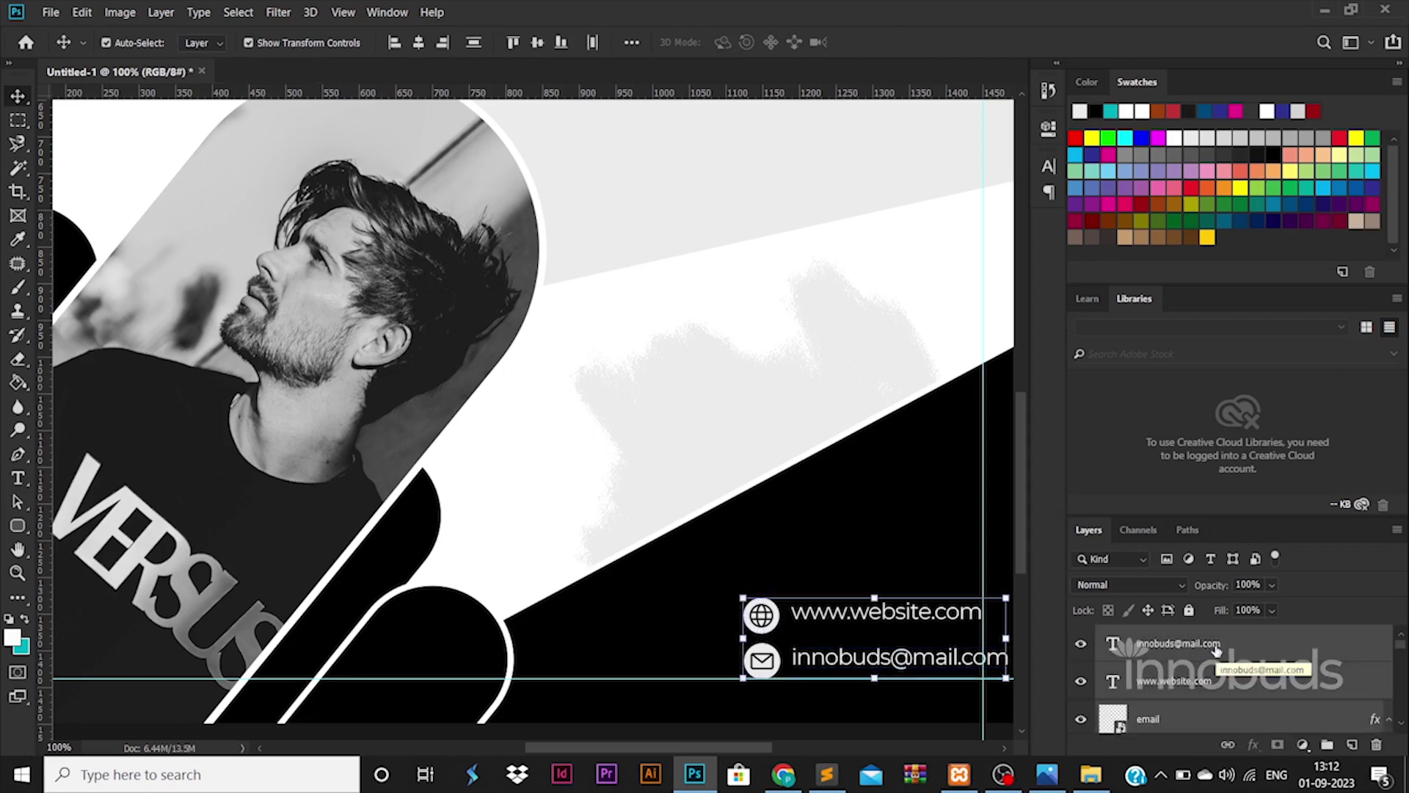
{"action": "key", "text": "Left"}
{"action": "key", "text": "Left"}
{"action": "key", "text": "Left"}
{"action": "key", "text": "Left"}
{"action": "key", "text": "Left"}
{"action": "key", "text": "Left"}
{"action": "key", "text": "Left"}
{"action": "key", "text": "Left"}
{"action": "key", "text": "Left"}
{"action": "key", "text": "Left"}
{"action": "key", "text": "Left"}
{"action": "key", "text": "Left"}
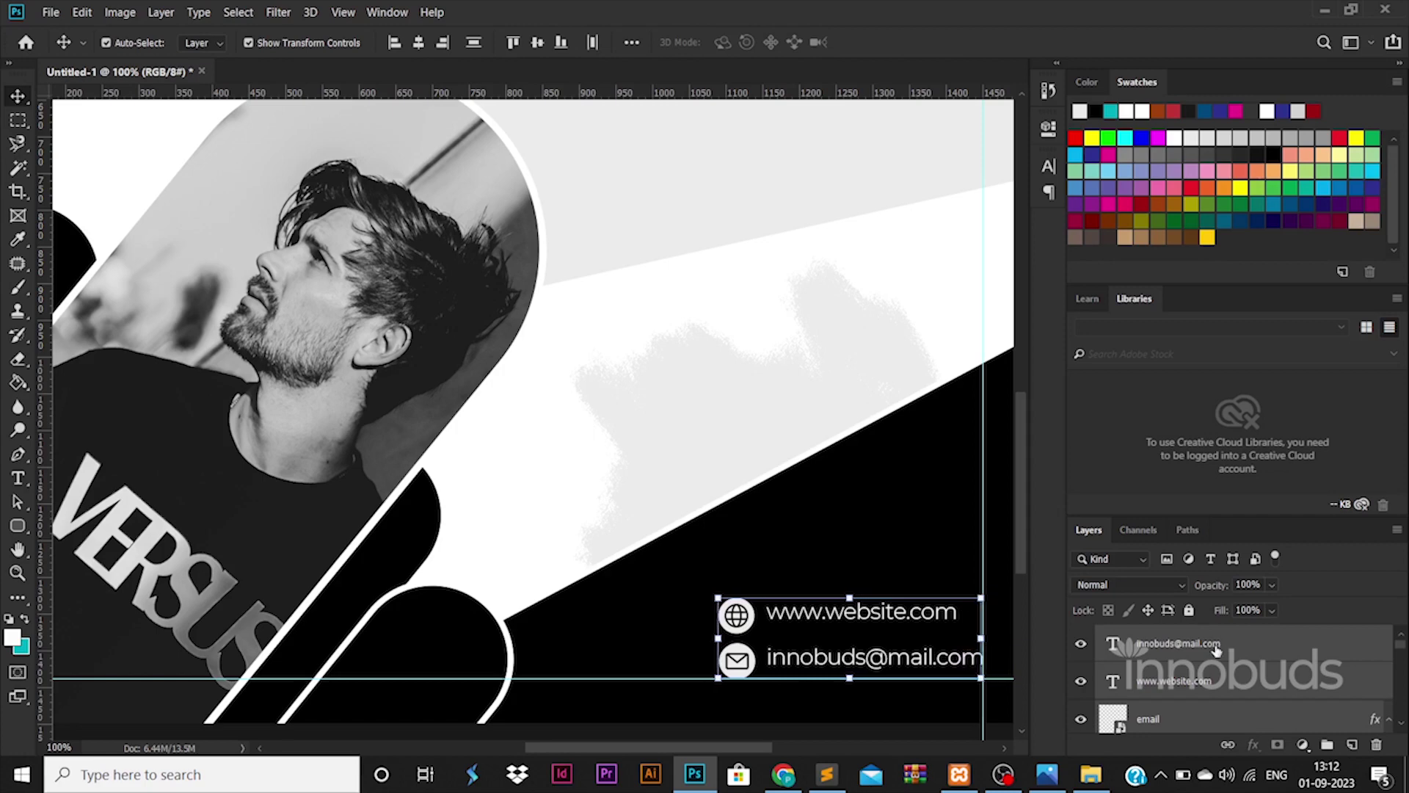
{"action": "key", "text": "ctrl+0"}
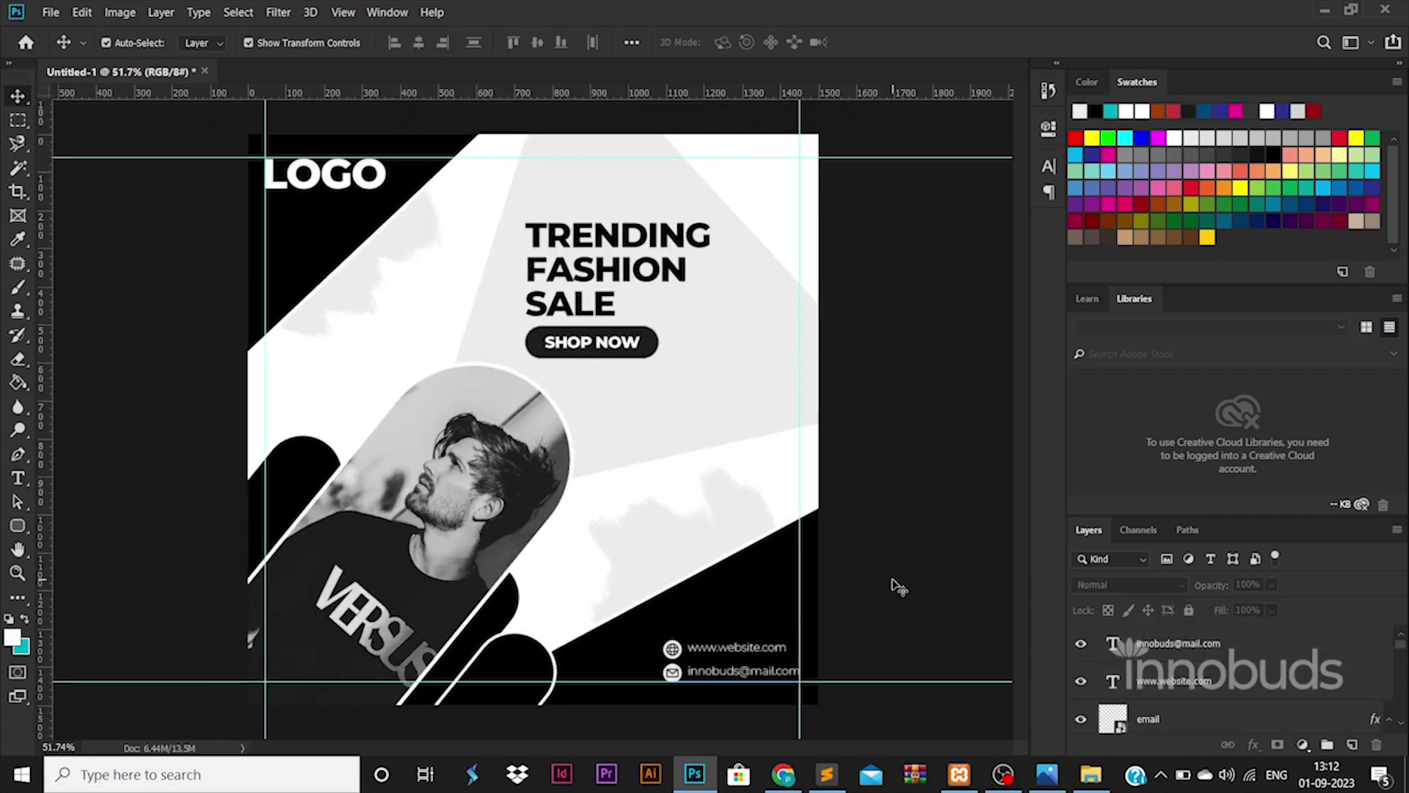
Step: Move the headline, SHOP NOW text and button slightly down and right
{"action": "left_click", "coordinate": [650, 303]}
{"action": "left_click", "coordinate": [646, 342], "text": "shift"}
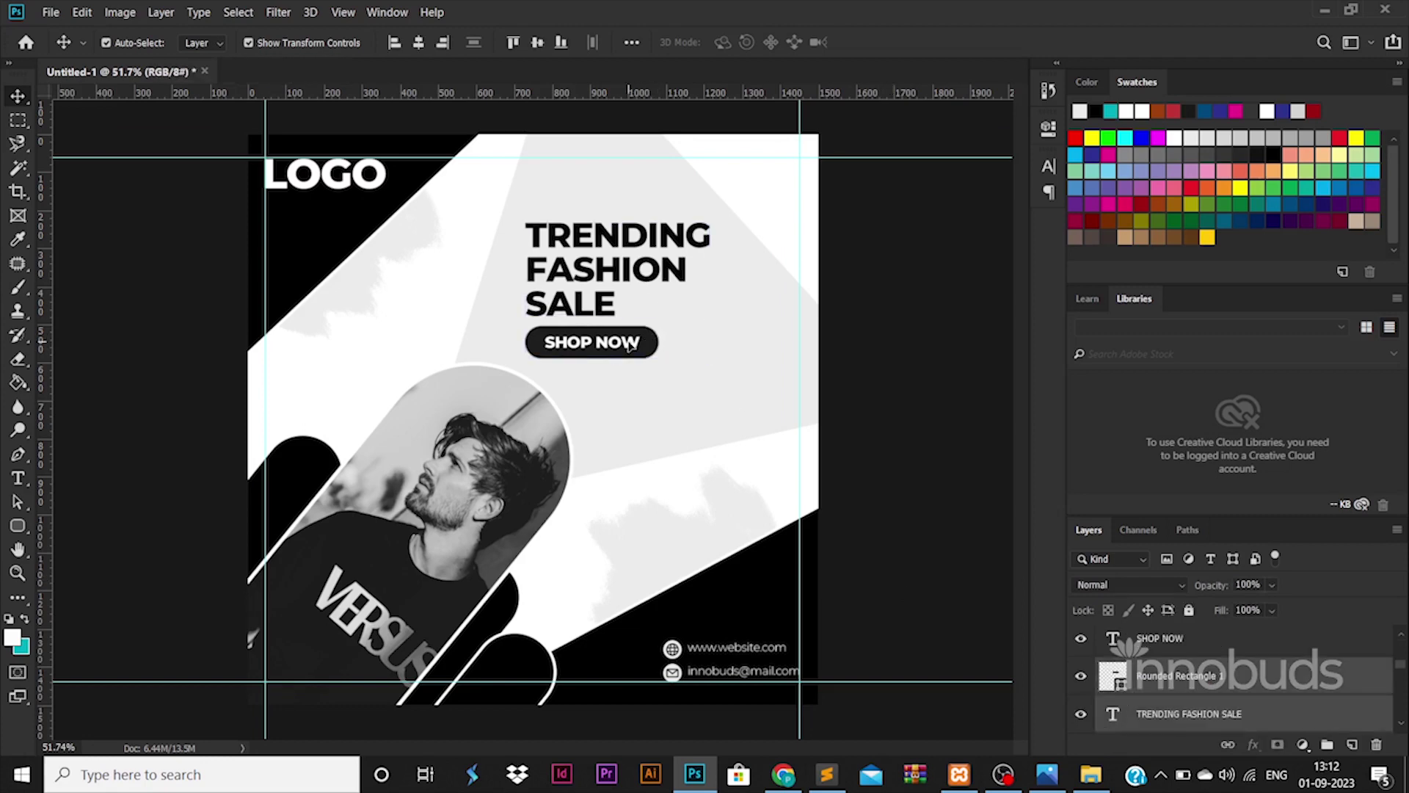
{"action": "left_click", "coordinate": [643, 357], "text": "shift"}
{"action": "left_click_drag", "start_coordinate": [643, 358], "coordinate": [646, 357]}
Step: Edit the Color Overlay of brush texture Layer 1 copy 2 and move it right and down
{"action": "left_click_drag", "start_coordinate": [660, 199], "coordinate": [645, 222]}
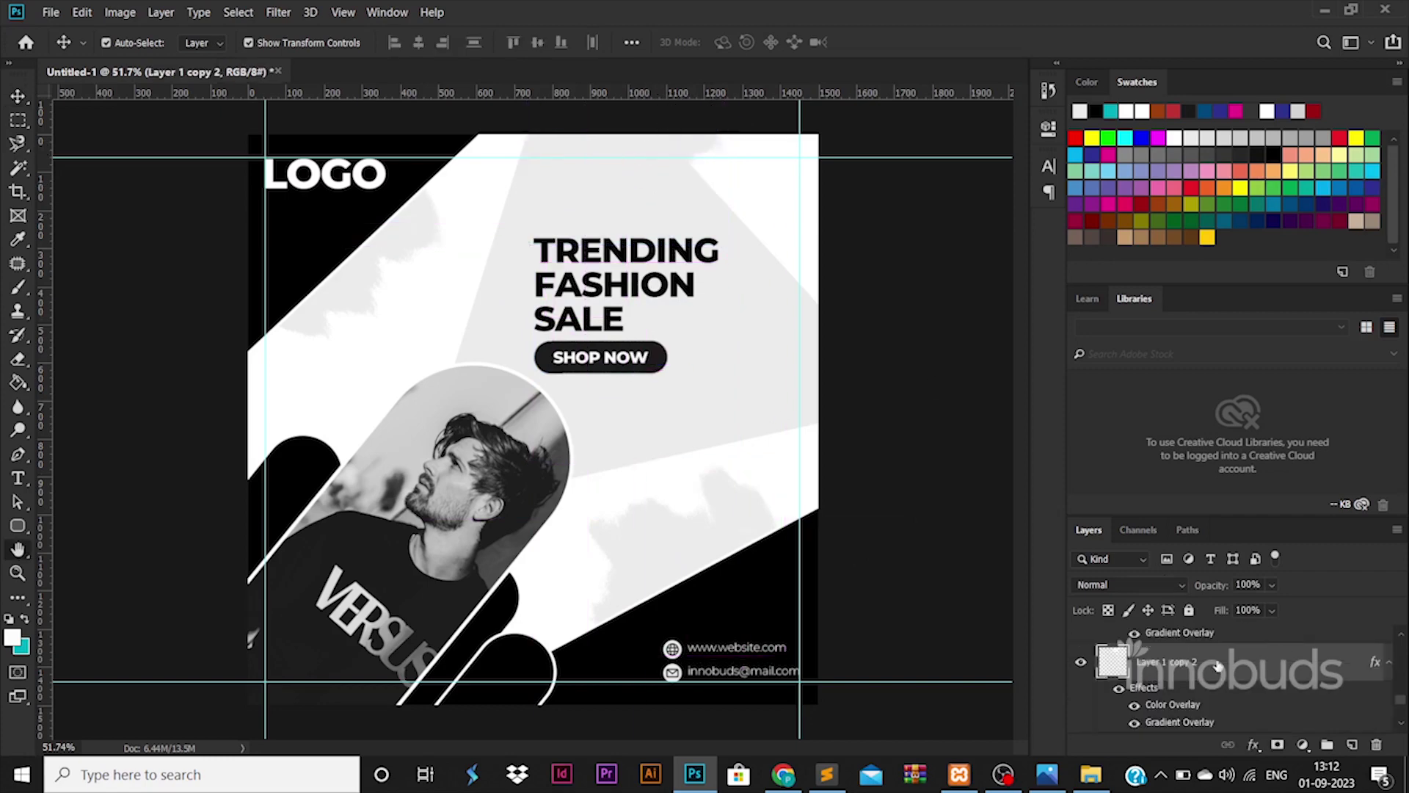
{"action": "double_click", "coordinate": [1270, 664]}
{"action": "left_click", "coordinate": [740, 559]}
{"action": "left_click", "coordinate": [1125, 378]}
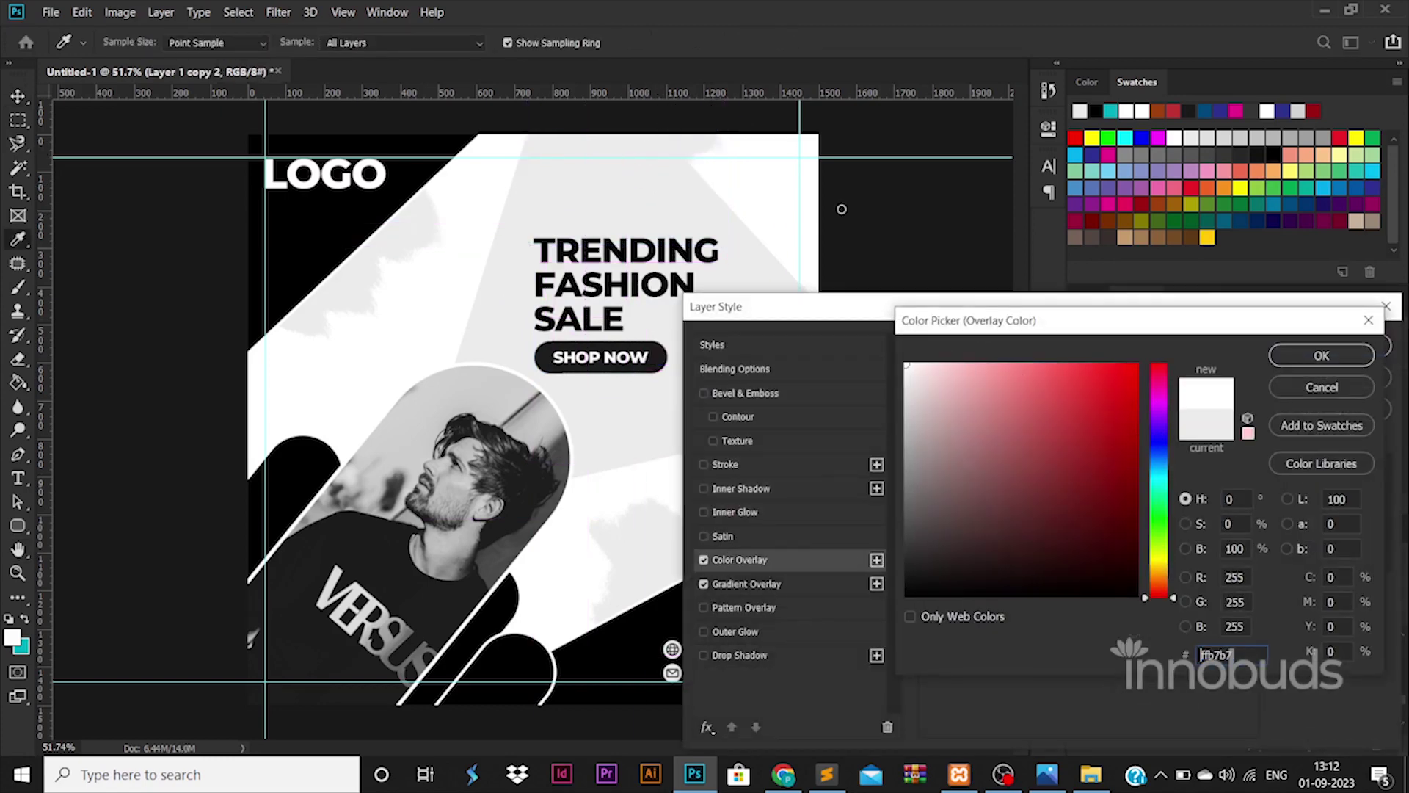
{"action": "left_click", "coordinate": [1321, 352]}
{"action": "left_click", "coordinate": [1332, 346]}
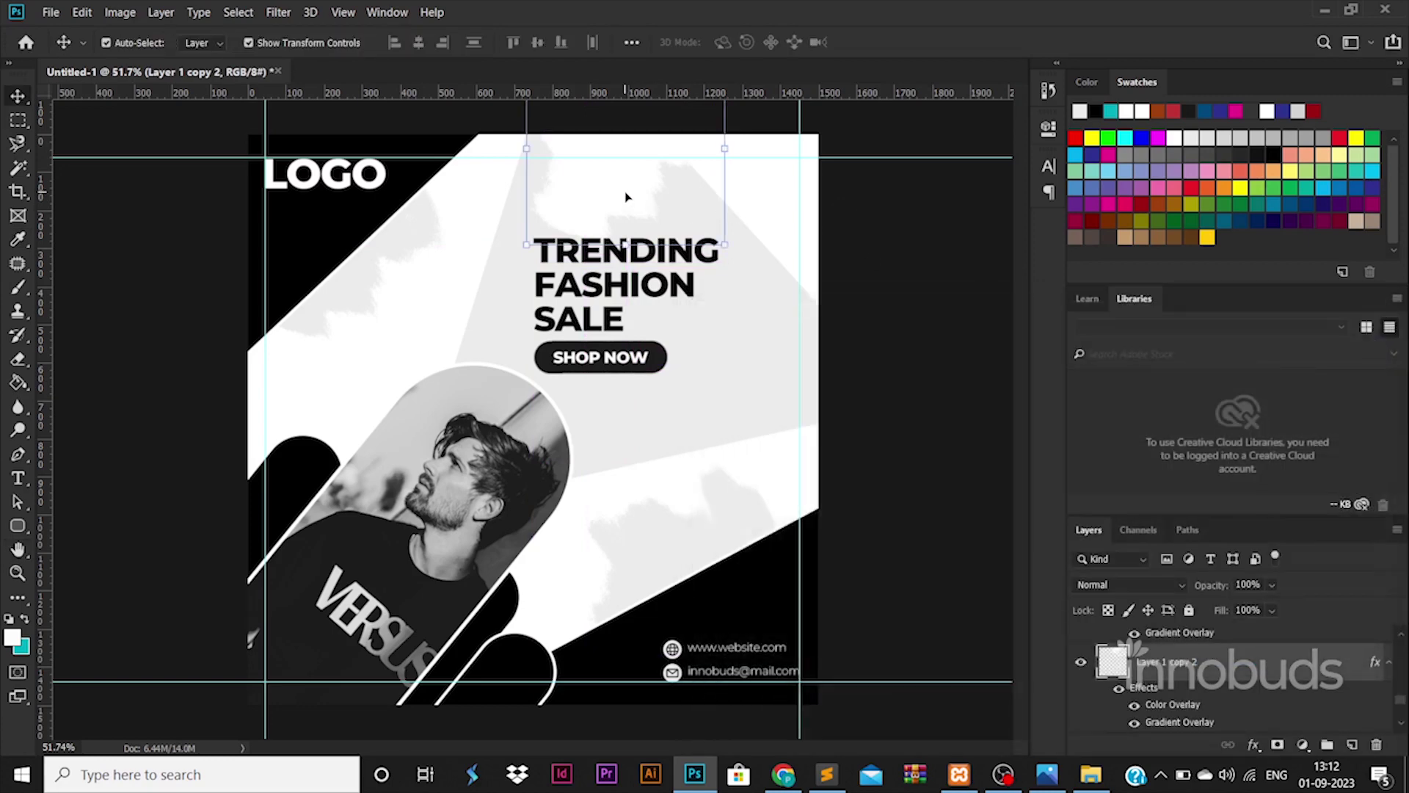
{"action": "mouse_move", "coordinate": [623, 142]}
{"action": "left_mouse_down"}
{"action": "mouse_move", "coordinate": [929, 411]}
{"action": "mouse_move", "coordinate": [885, 385]}
{"action": "left_mouse_up"}
{"action": "left_click", "coordinate": [976, 532]}
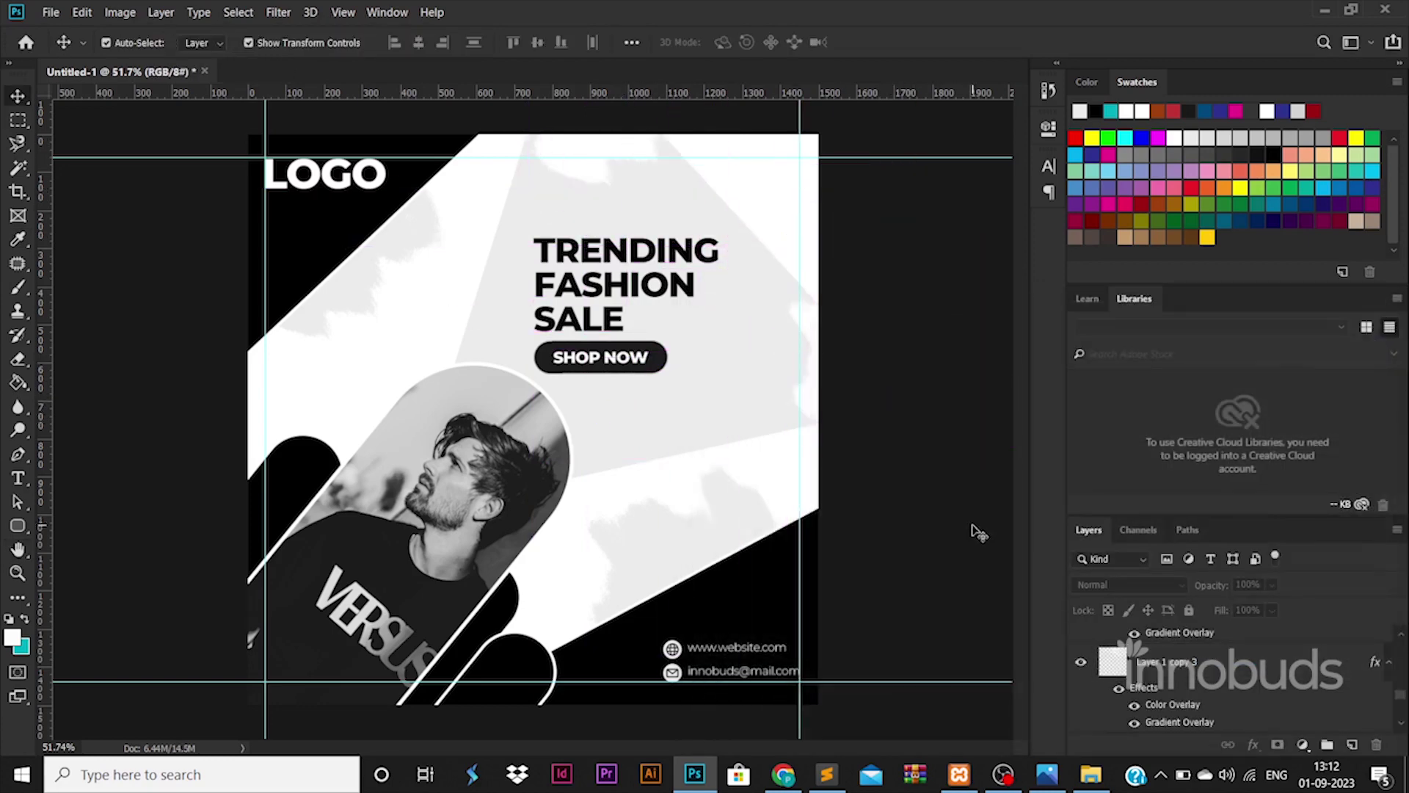
Step: Export the design through Save for Web as PNG-24, saved as poster in folder 103-74
{"action": "key", "text": "ctrl"}
{"action": "key", "text": "ctrl+alt+shift+s"}
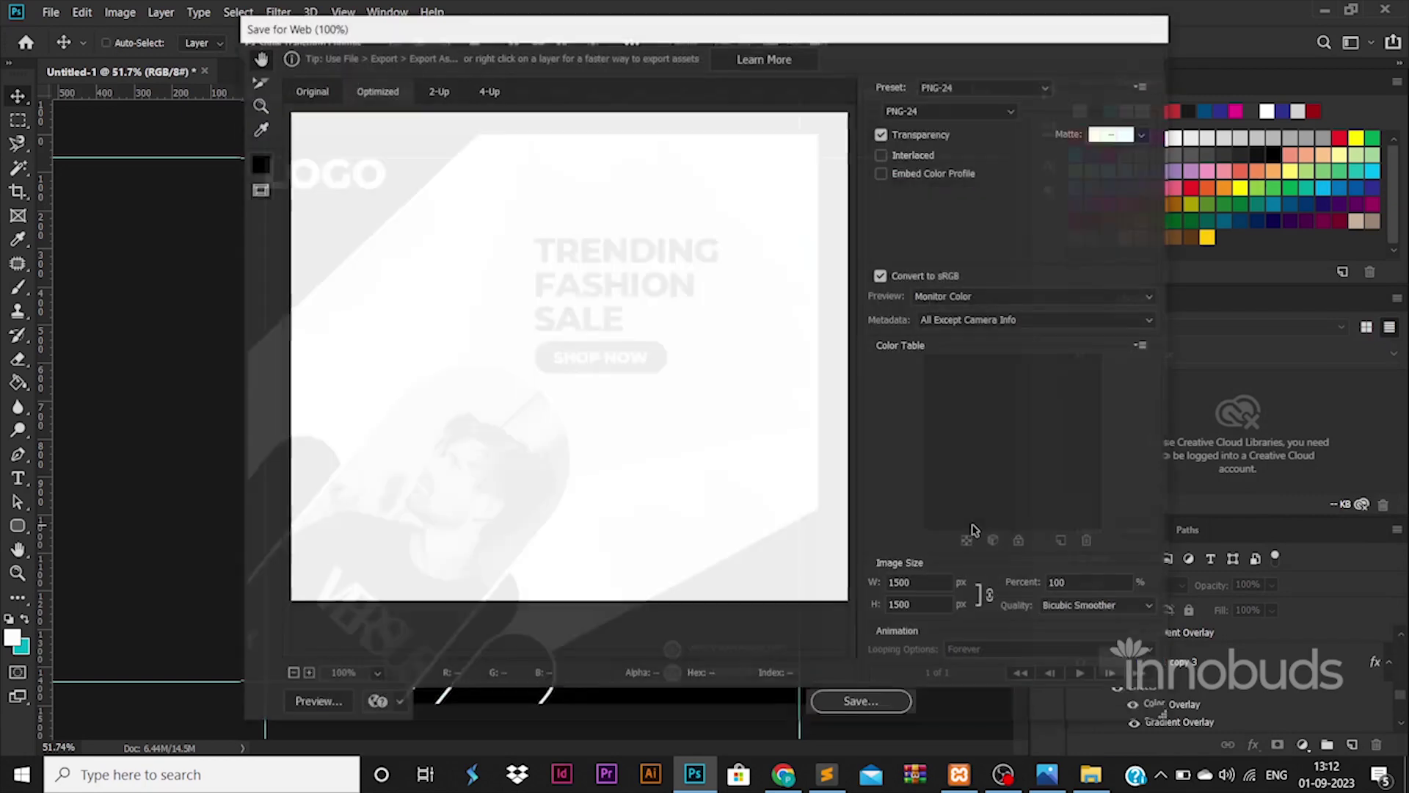
{"action": "key", "text": "Return"}
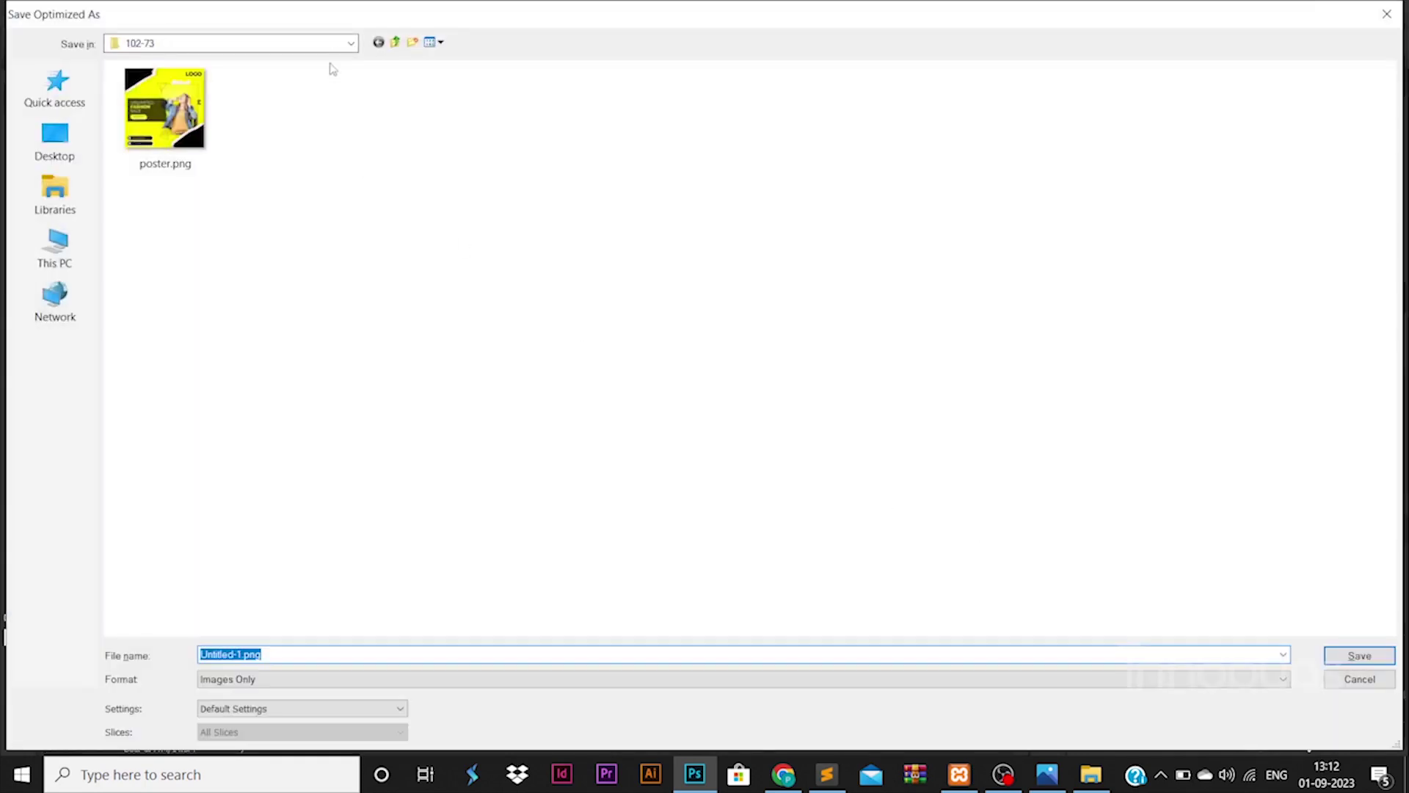
{"action": "left_click", "coordinate": [339, 44]}
{"action": "left_click", "coordinate": [206, 295]}
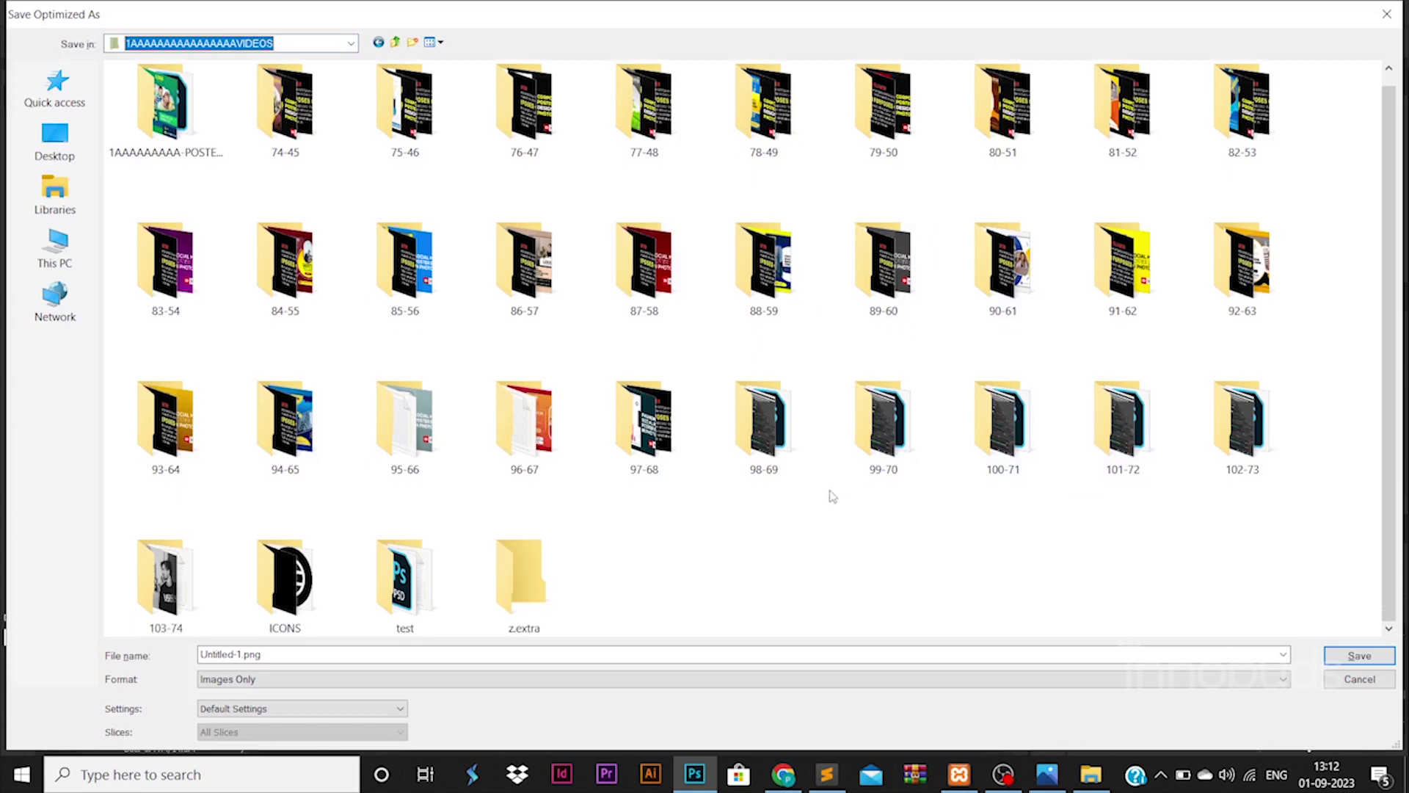
{"action": "double_click", "coordinate": [179, 571]}
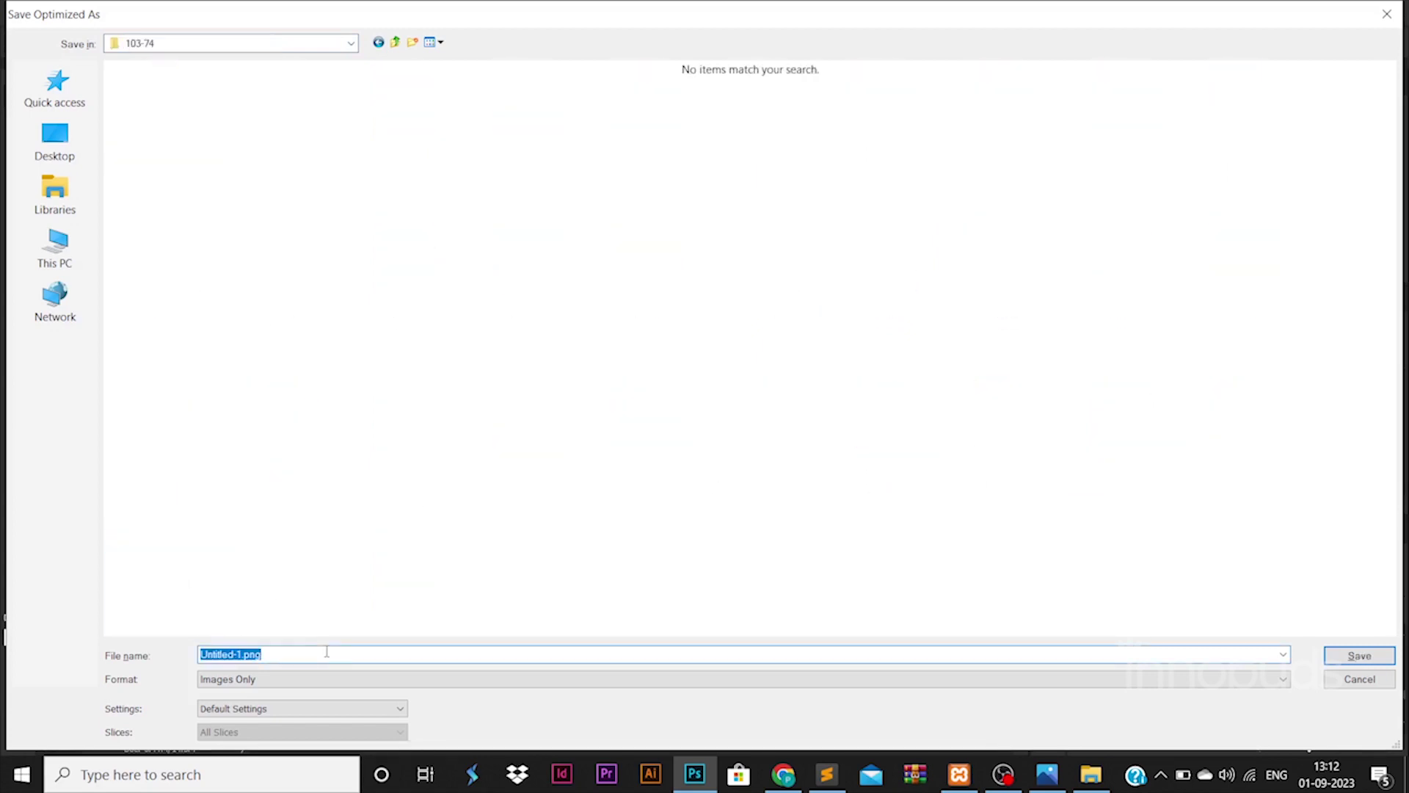
{"action": "type", "text": "pos"}
{"action": "type", "text": "ter"}
{"action": "key", "text": "Return"}
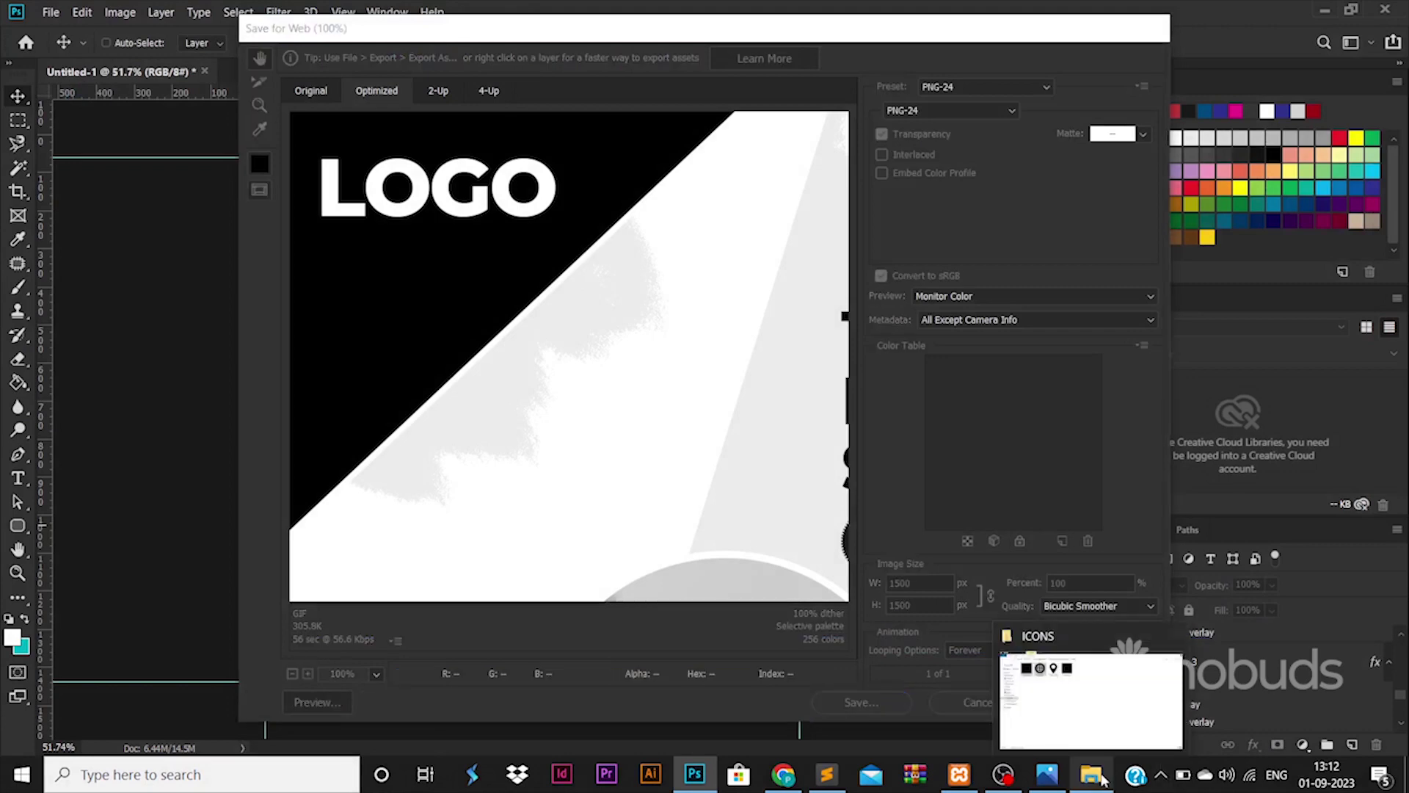
{"action": "left_click", "coordinate": [1101, 780]}
Step: Open poster.png from the 103-74 folder in the Photos viewer
{"action": "left_click", "coordinate": [433, 60]}
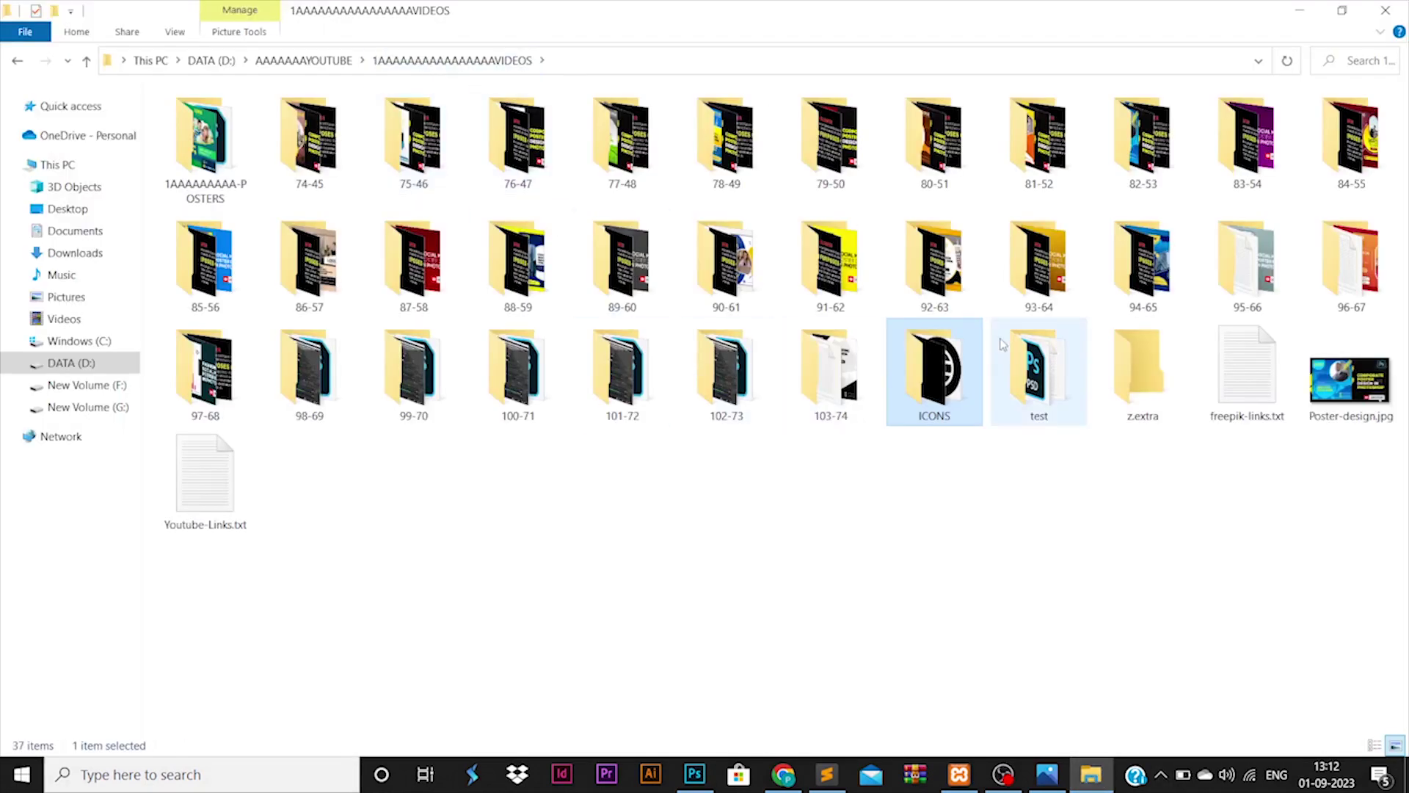
{"action": "double_click", "coordinate": [830, 371]}
{"action": "left_click", "coordinate": [383, 167]}
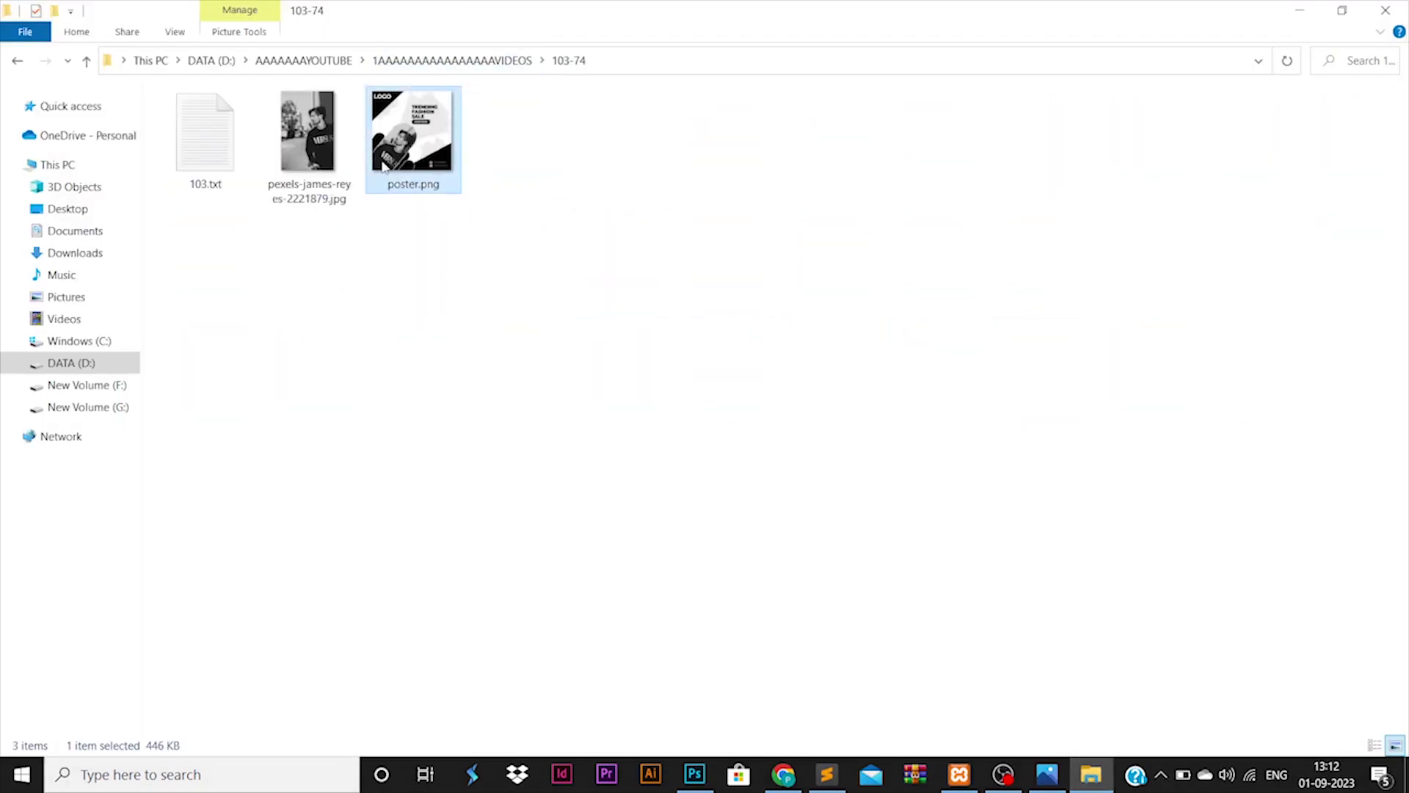
{"action": "double_click", "coordinate": [383, 167]}
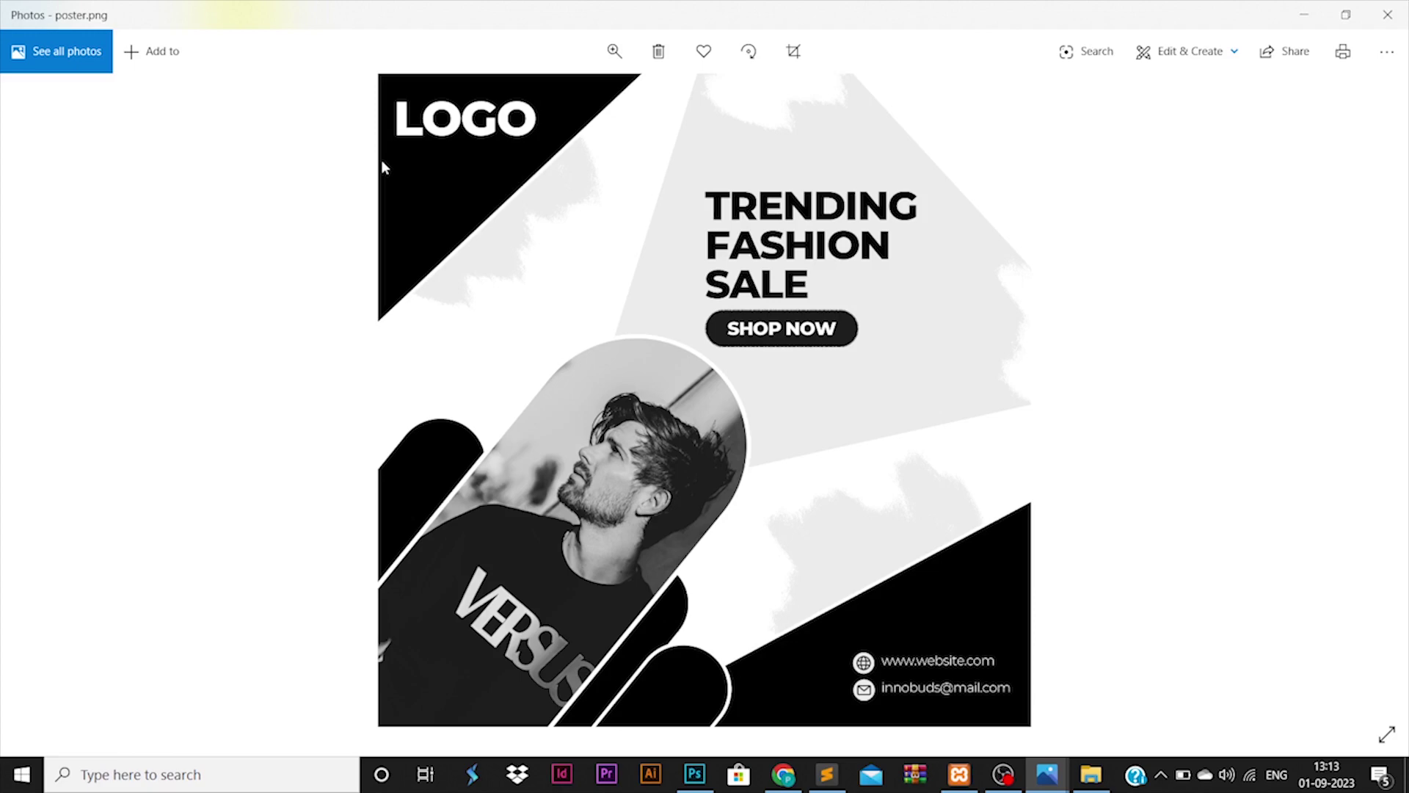
Step: Close Photos, return to the Photoshop poster and zoom in and out to review it
{"action": "left_click", "coordinate": [1387, 15]}
{"action": "left_click", "coordinate": [694, 774]}
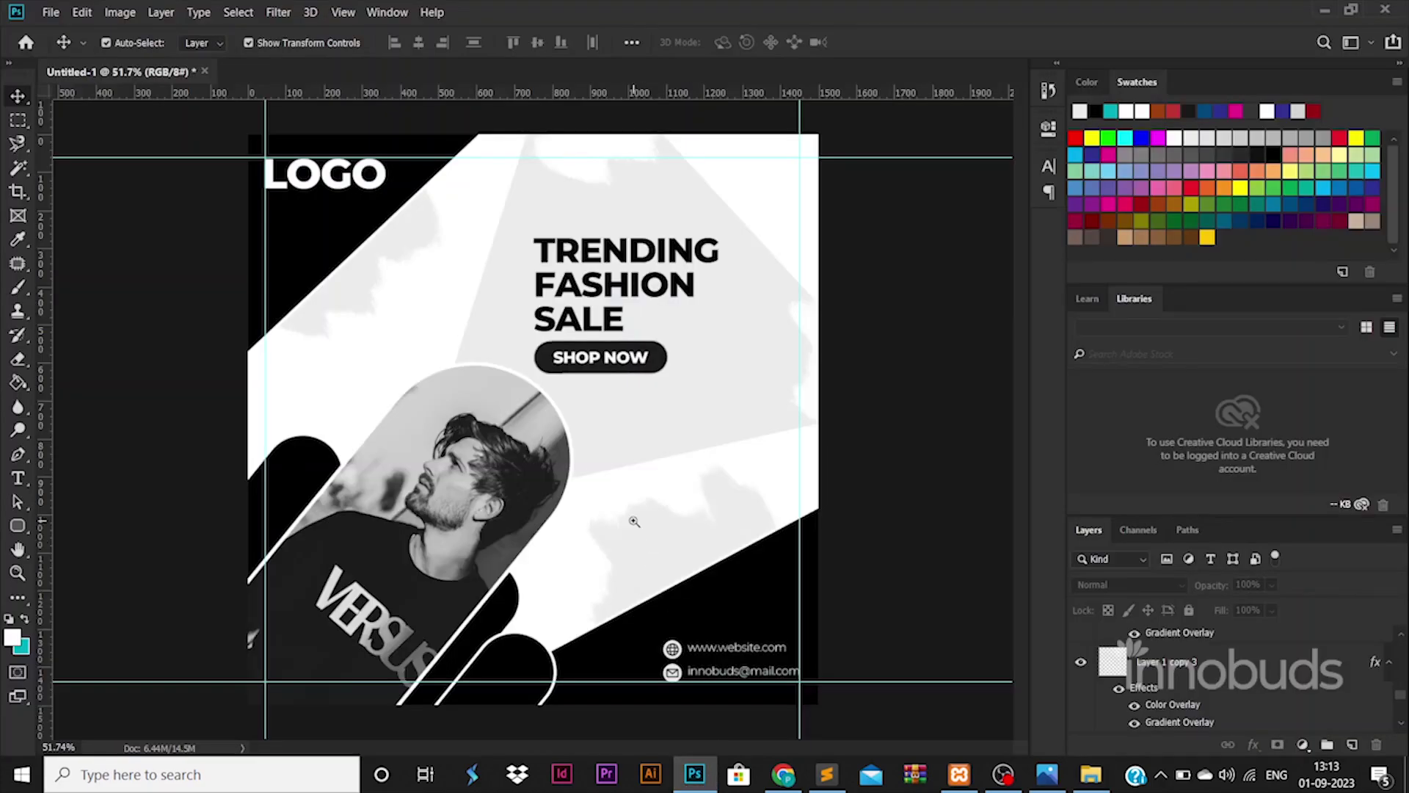
{"action": "key", "text": "ctrl+plus"}
{"action": "key", "text": "ctrl+minus"}
{"action": "key", "text": "ctrl+plus"}
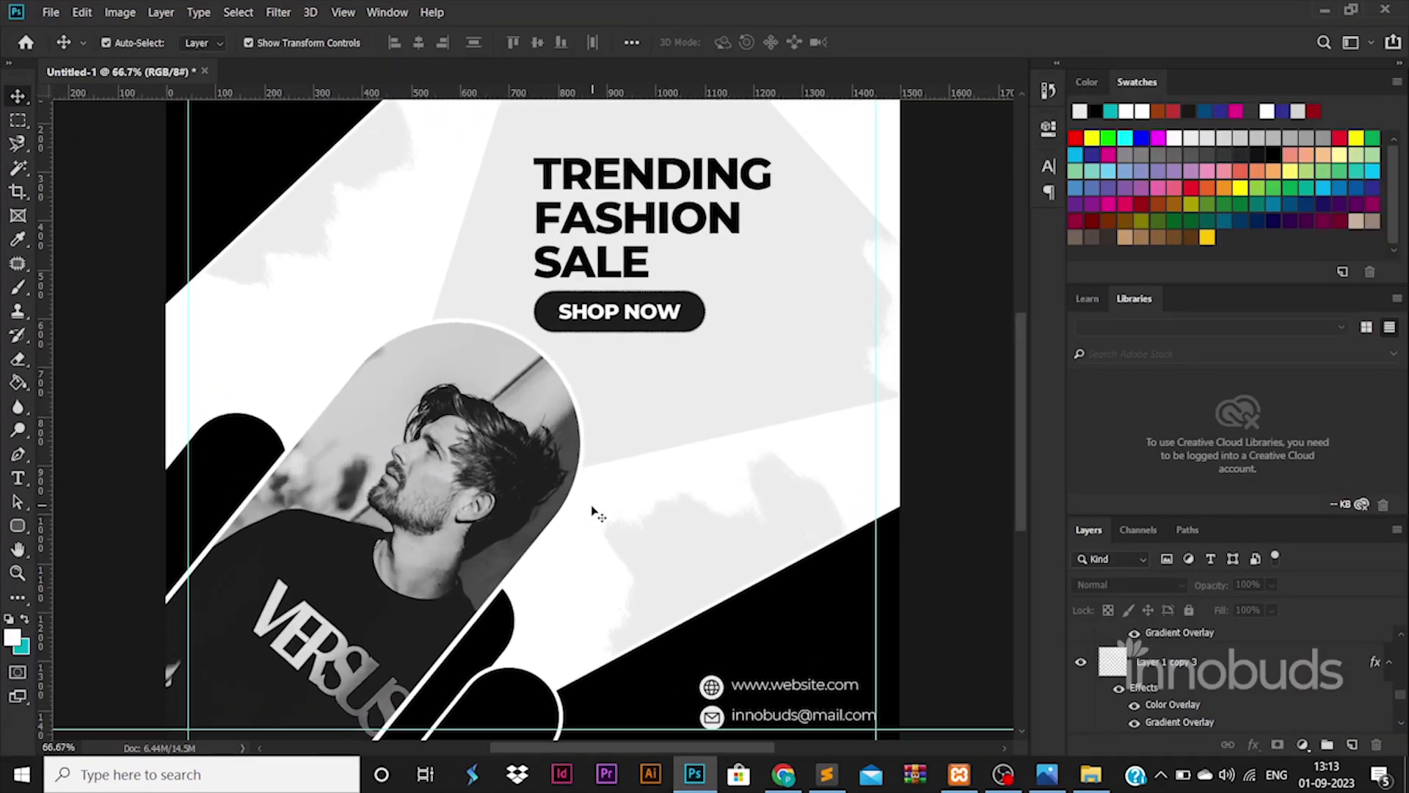
{"action": "key", "text": "ctrl+minus"}
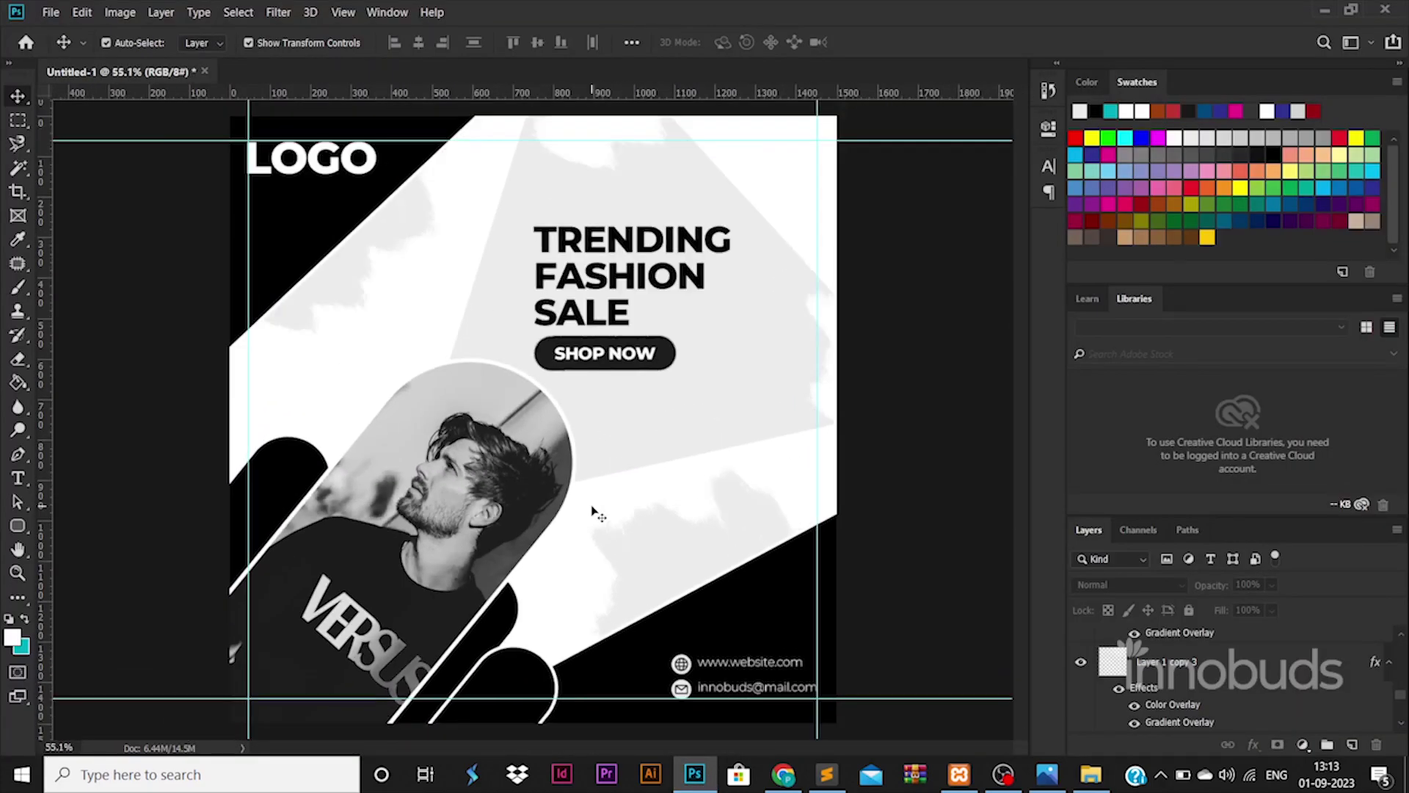